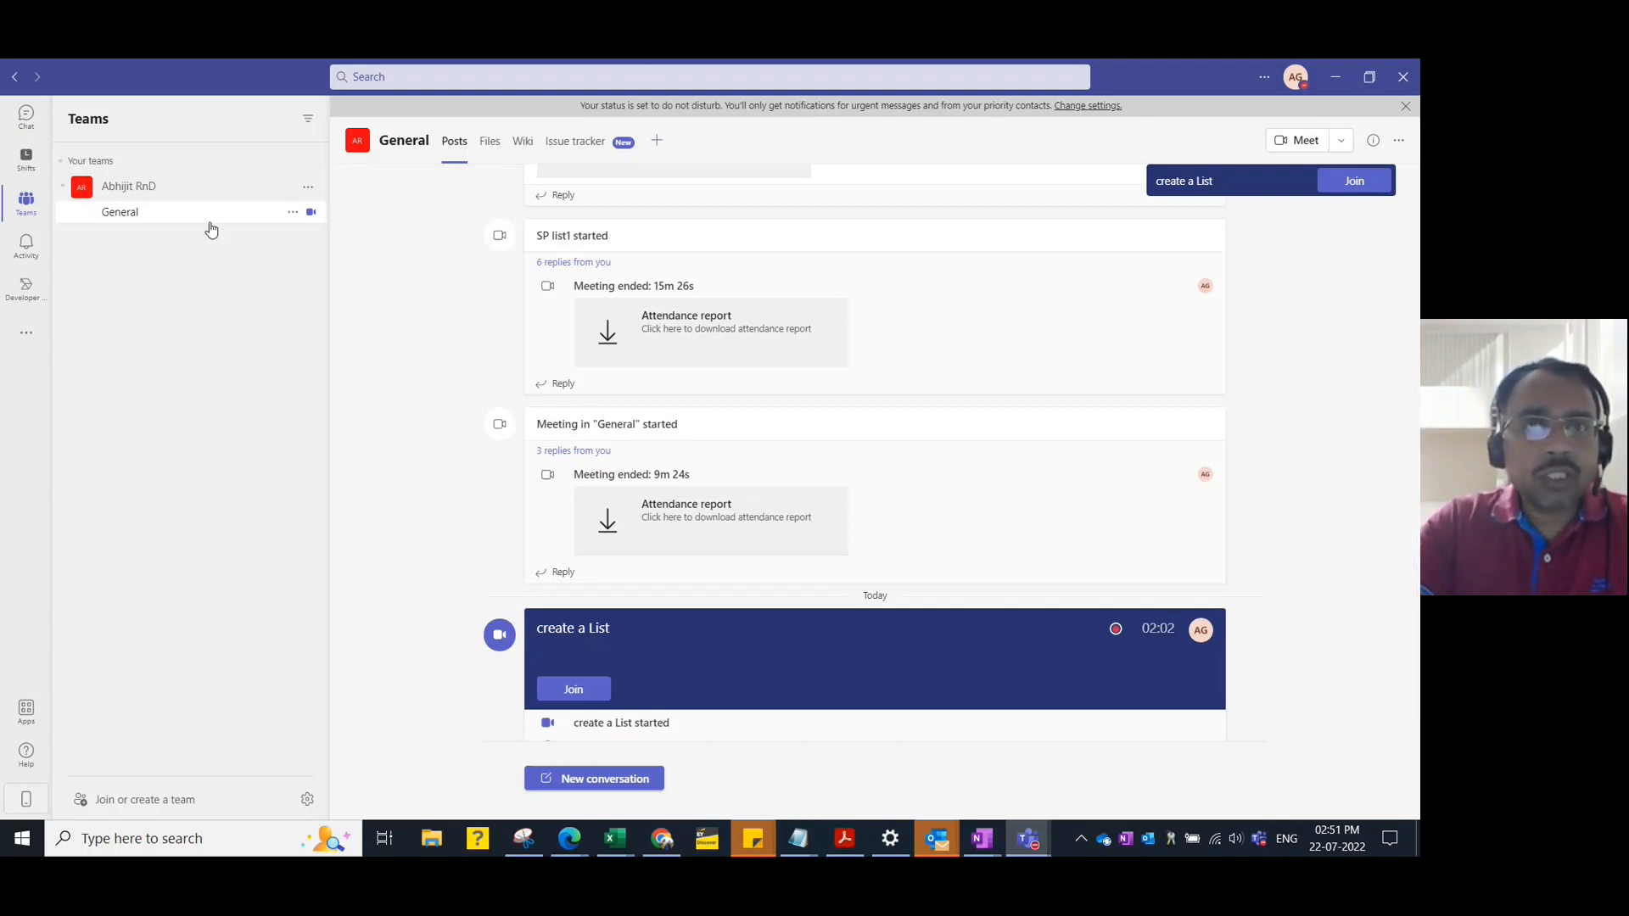
Add the Lists app as a tab in the General channel
click(659, 146)
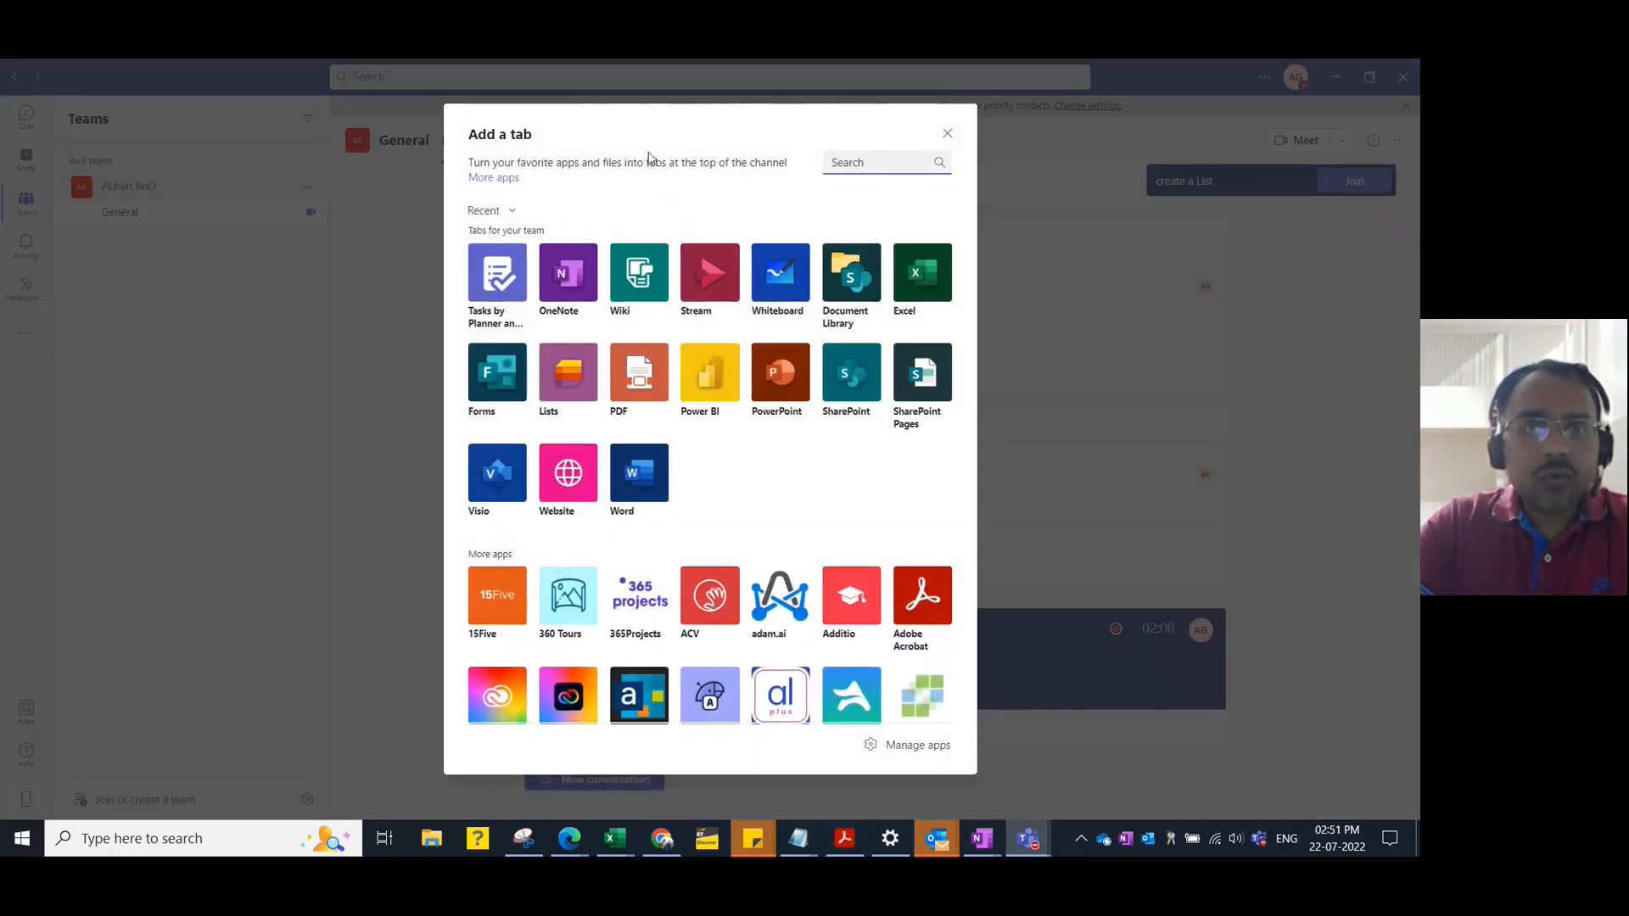
click(569, 380)
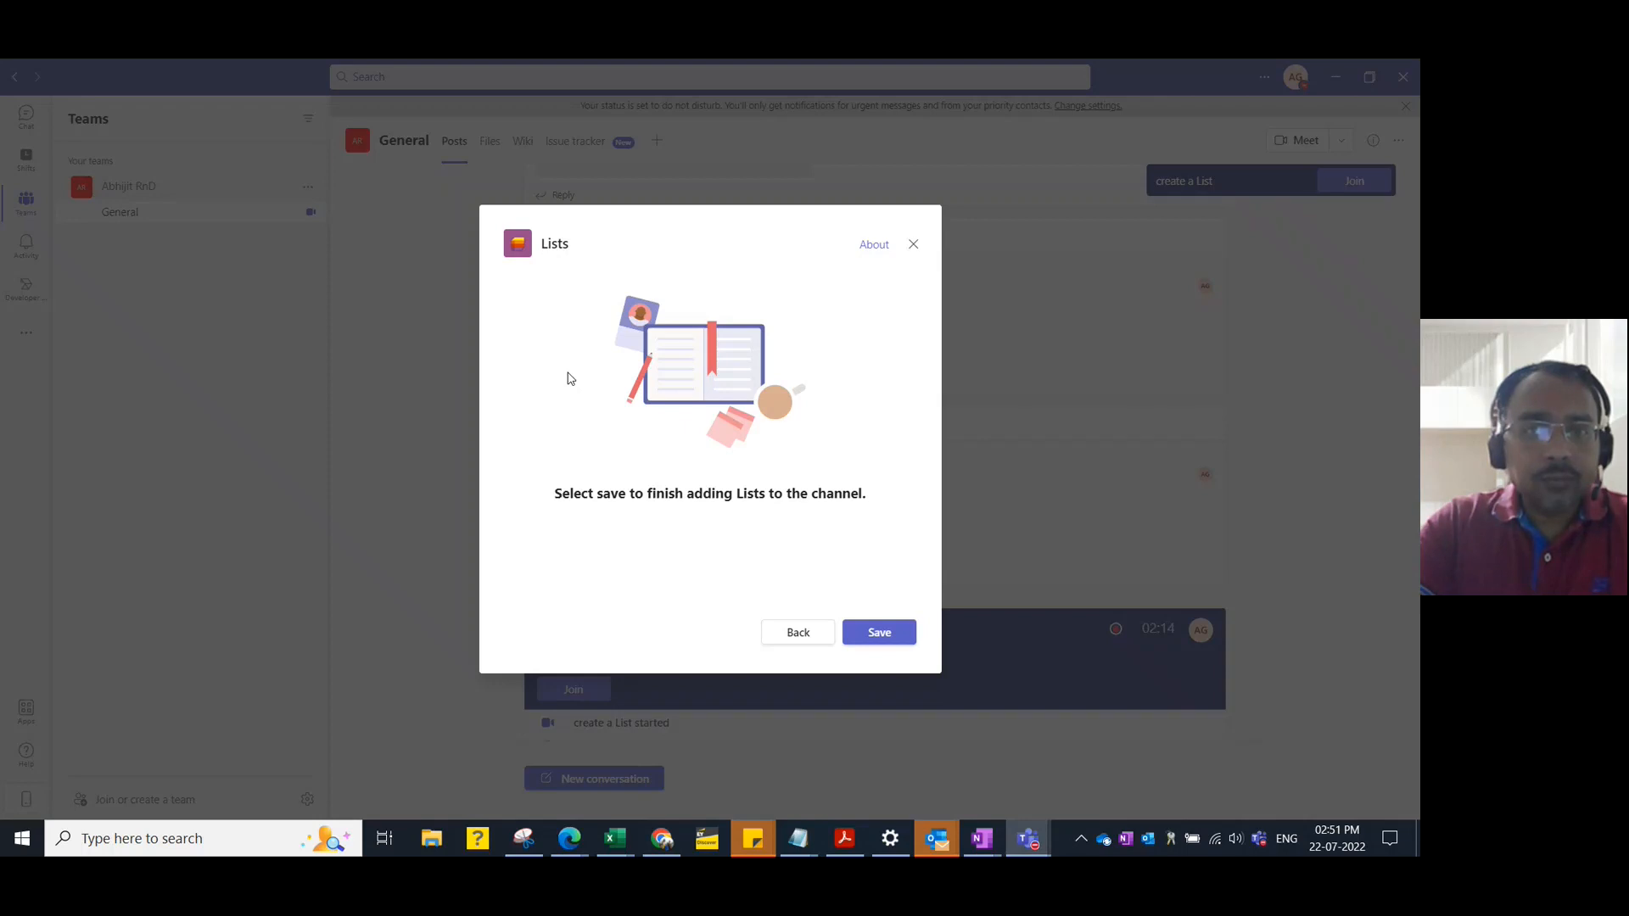
click(876, 634)
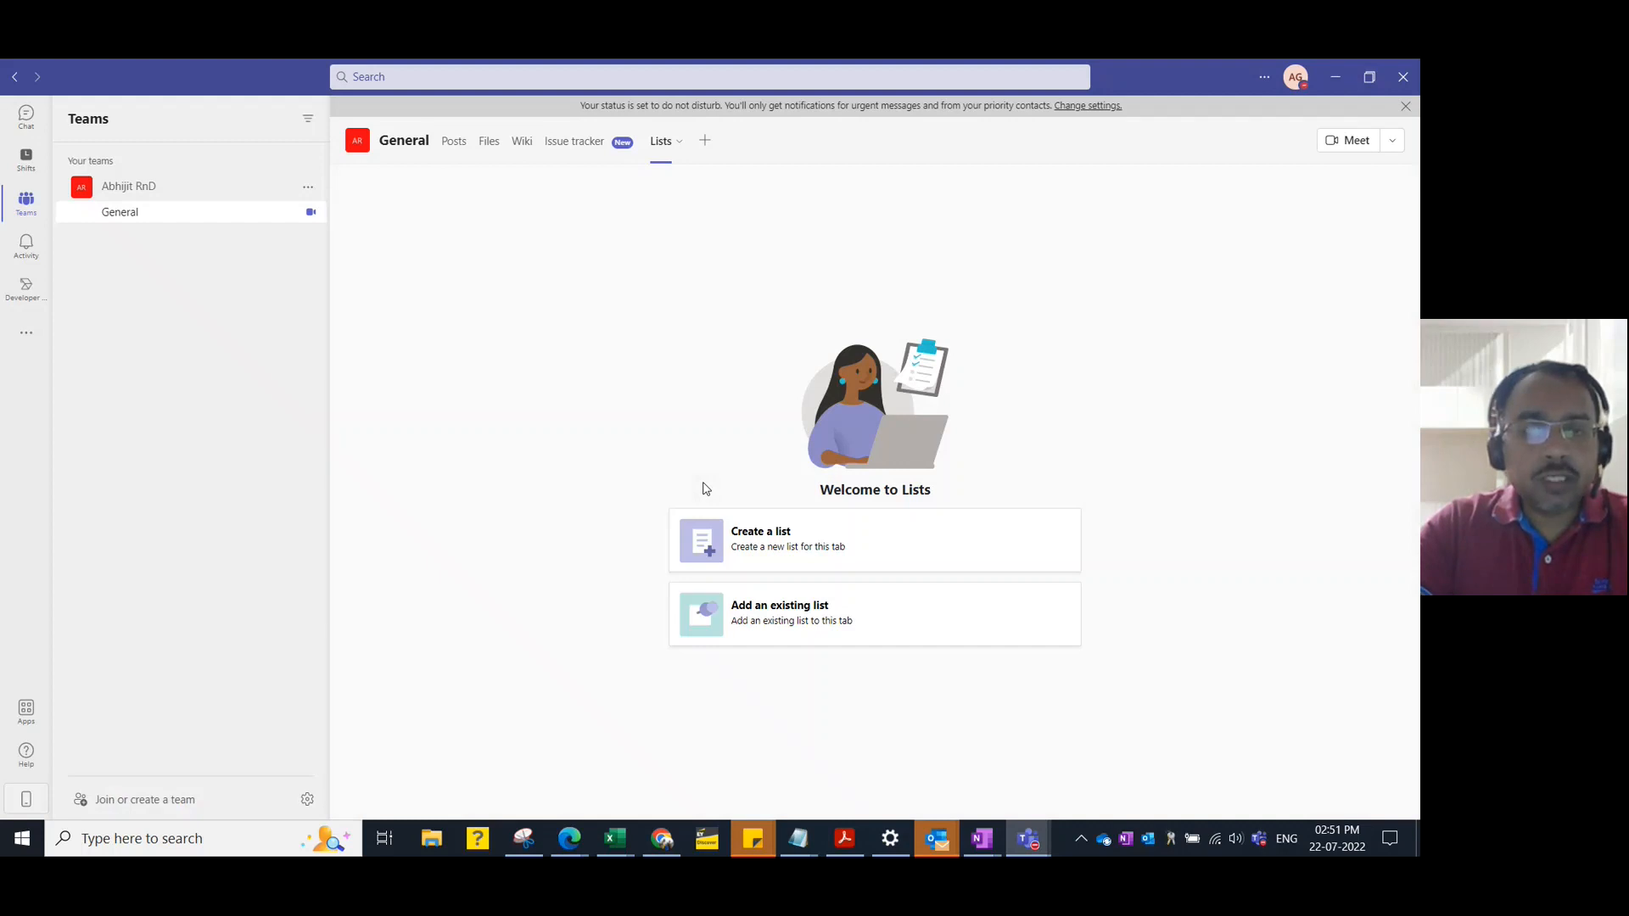
Create a blank list named Issue Tracker 1 with the orange color and the bug icon
click(764, 543)
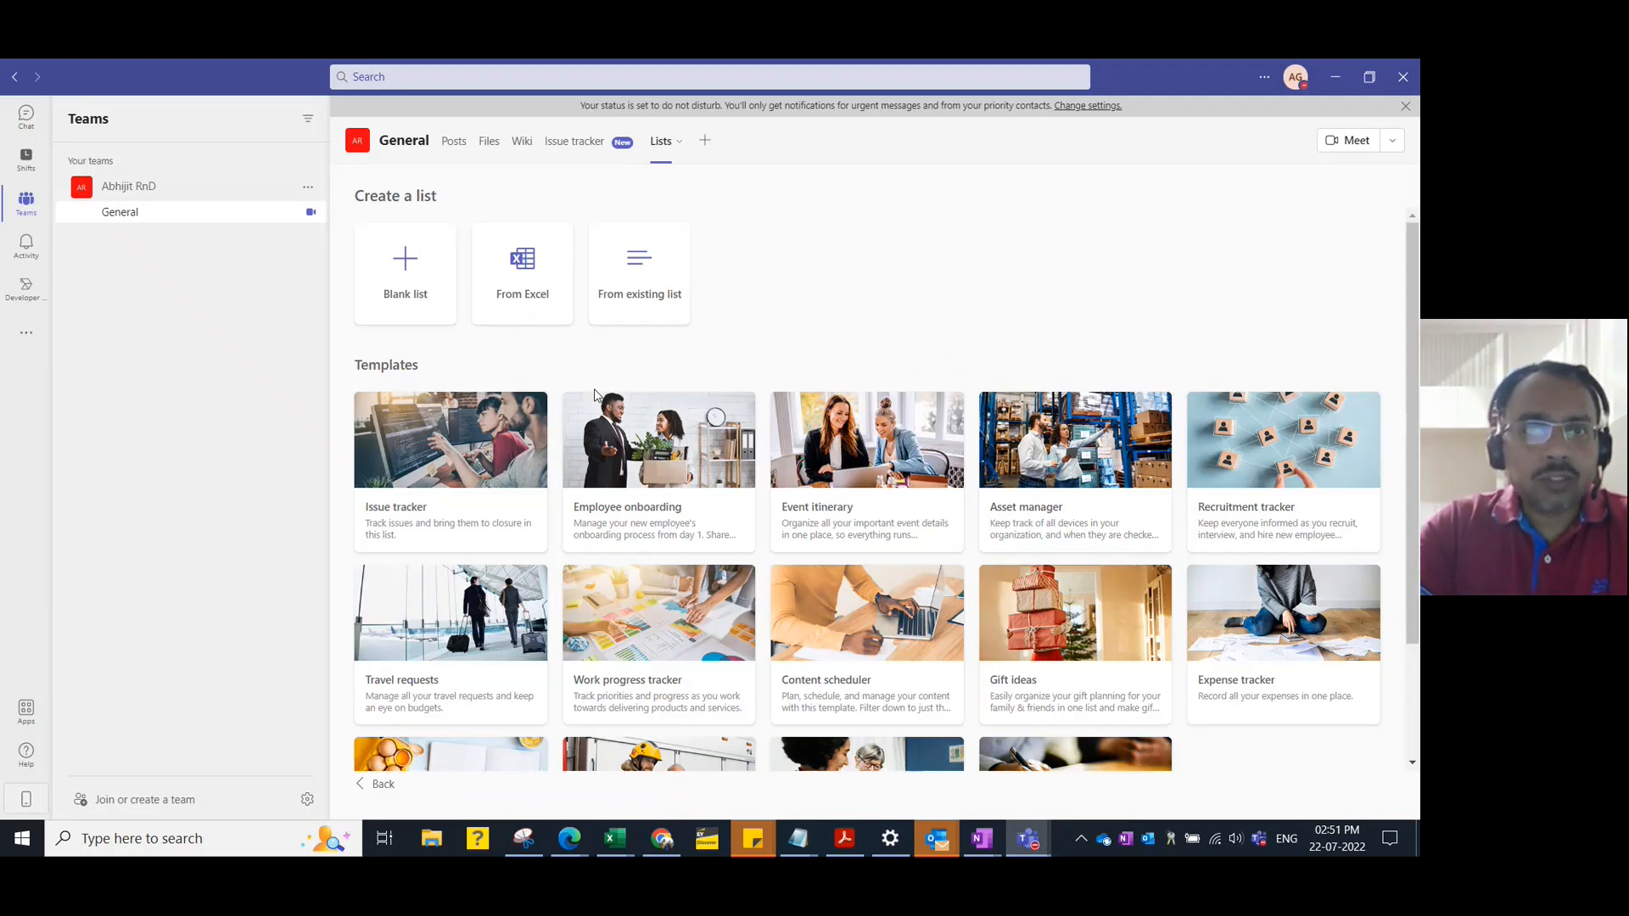
click(411, 300)
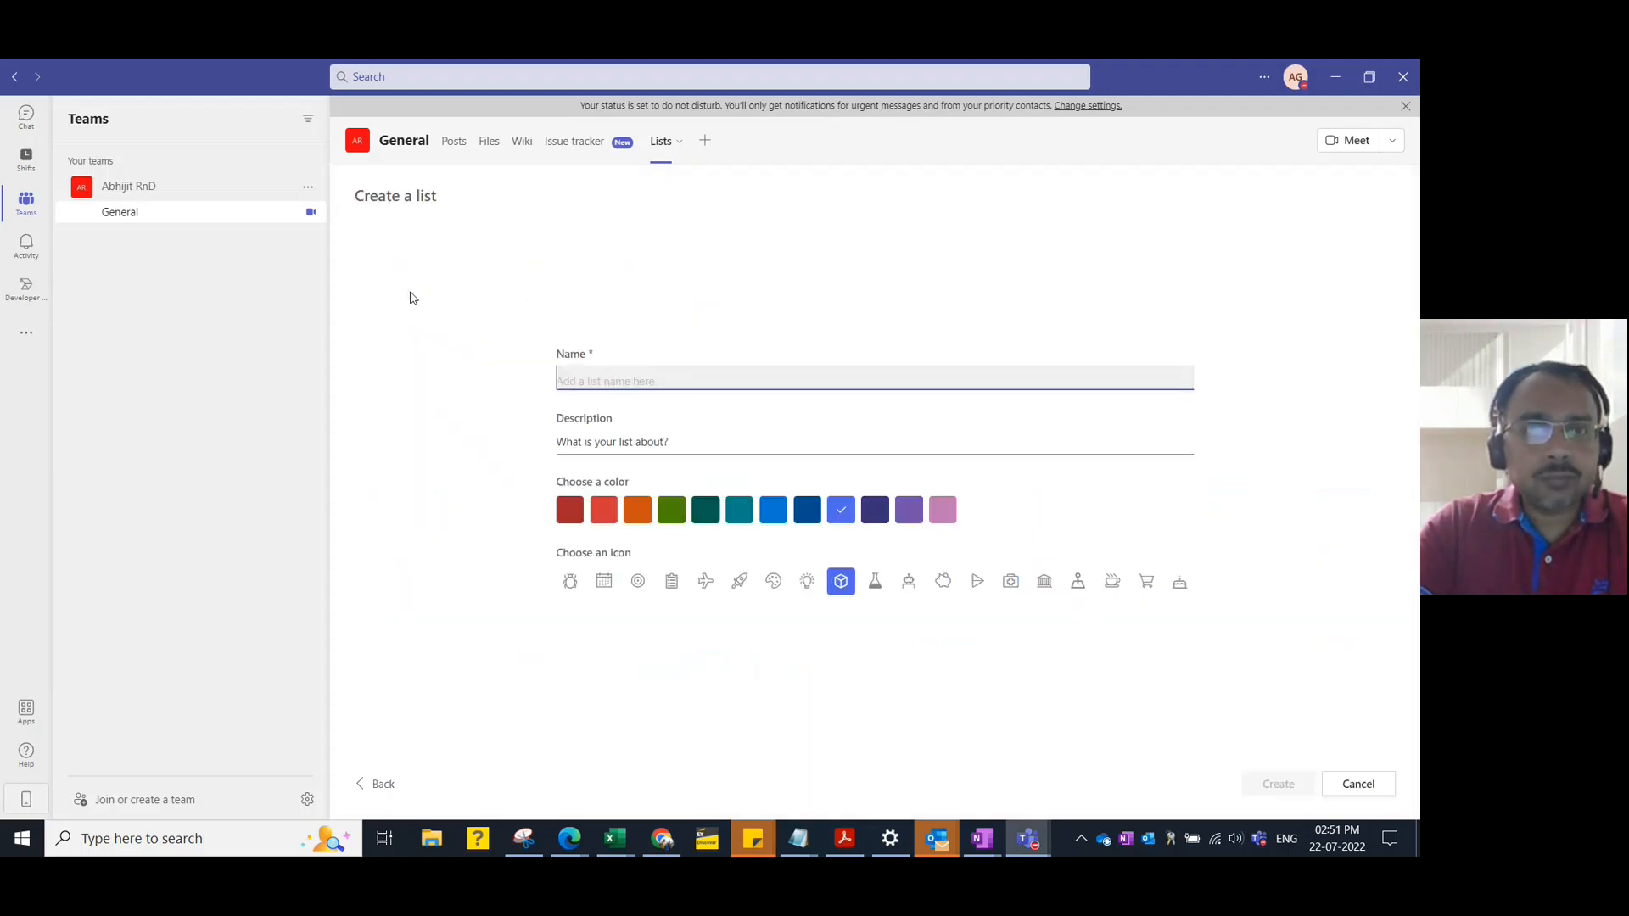
text(Issue)
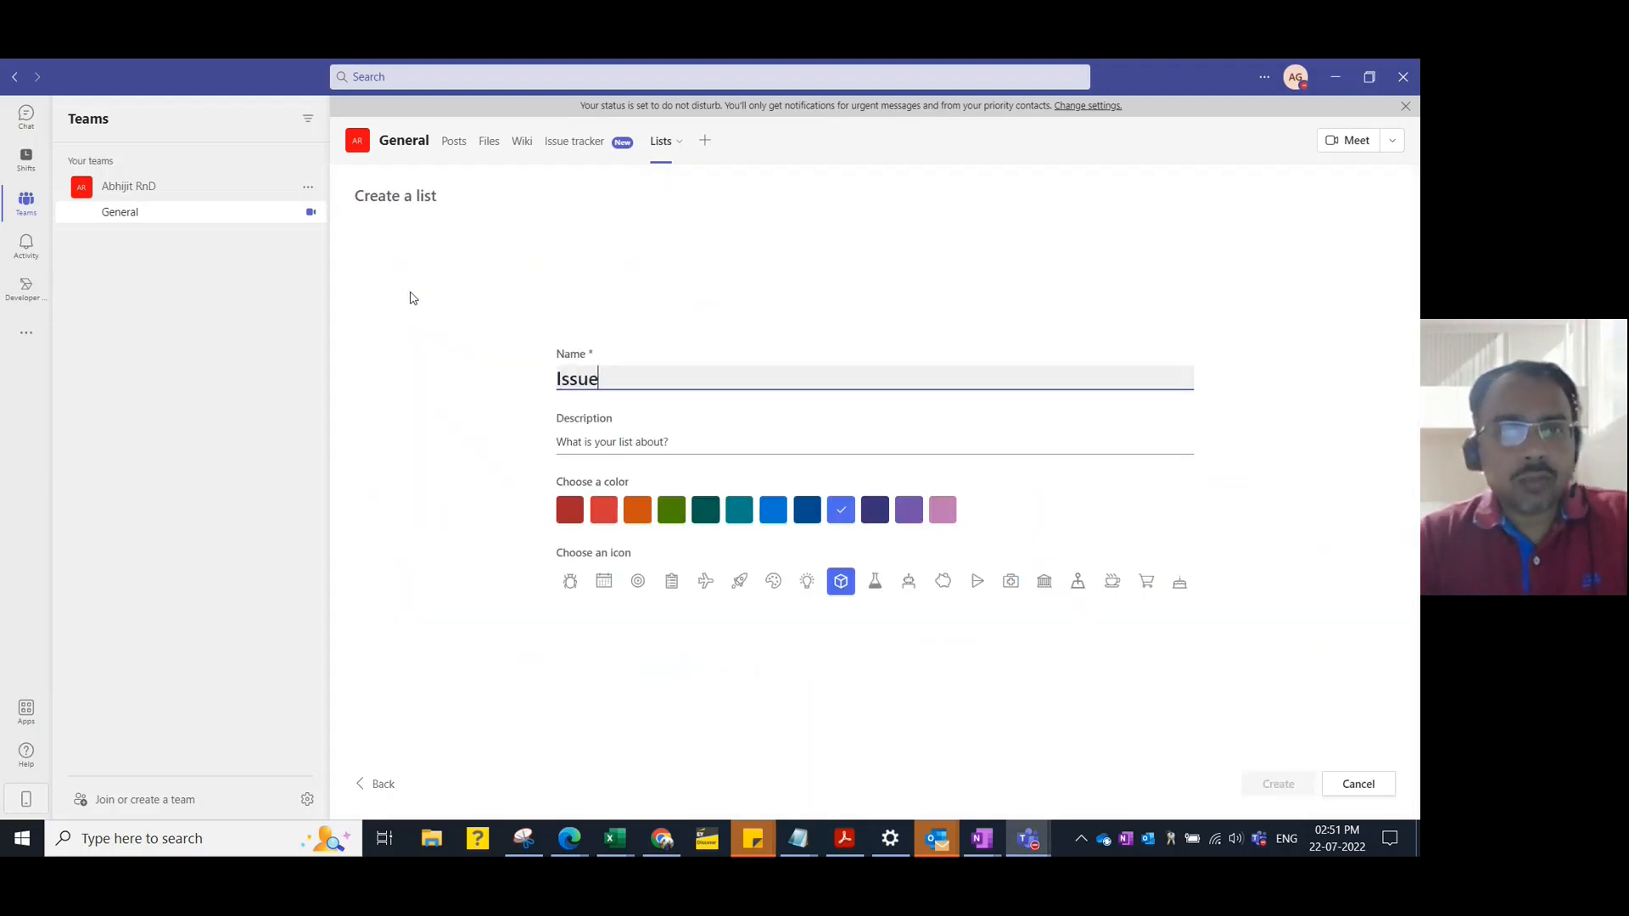
text( Tracker)
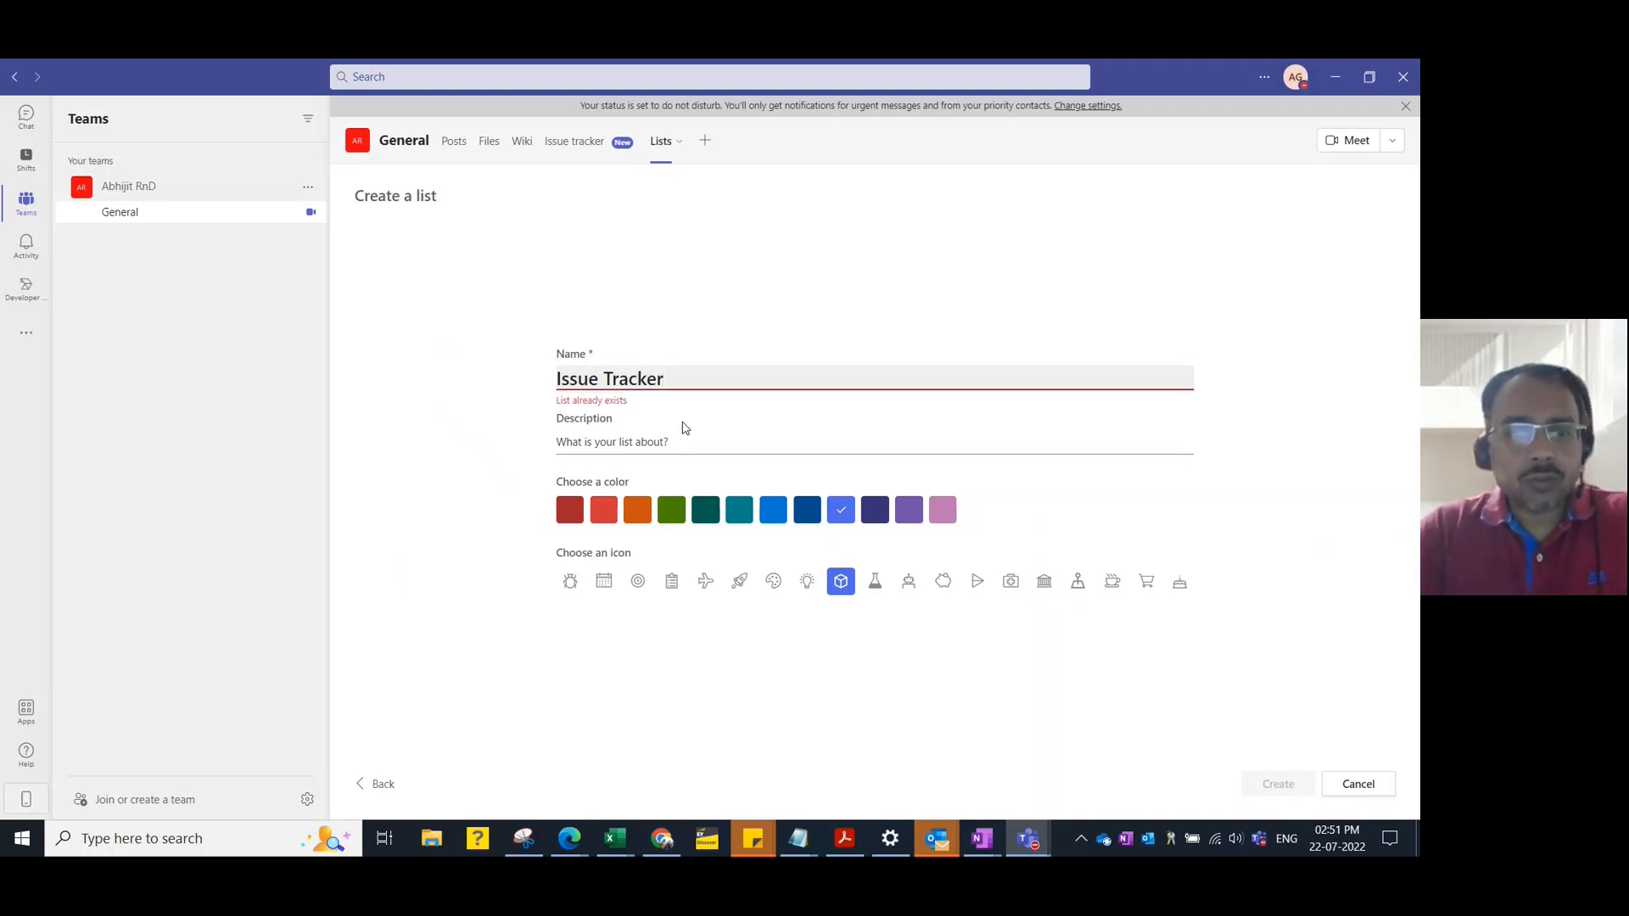
text(1)
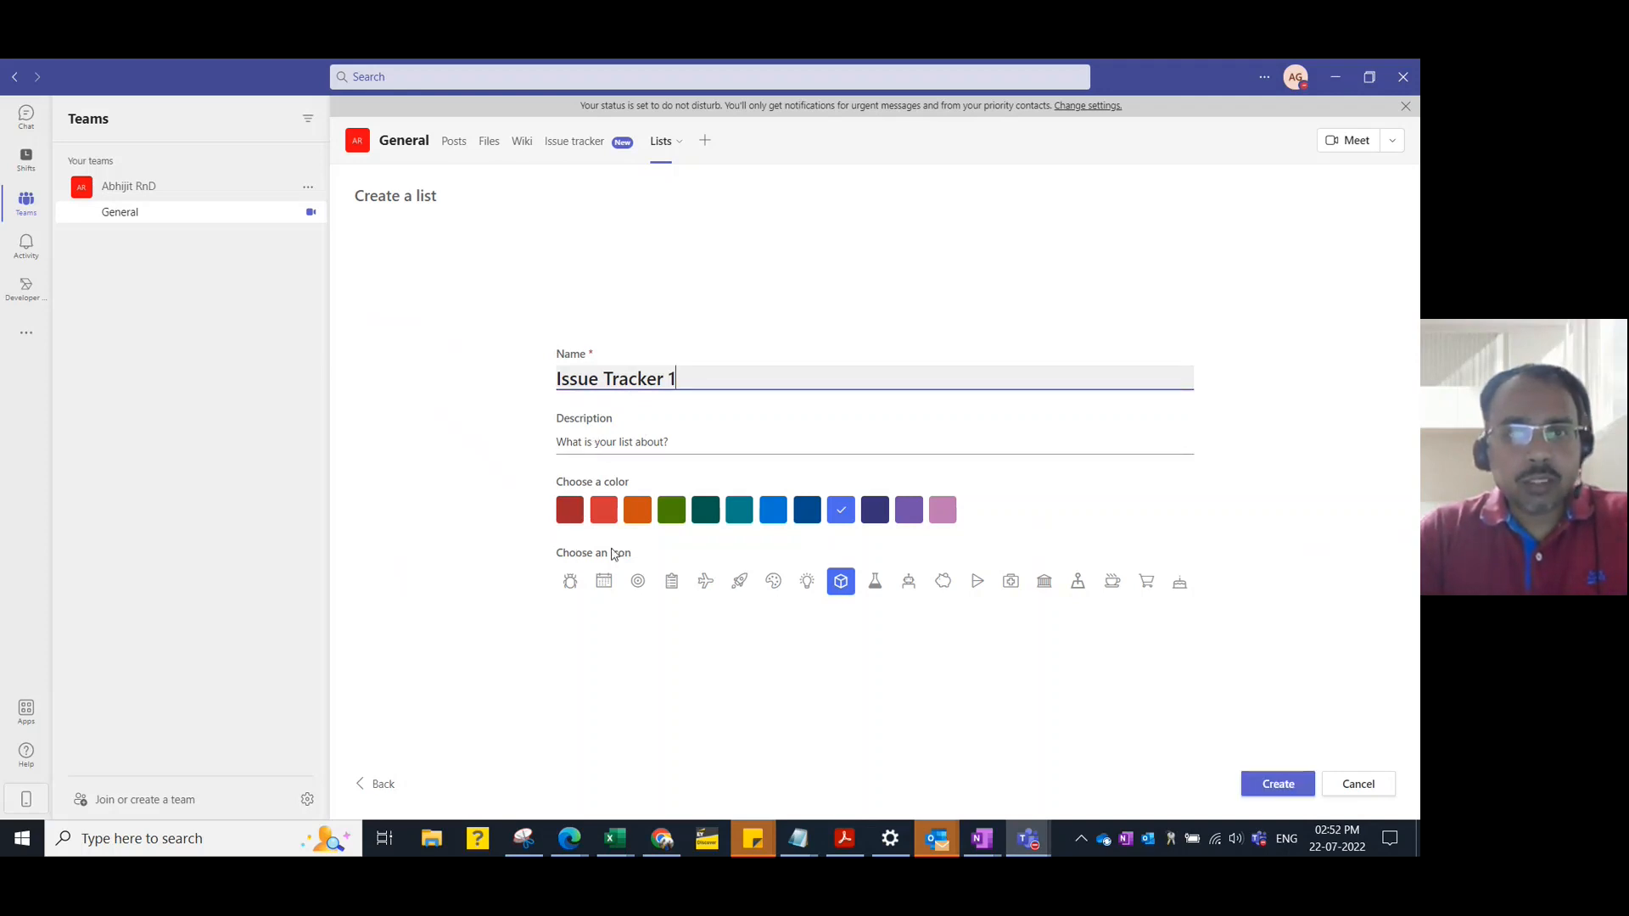
click(637, 511)
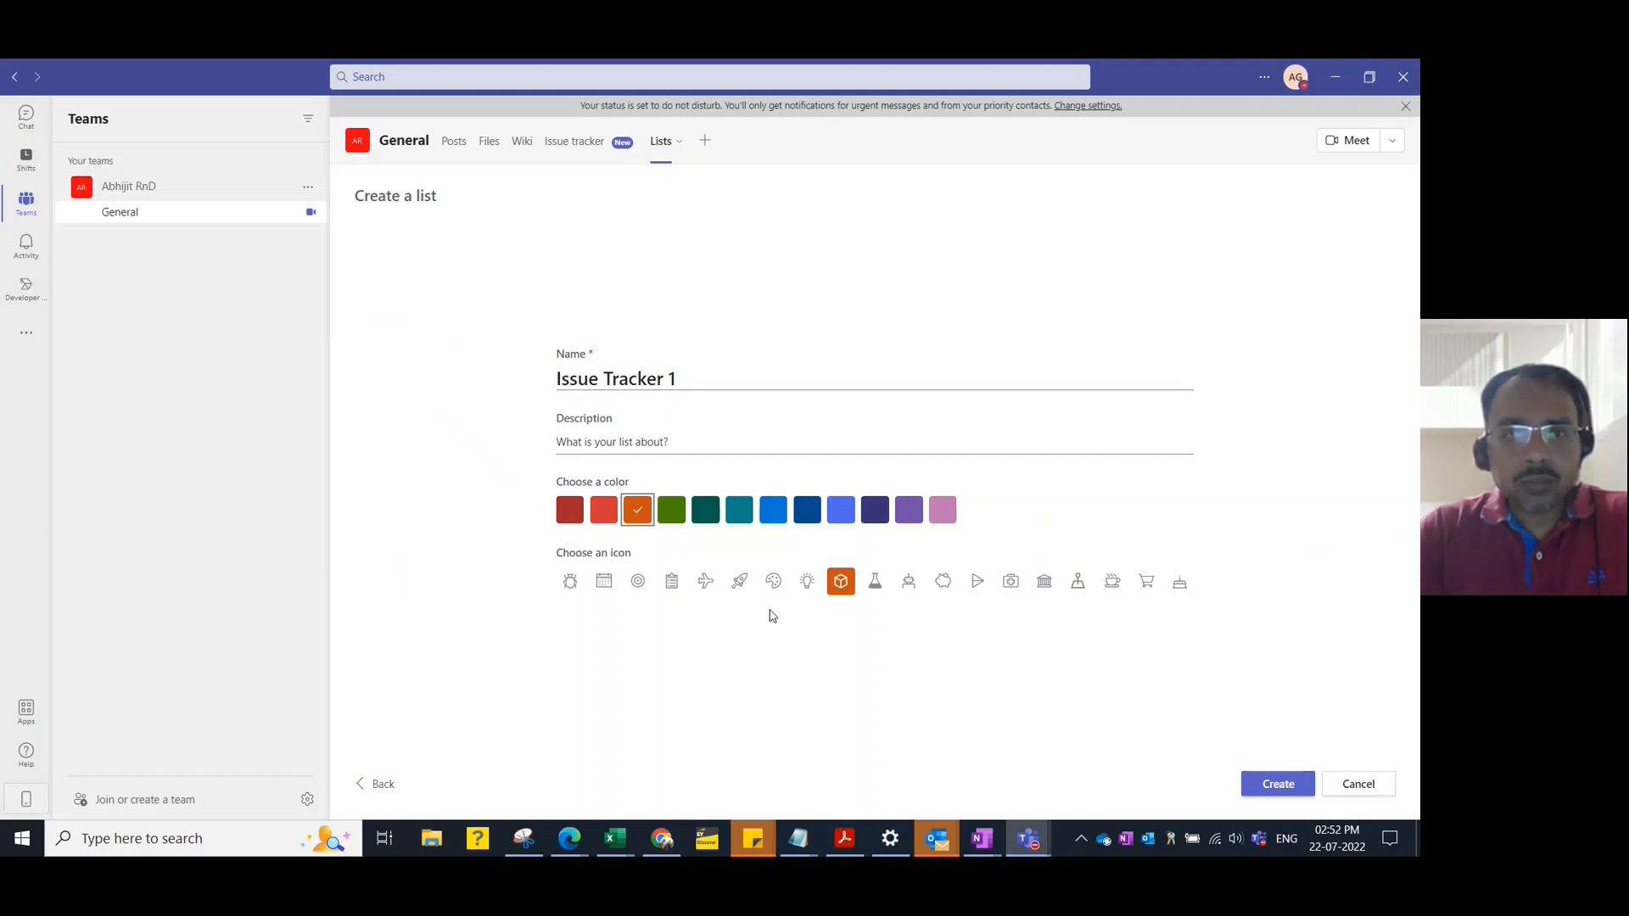
click(570, 582)
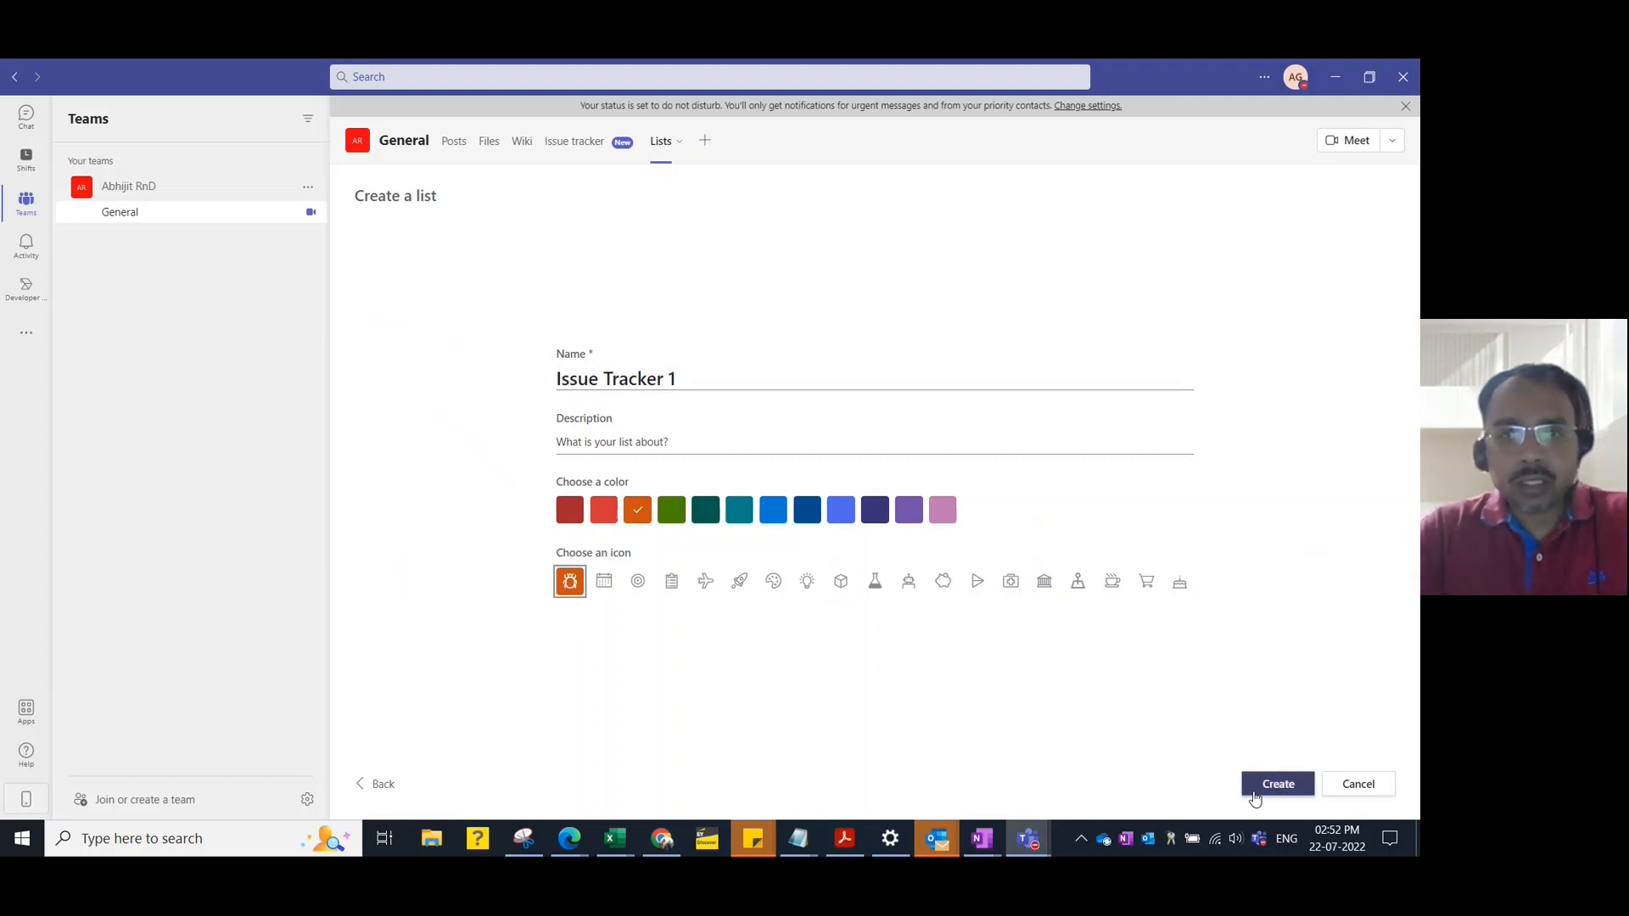
click(1277, 785)
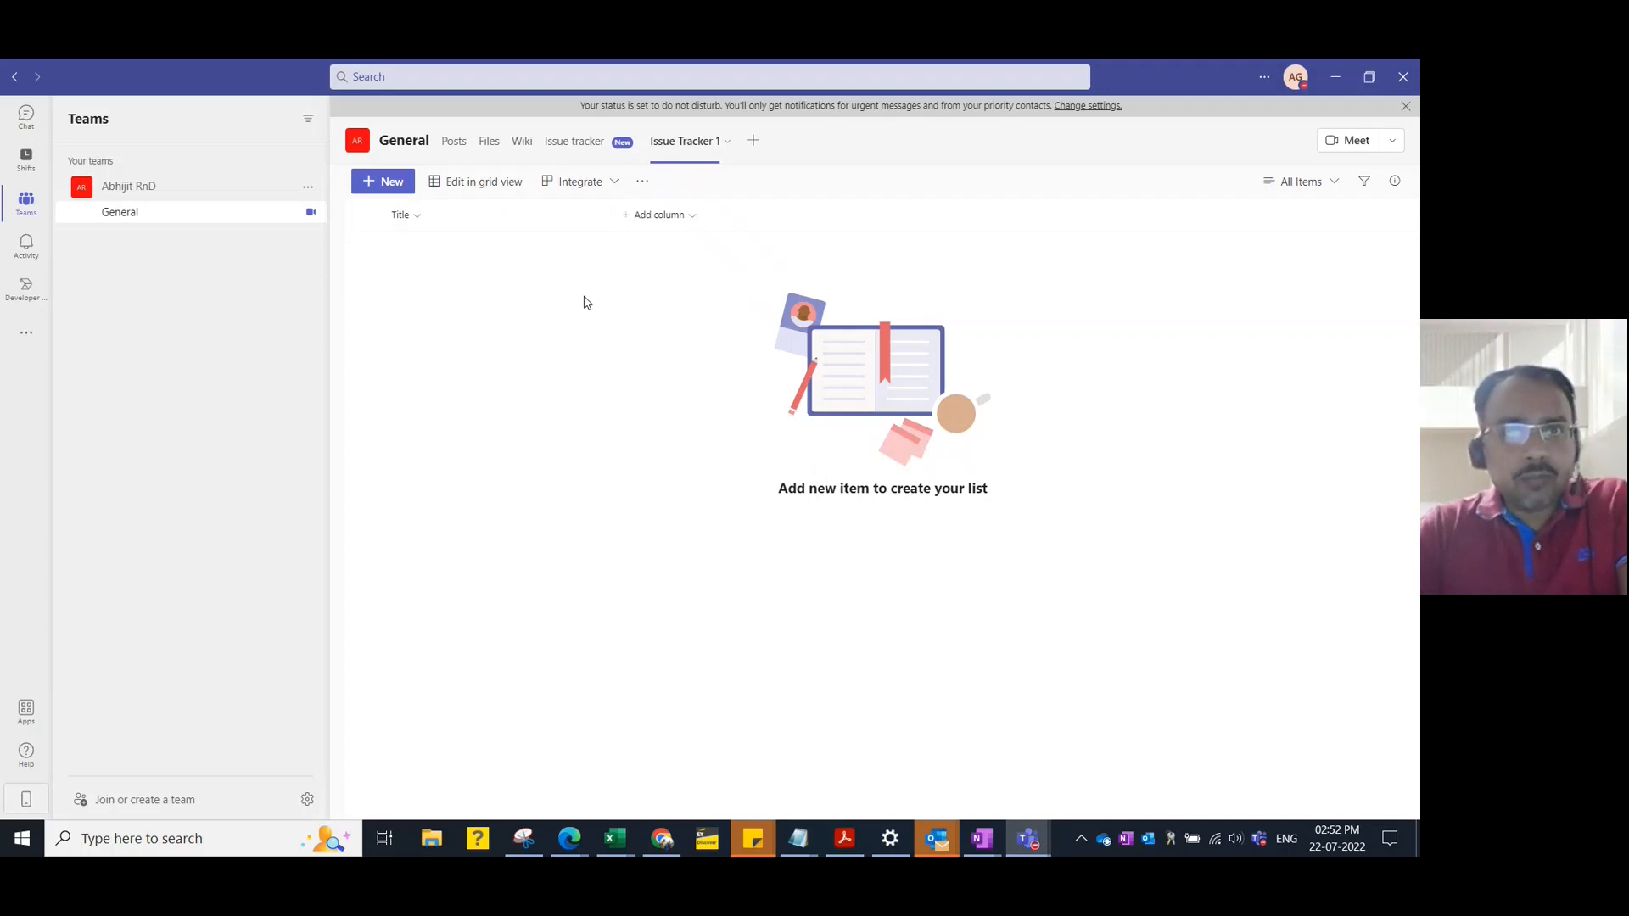
Start a single line of text column in the list and name it Issue Description
click(689, 218)
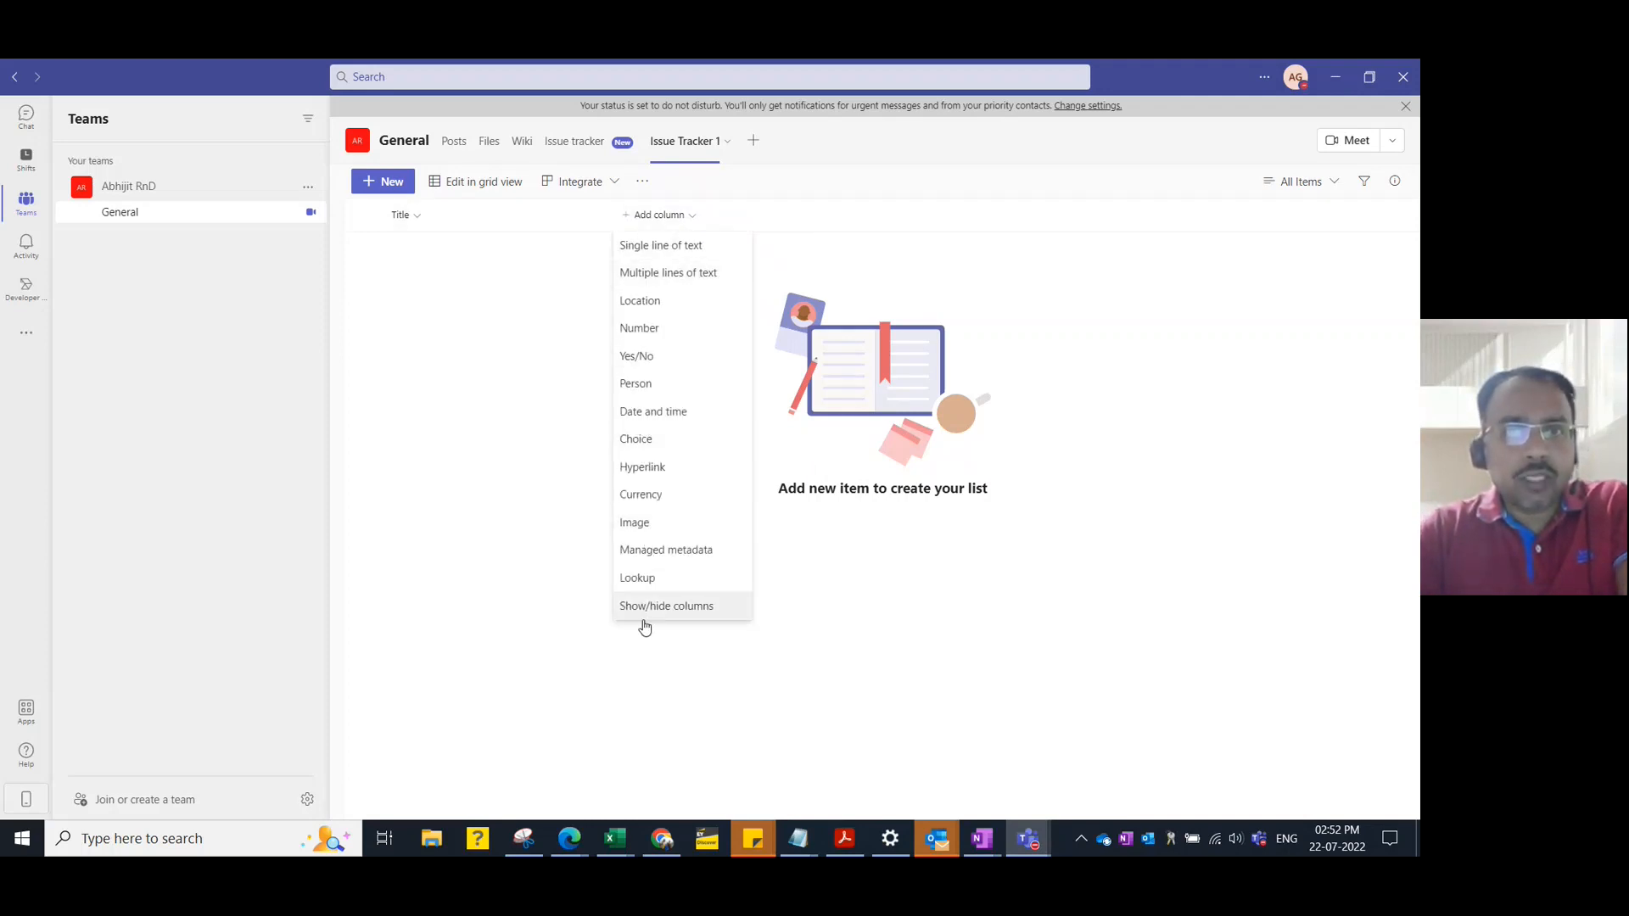
click(647, 246)
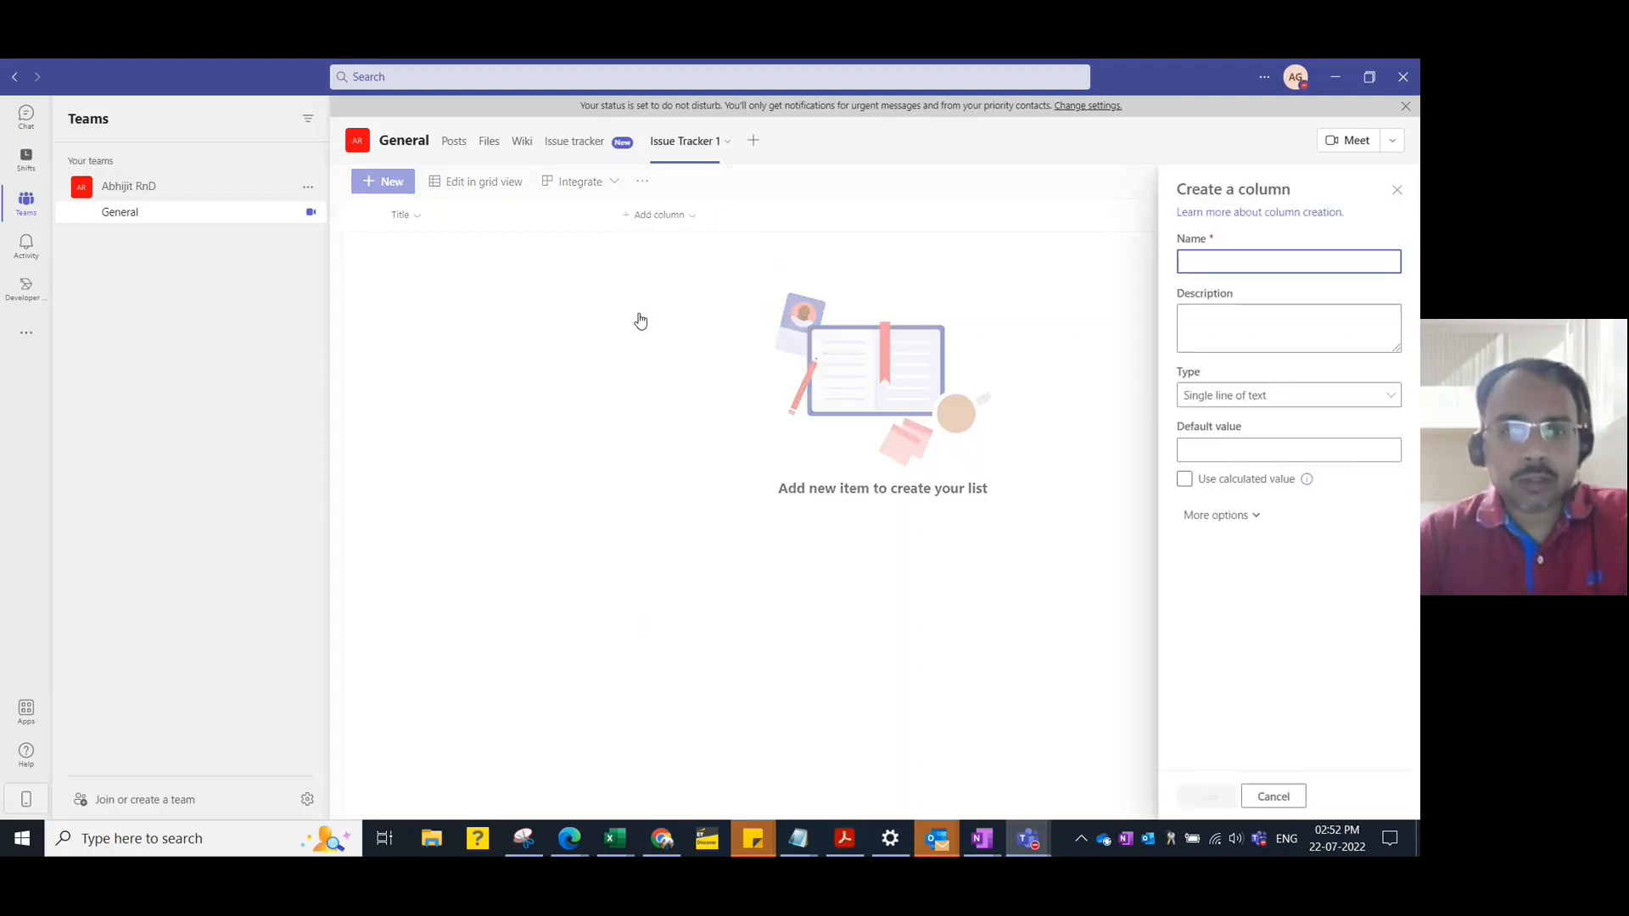
text(Issue Desc)
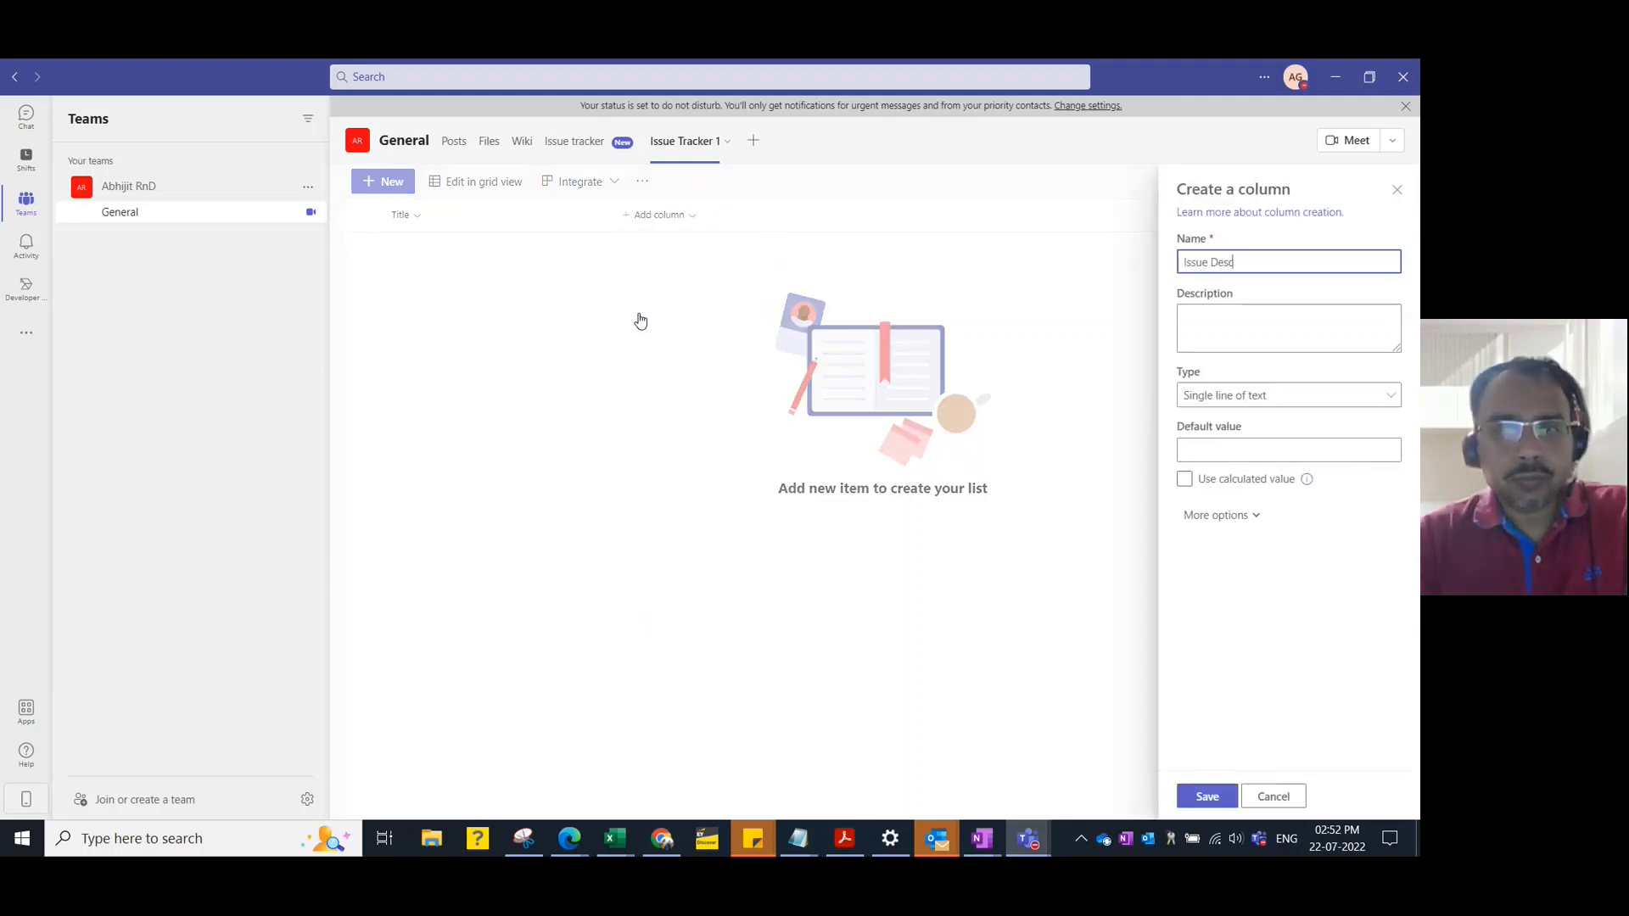
text(rip)
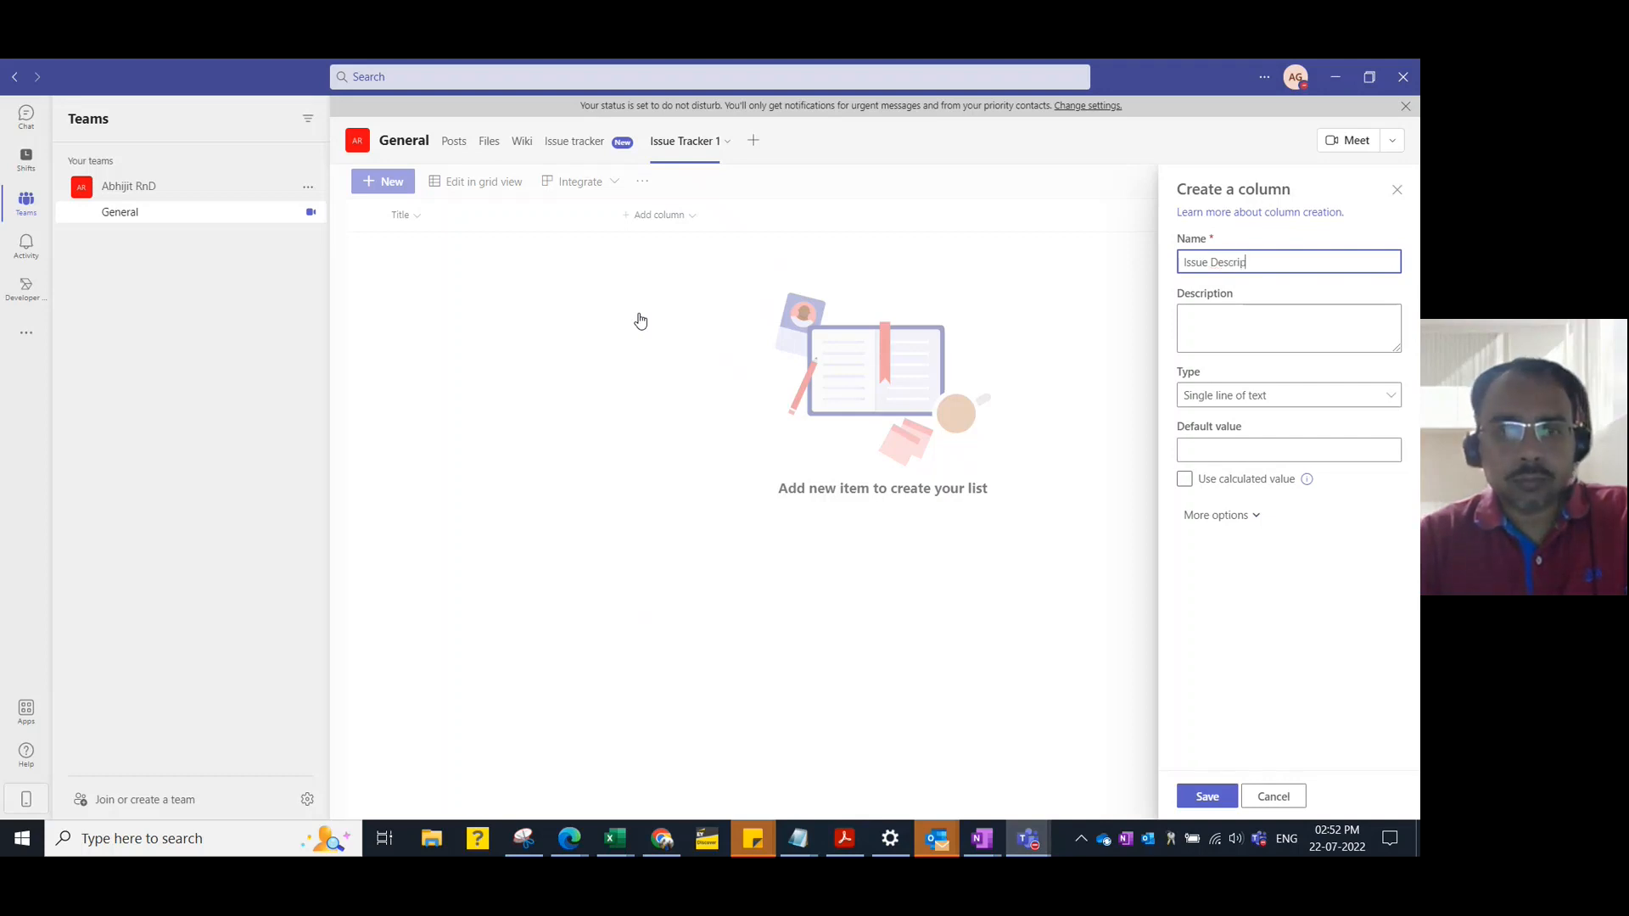
text(tion)
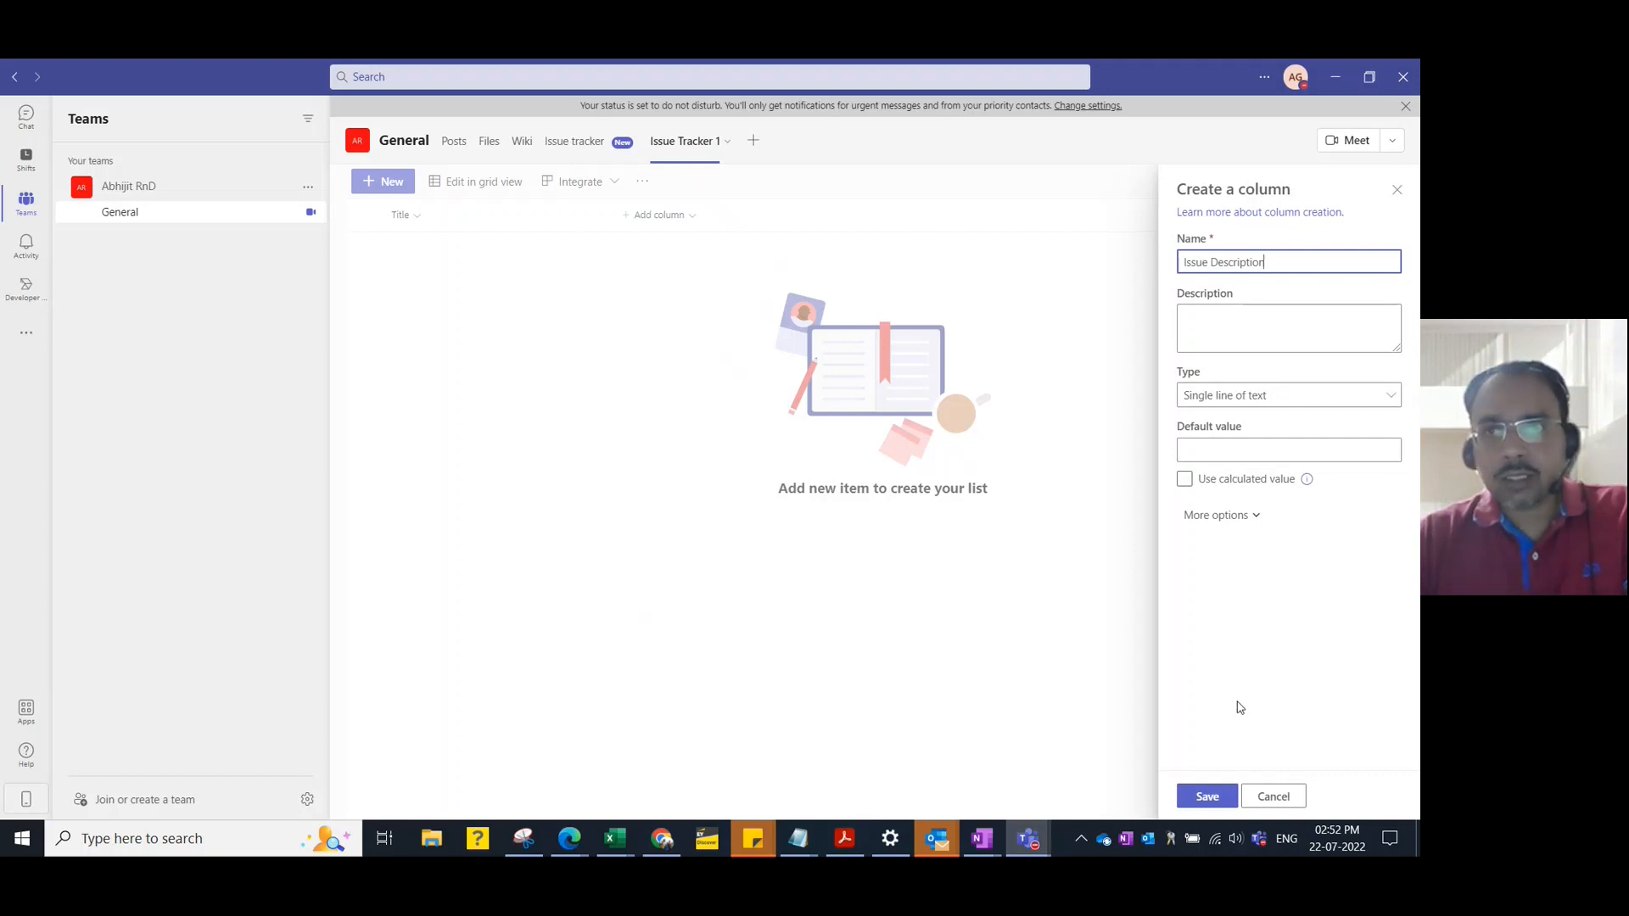
Try a maximum of 300 characters for the Issue Description column, then clear the entry
click(1252, 519)
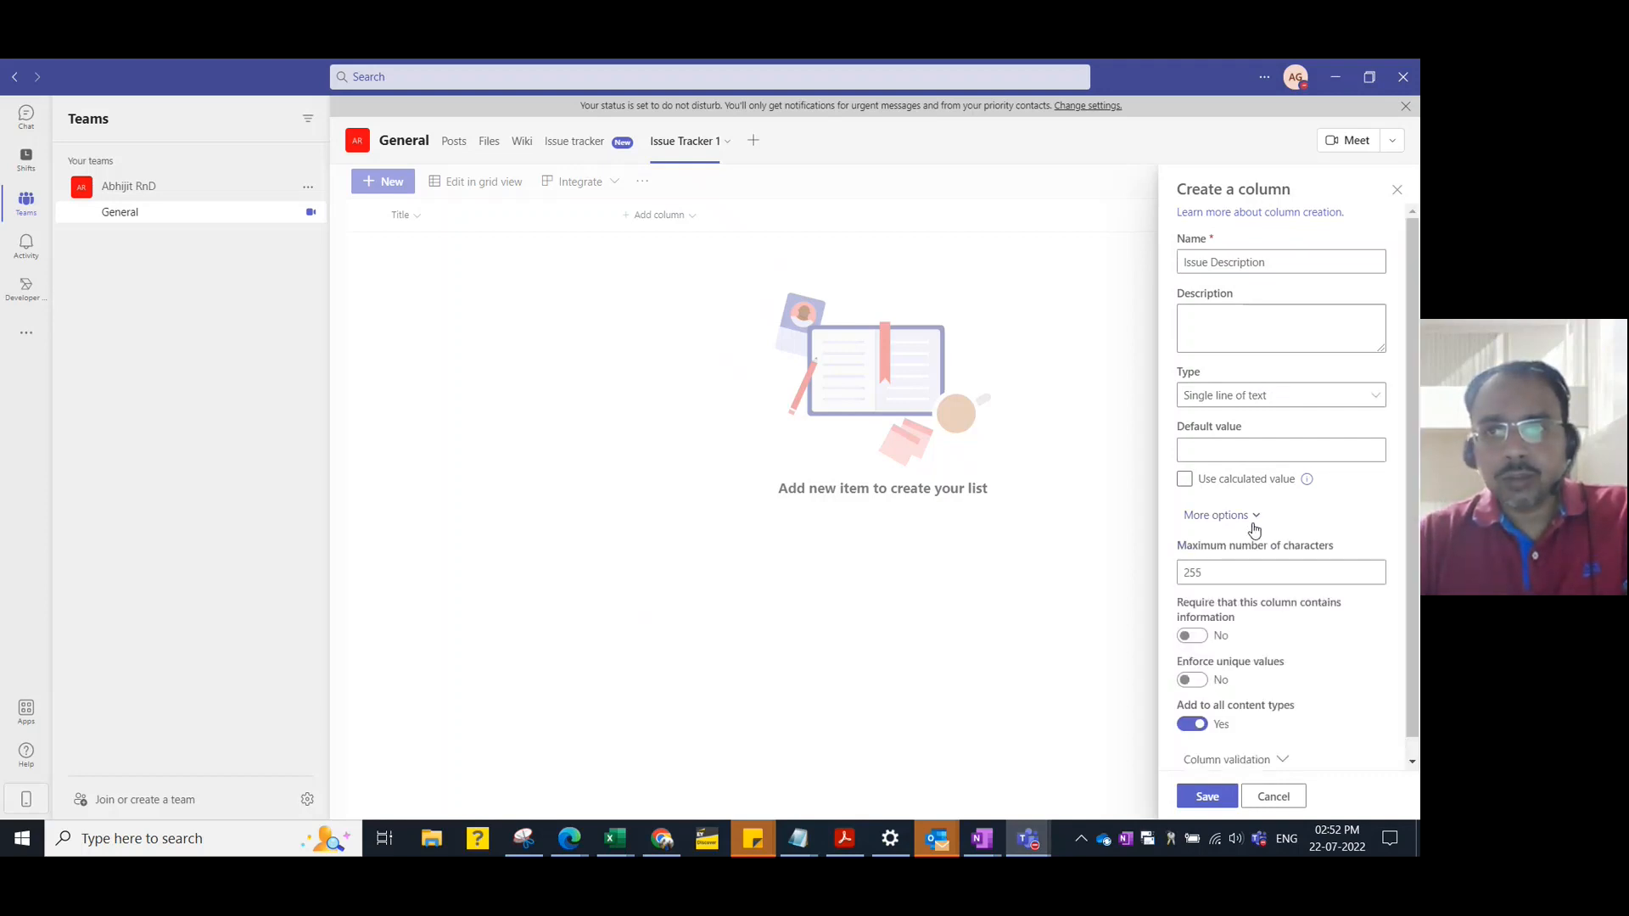
scroll(1315, 618, down, 1)
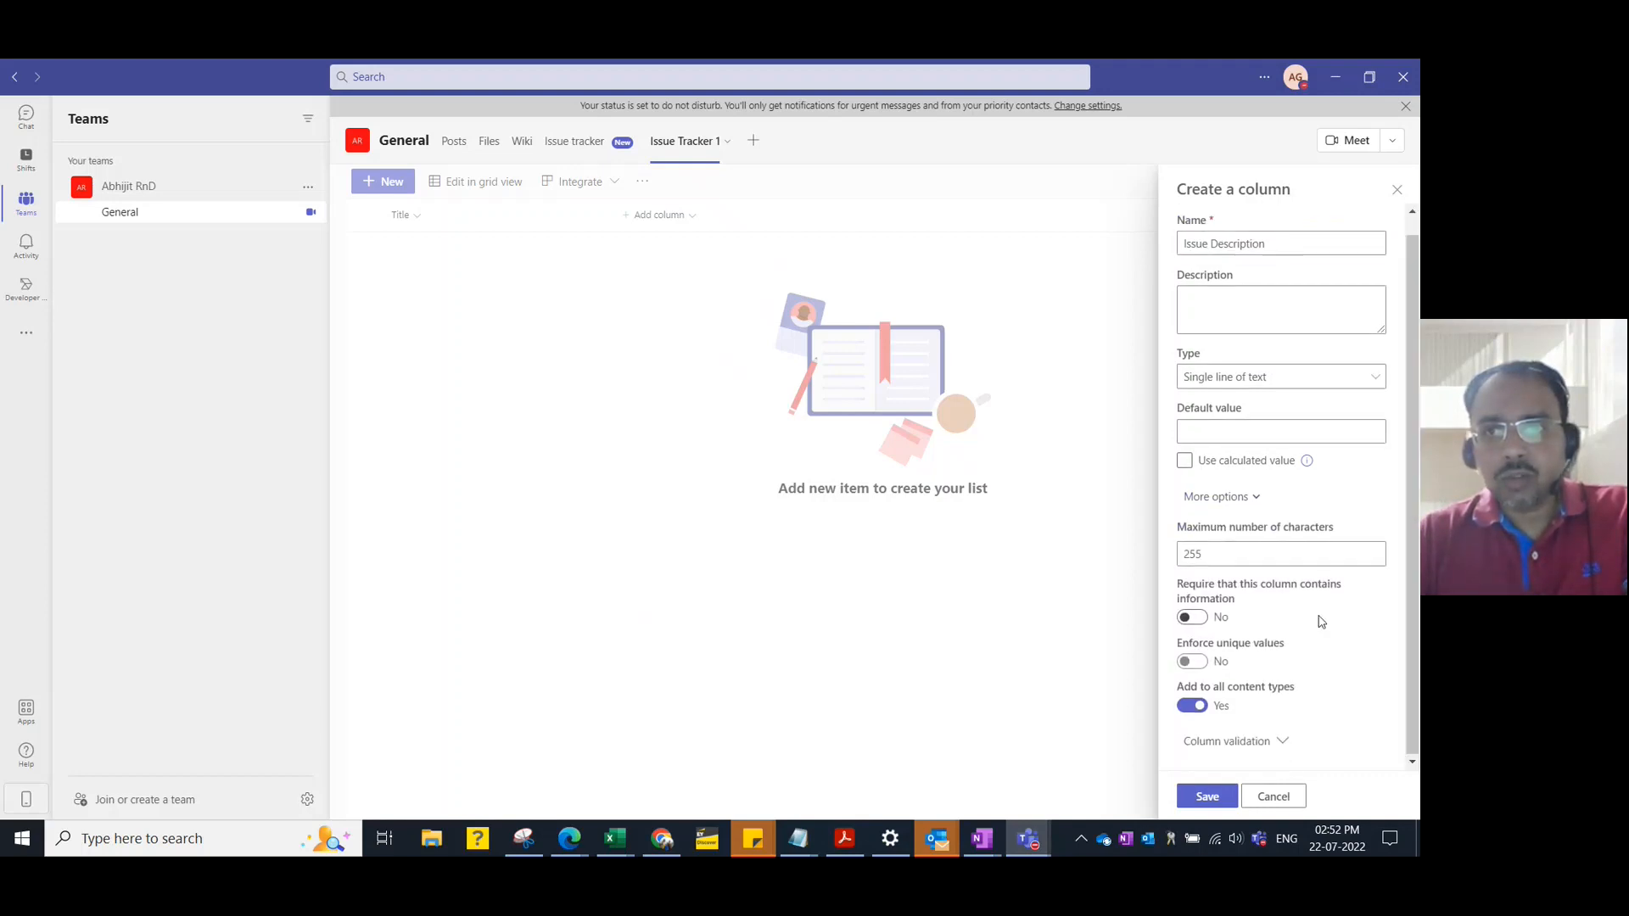
double_click(1213, 553)
text(3)
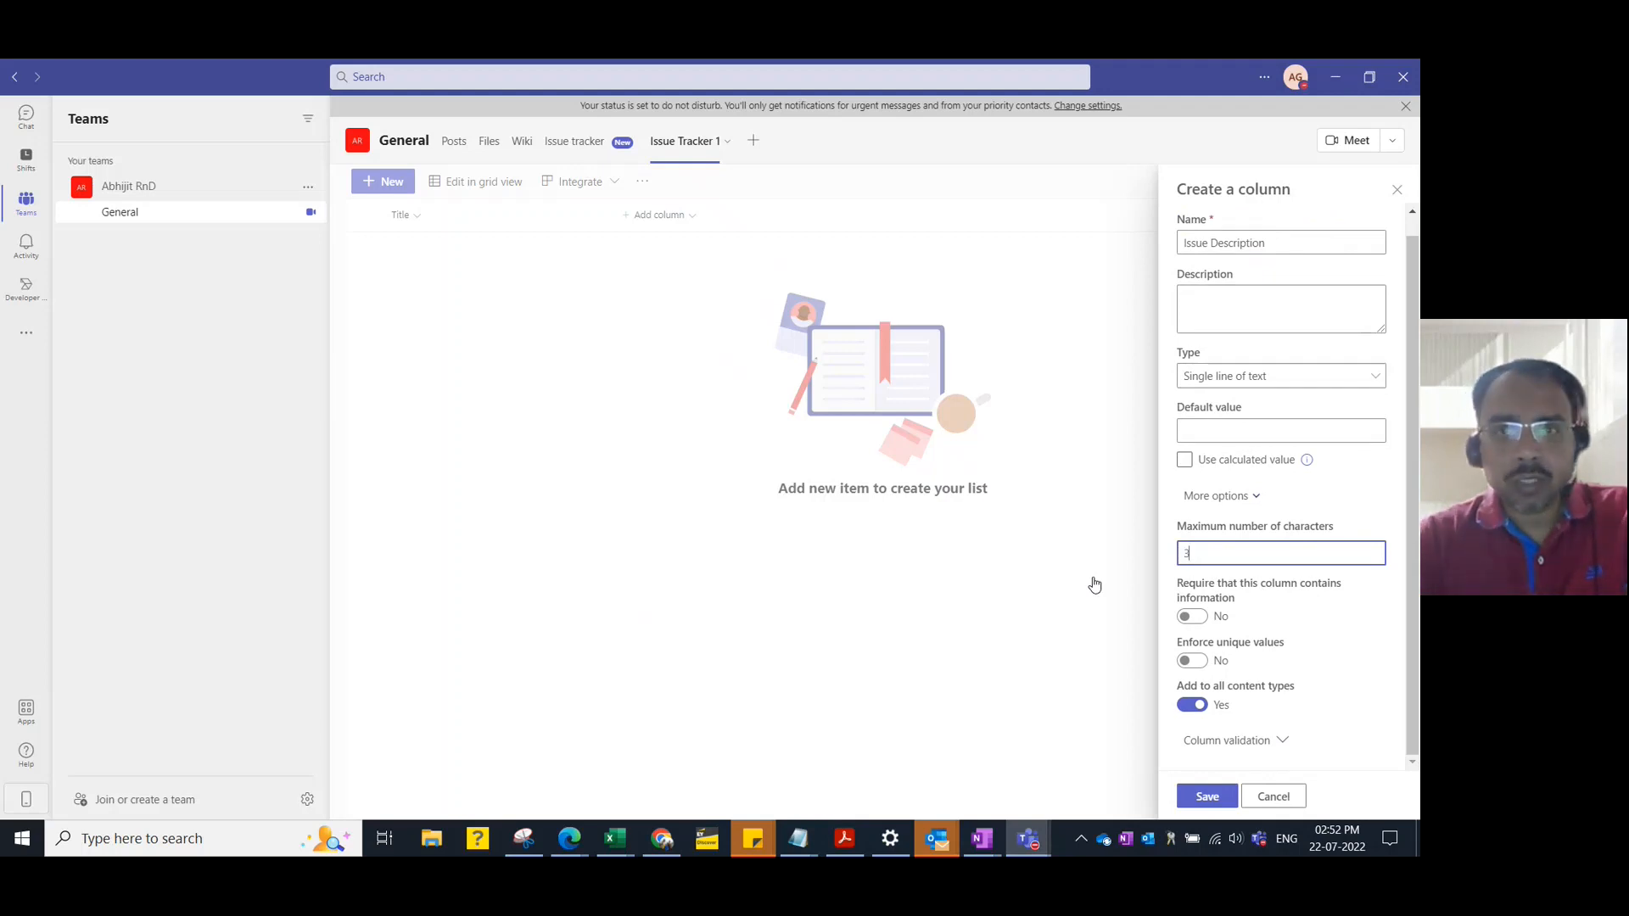
text(0)
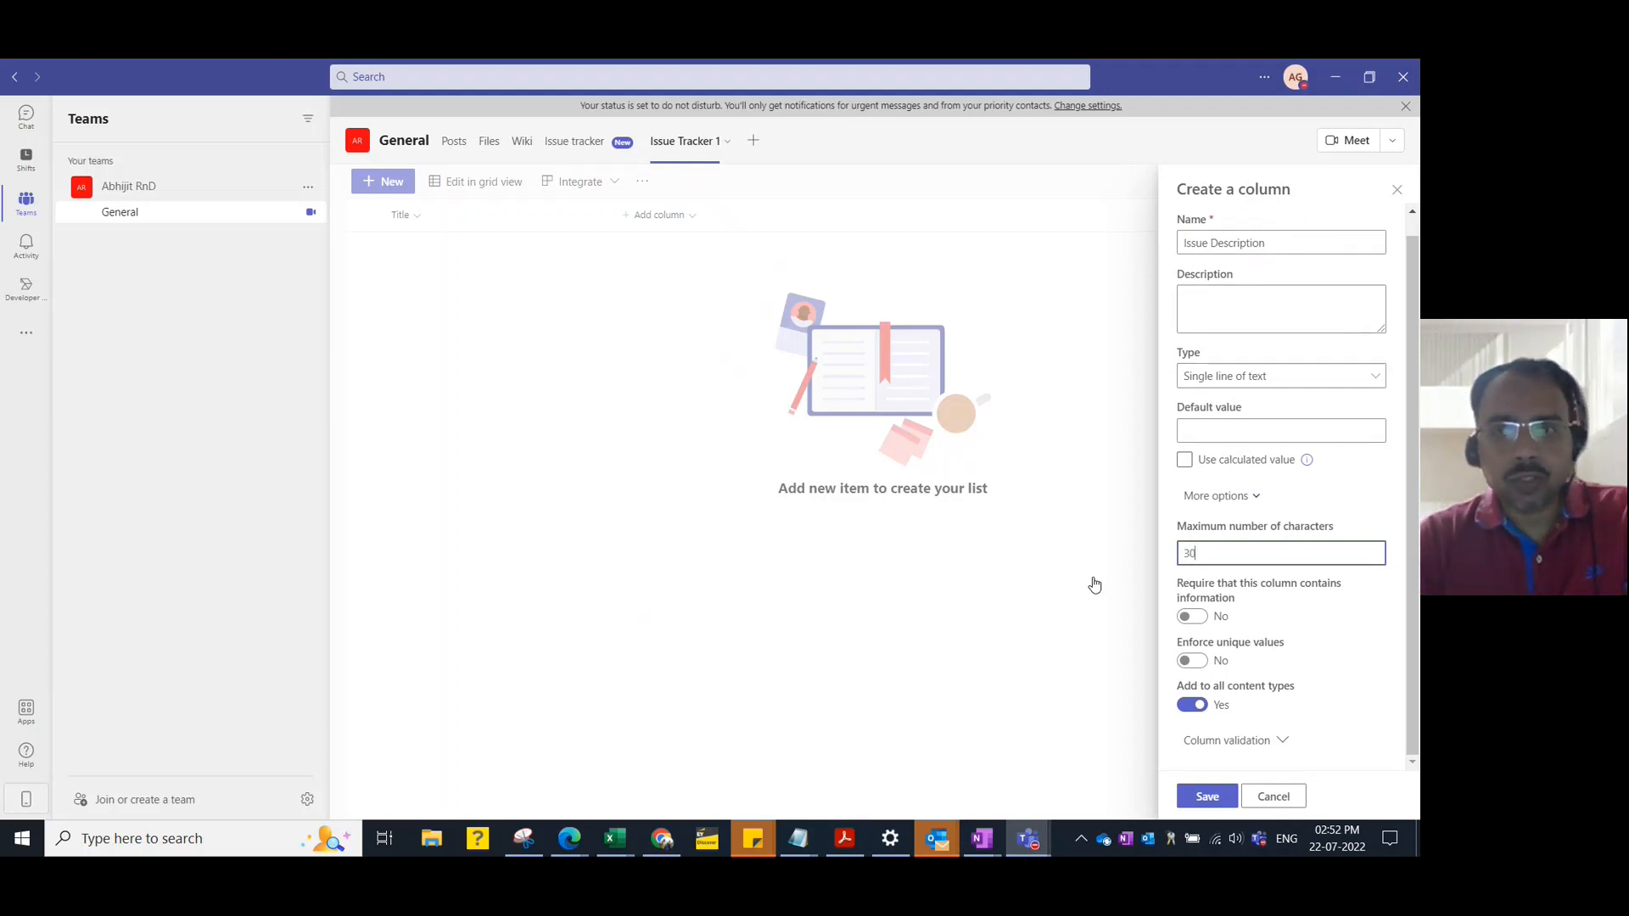
text(0)
key(BackSpace)
key(BackSpace)
key(BackSpace)
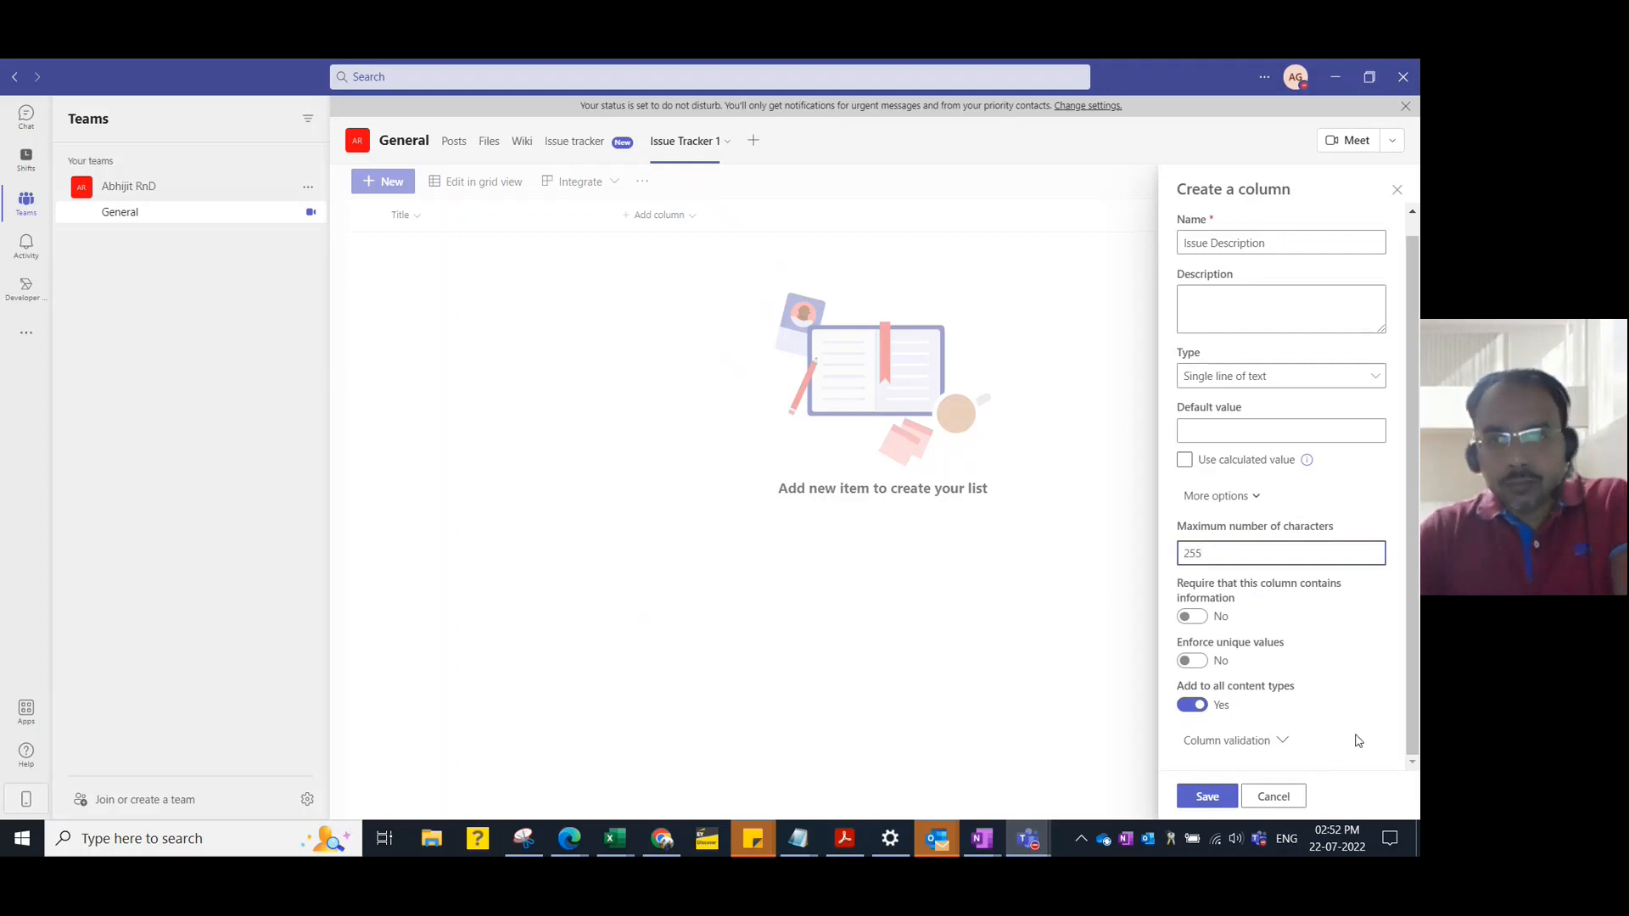
Save the new Issue Description column
click(1209, 795)
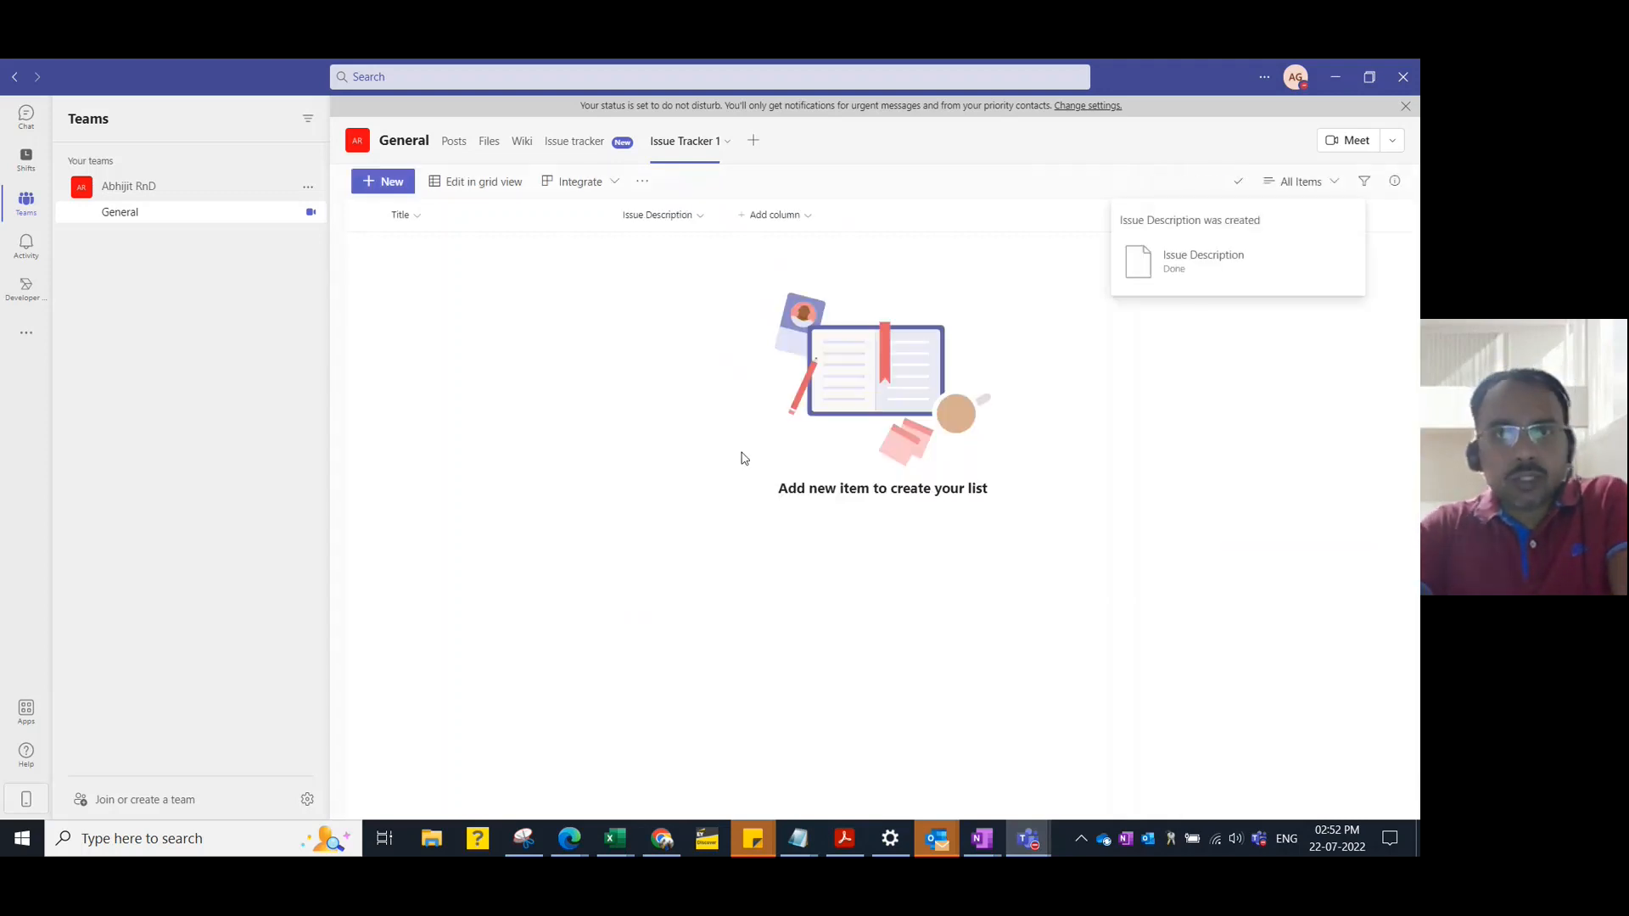
Add a Person or Group column named Reported by to the list, with profile photos shown
click(774, 217)
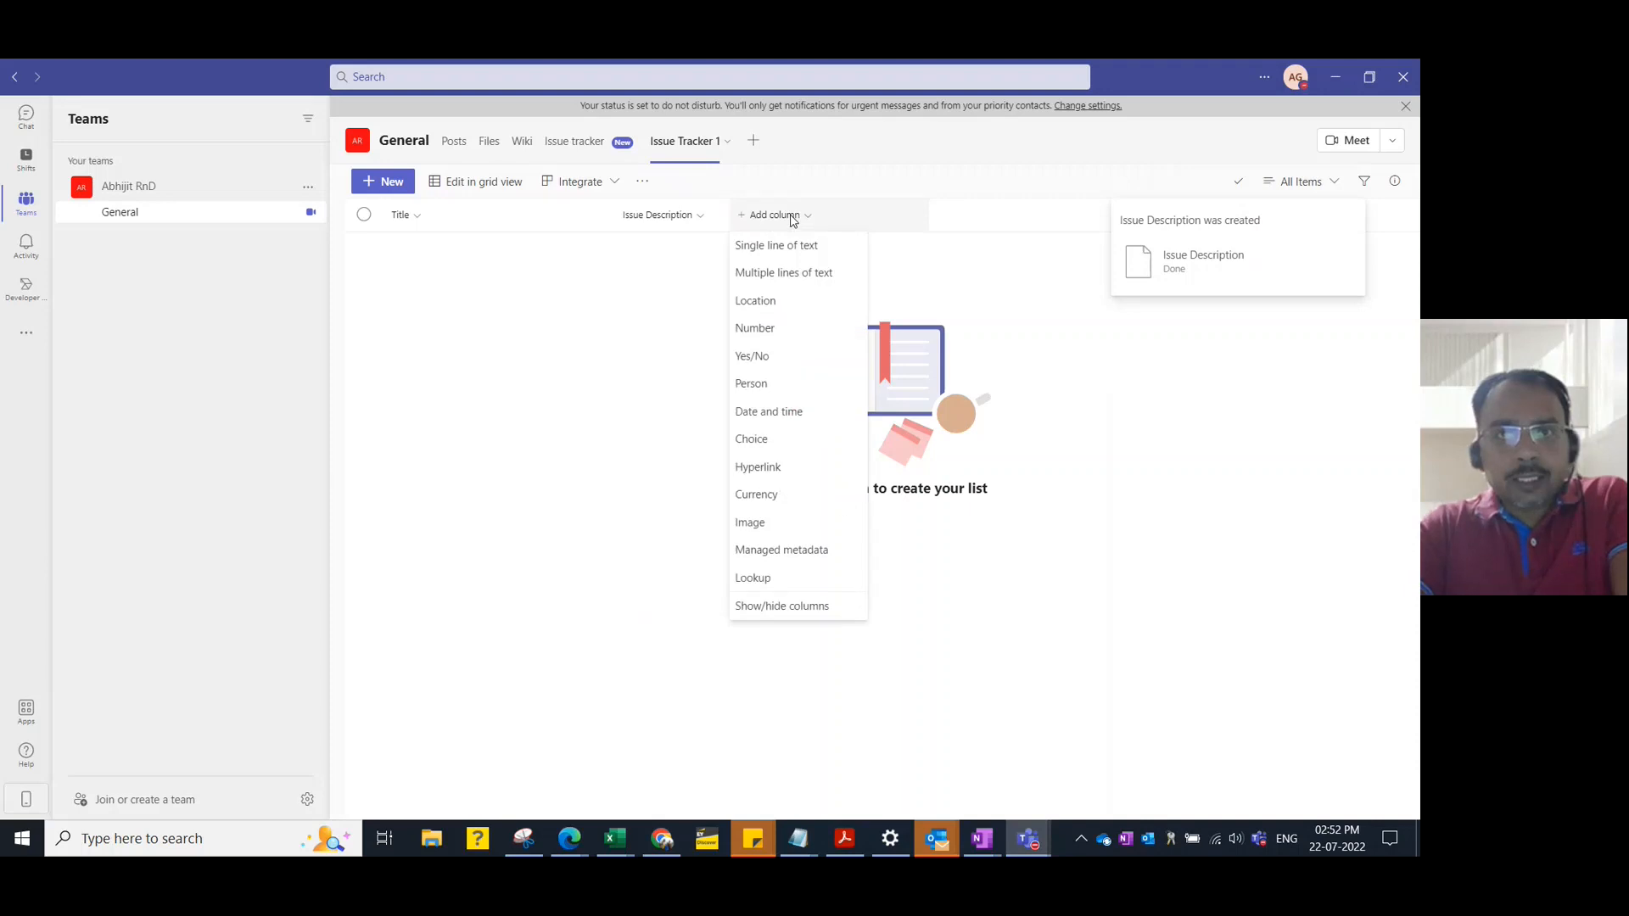
click(790, 246)
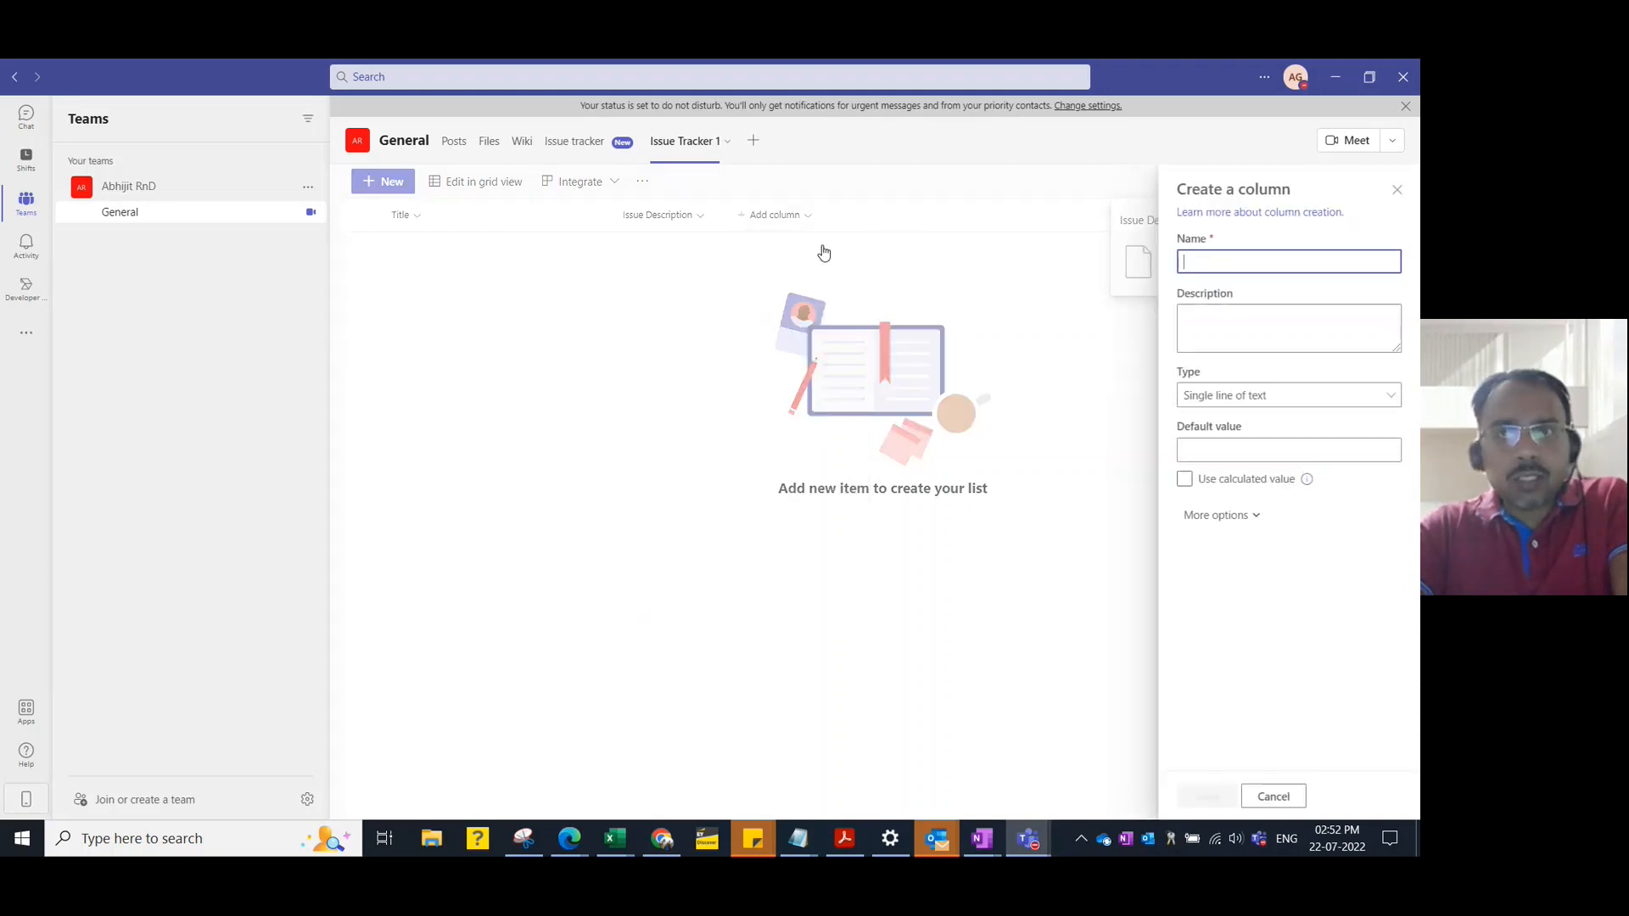
text(Report)
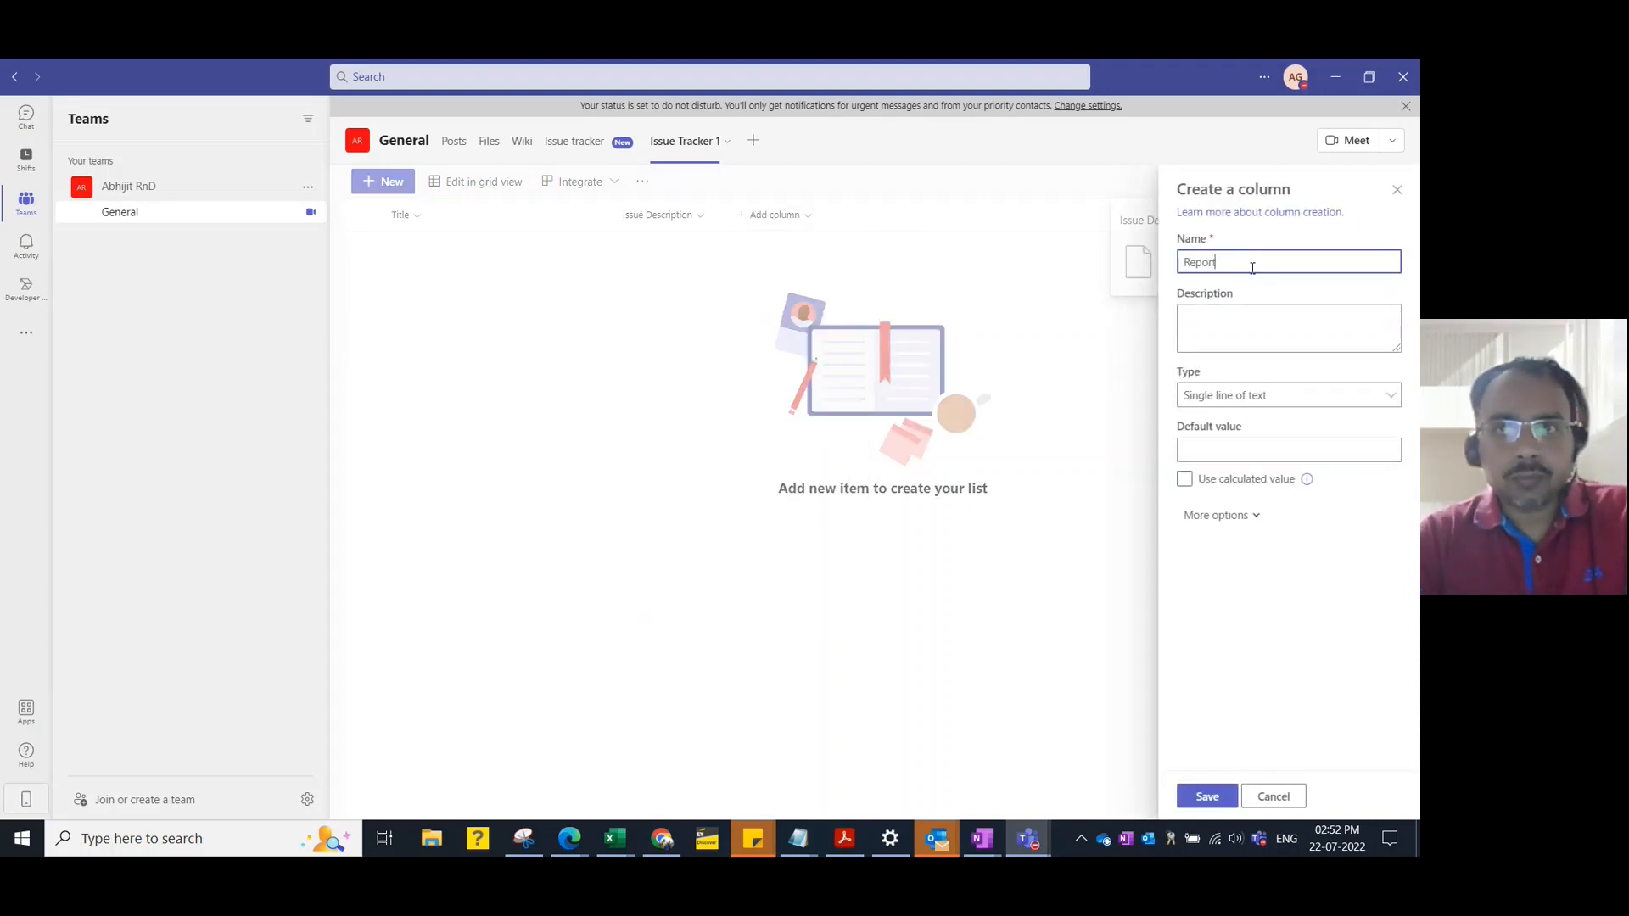
text(ed by)
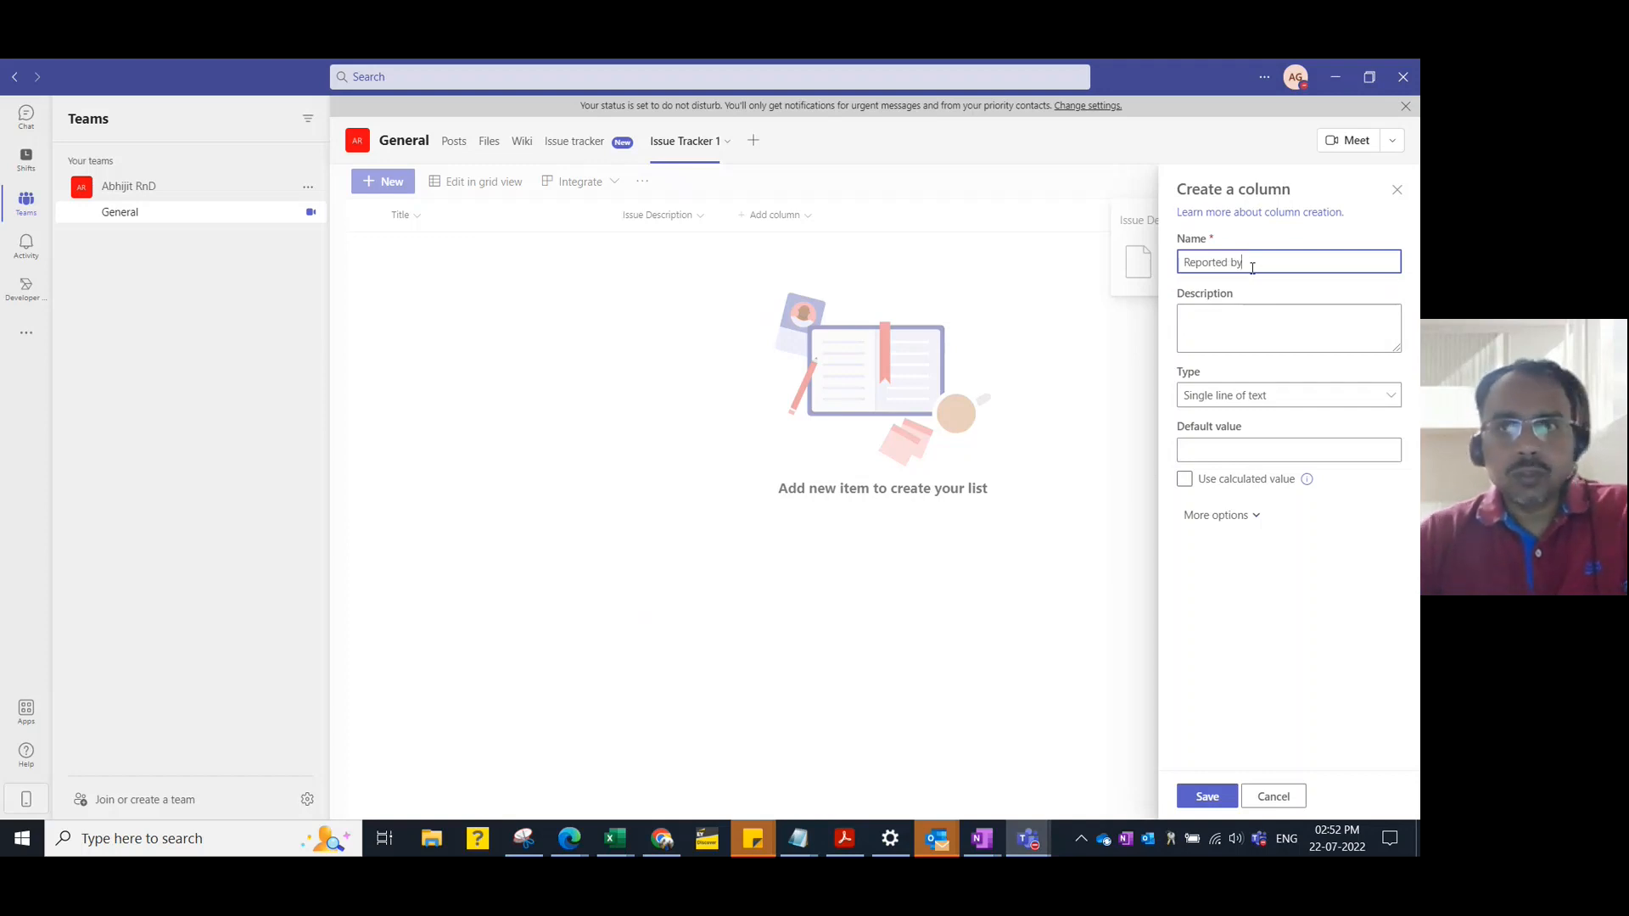
click(1261, 395)
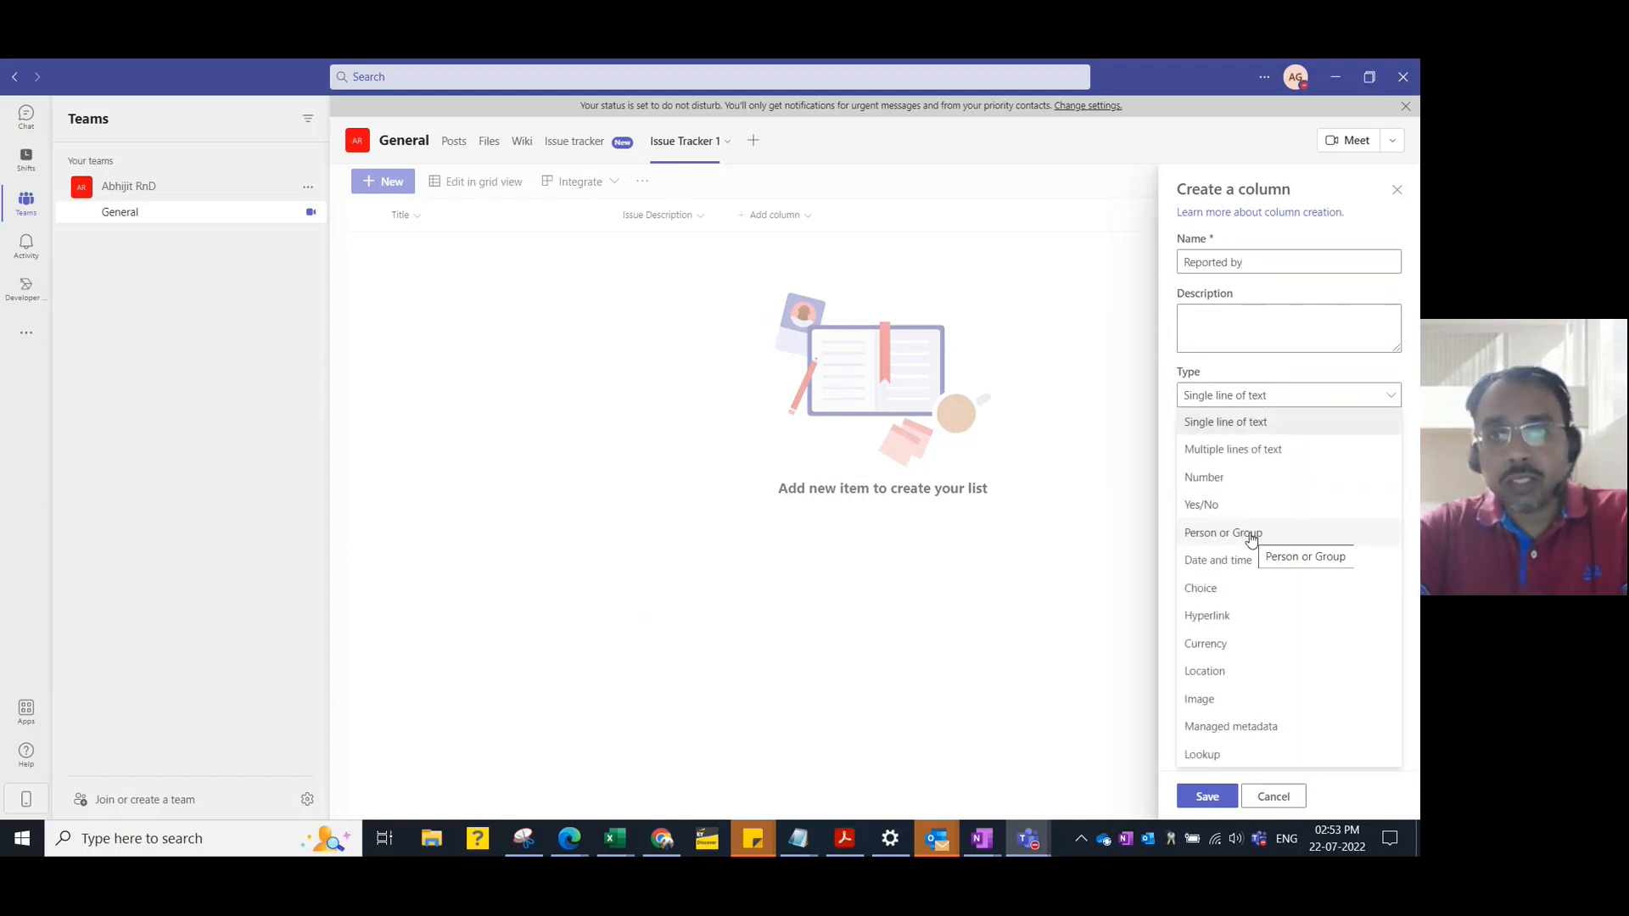
click(1250, 535)
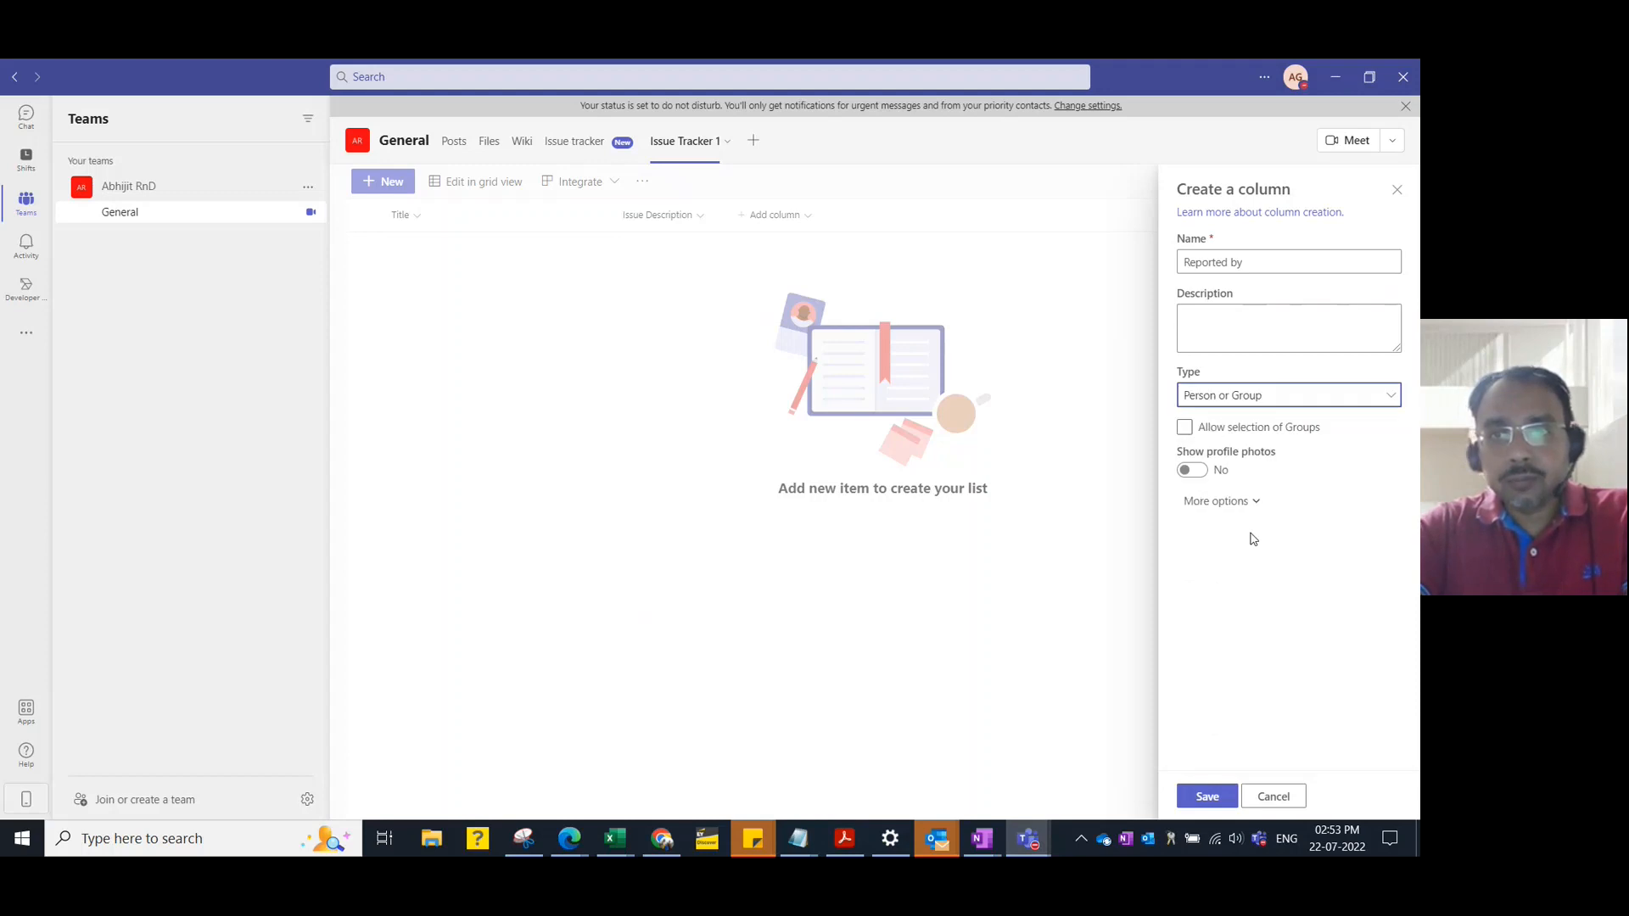
click(1196, 472)
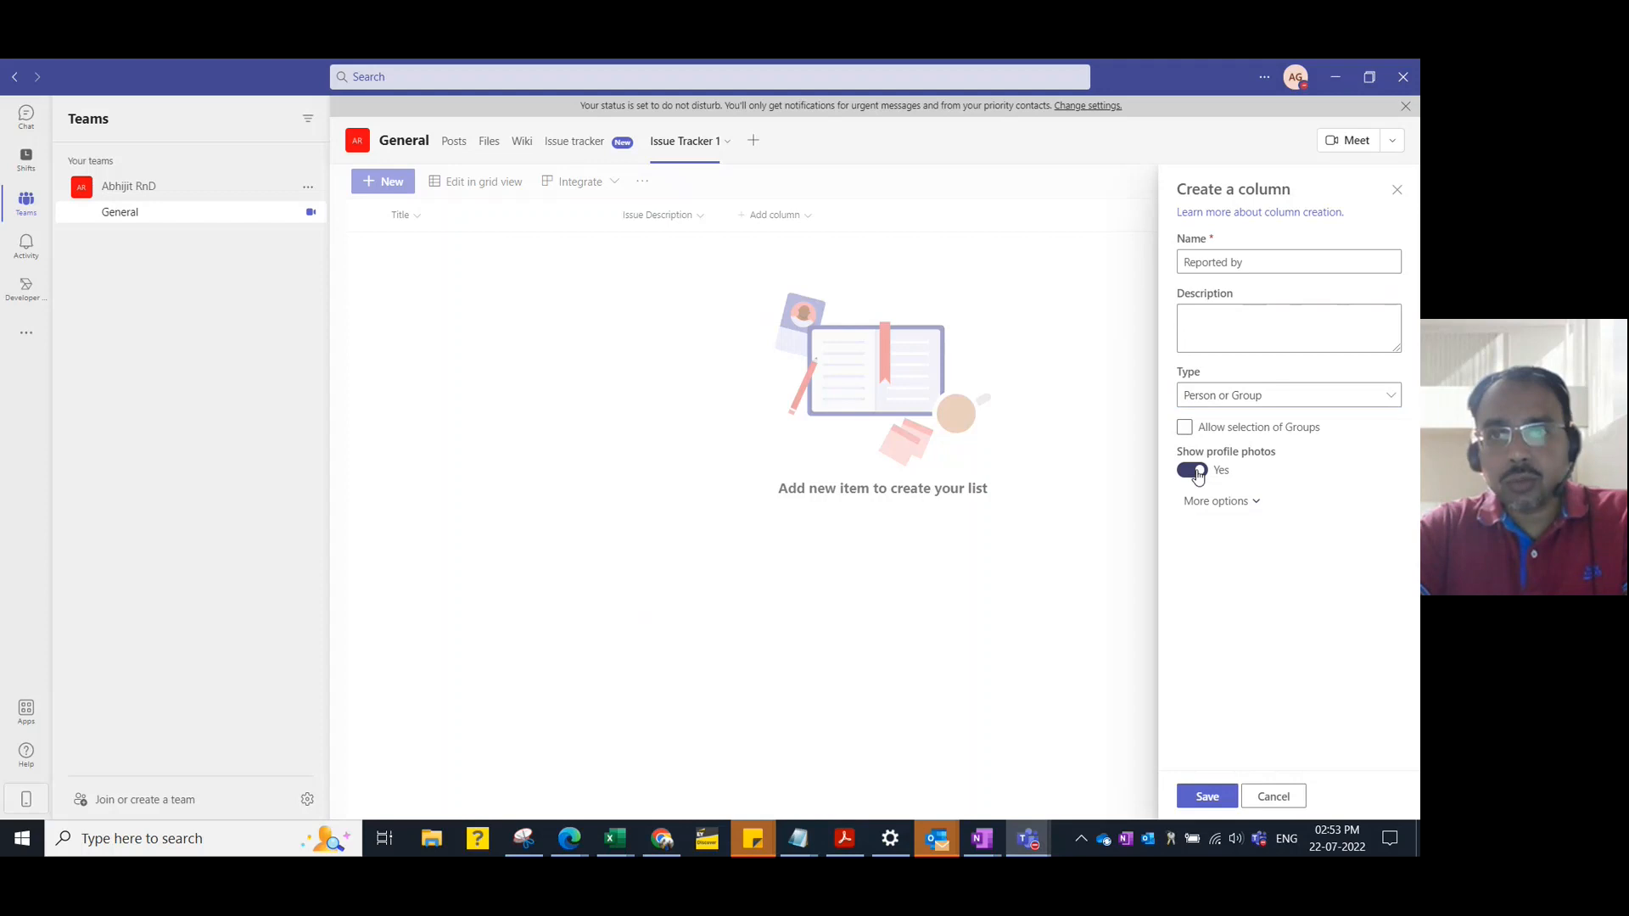
click(1216, 504)
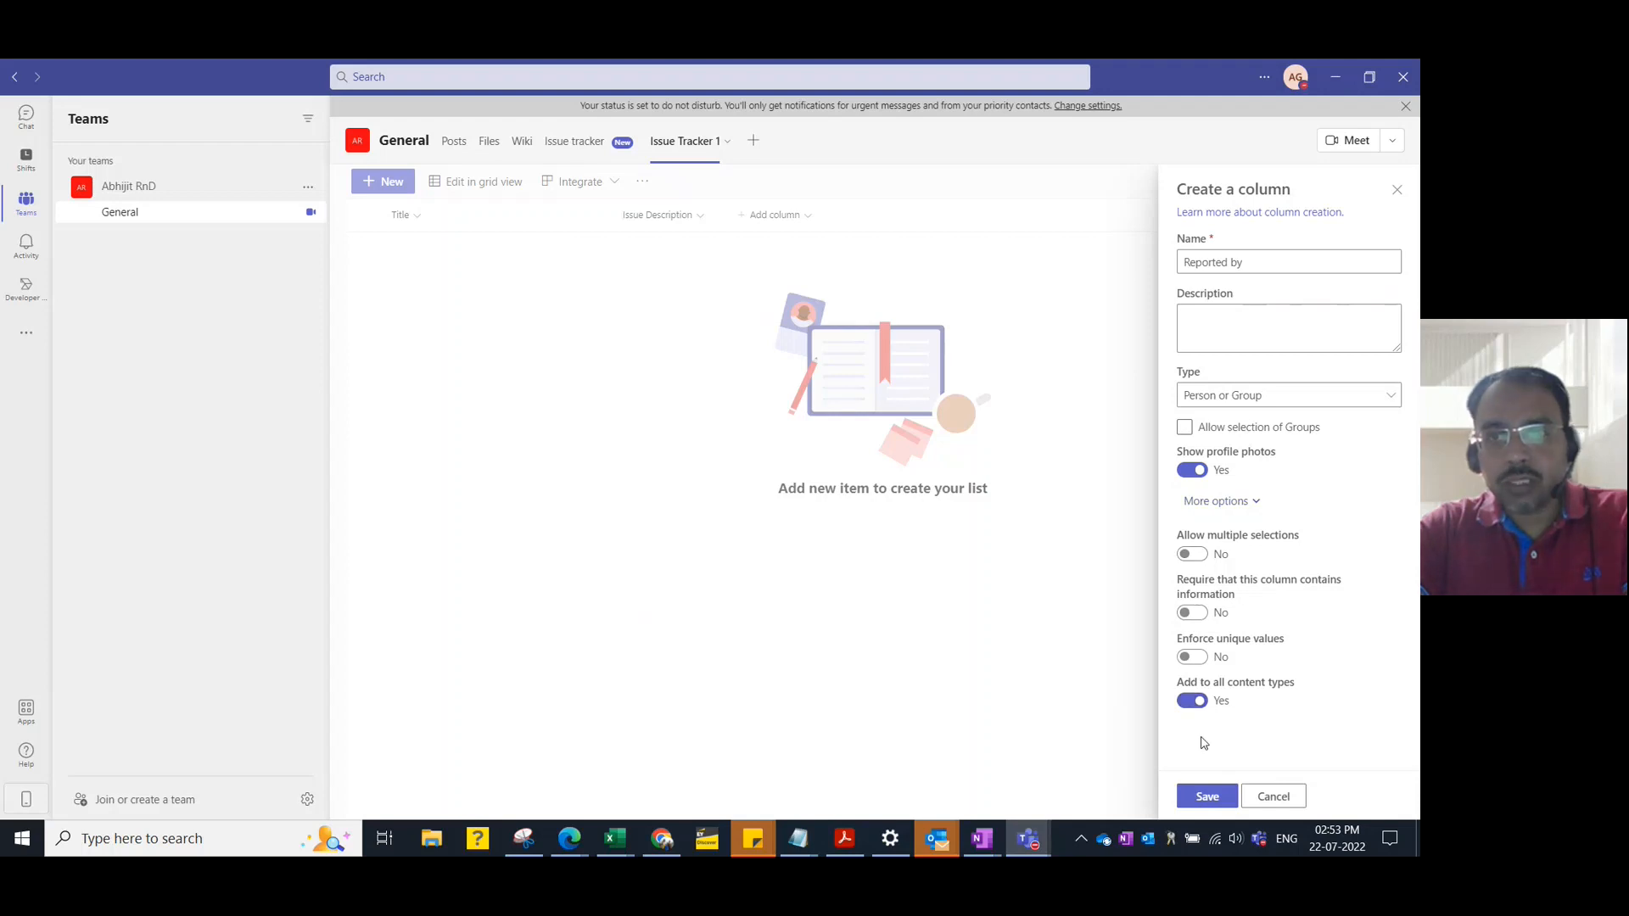
click(1207, 795)
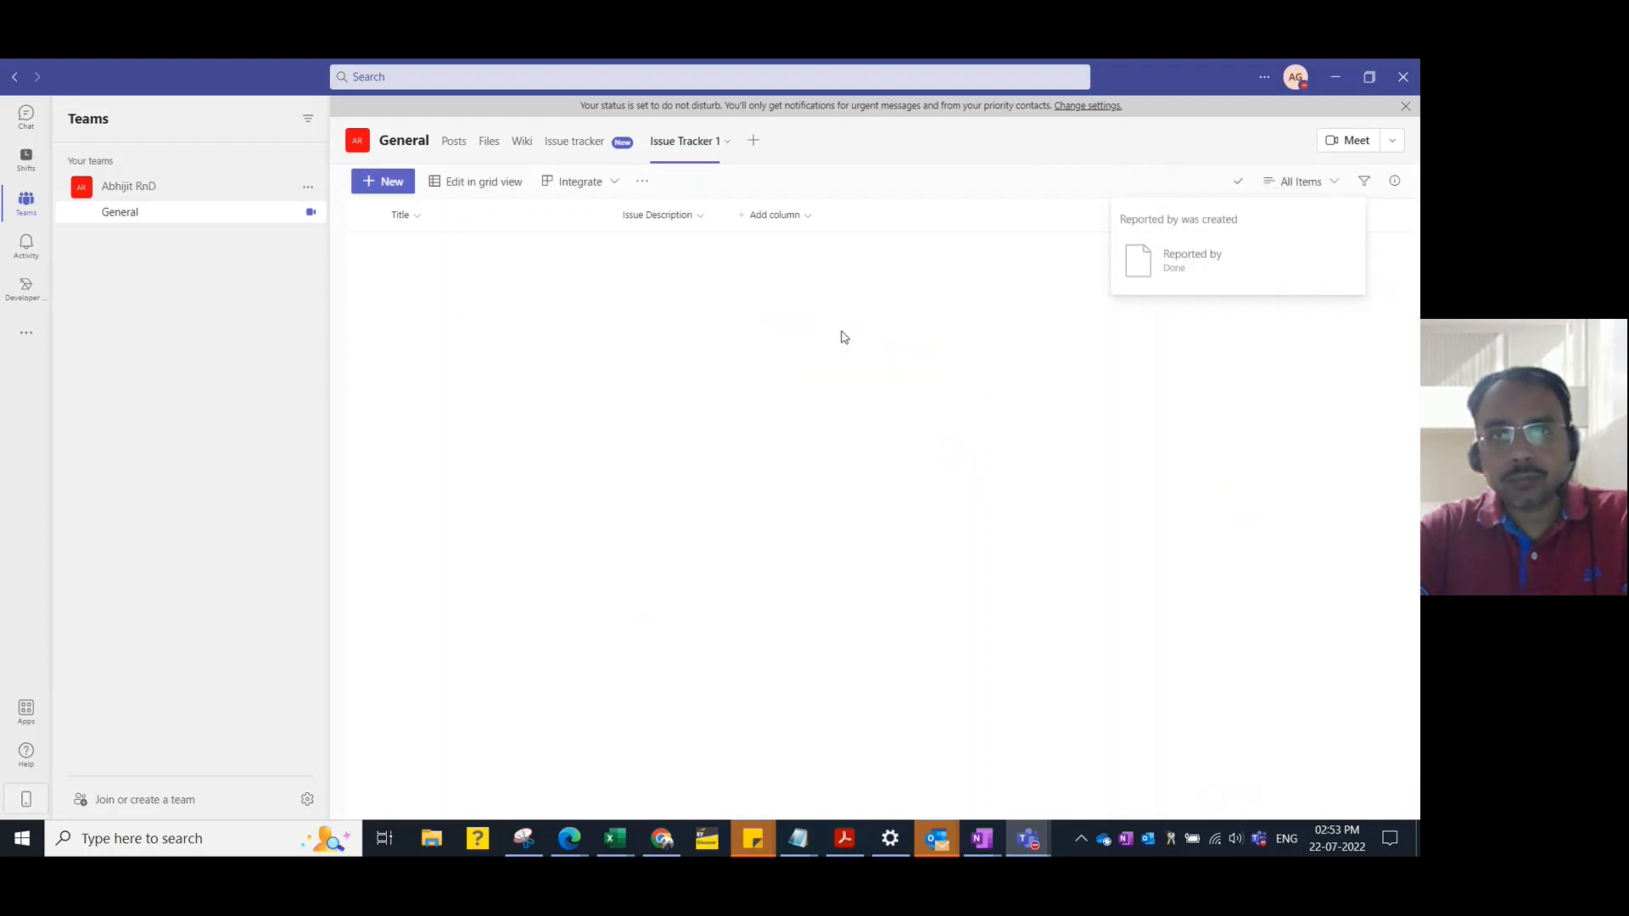
Add a Date and time column named Reported Date to the list, with today's date as the default value
click(910, 218)
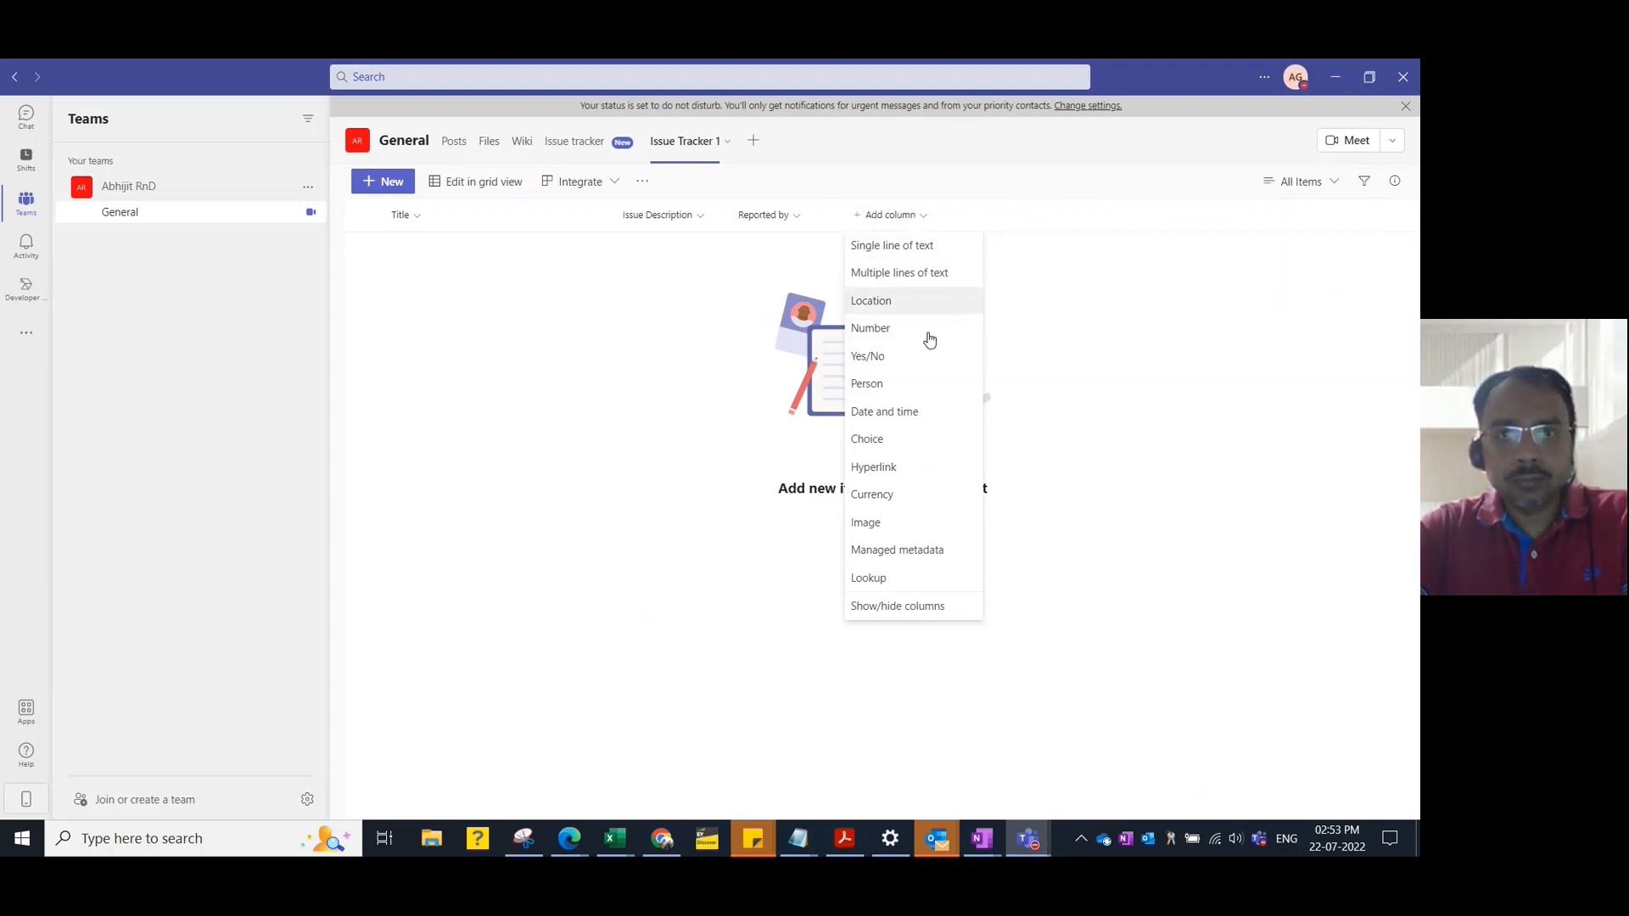
click(903, 412)
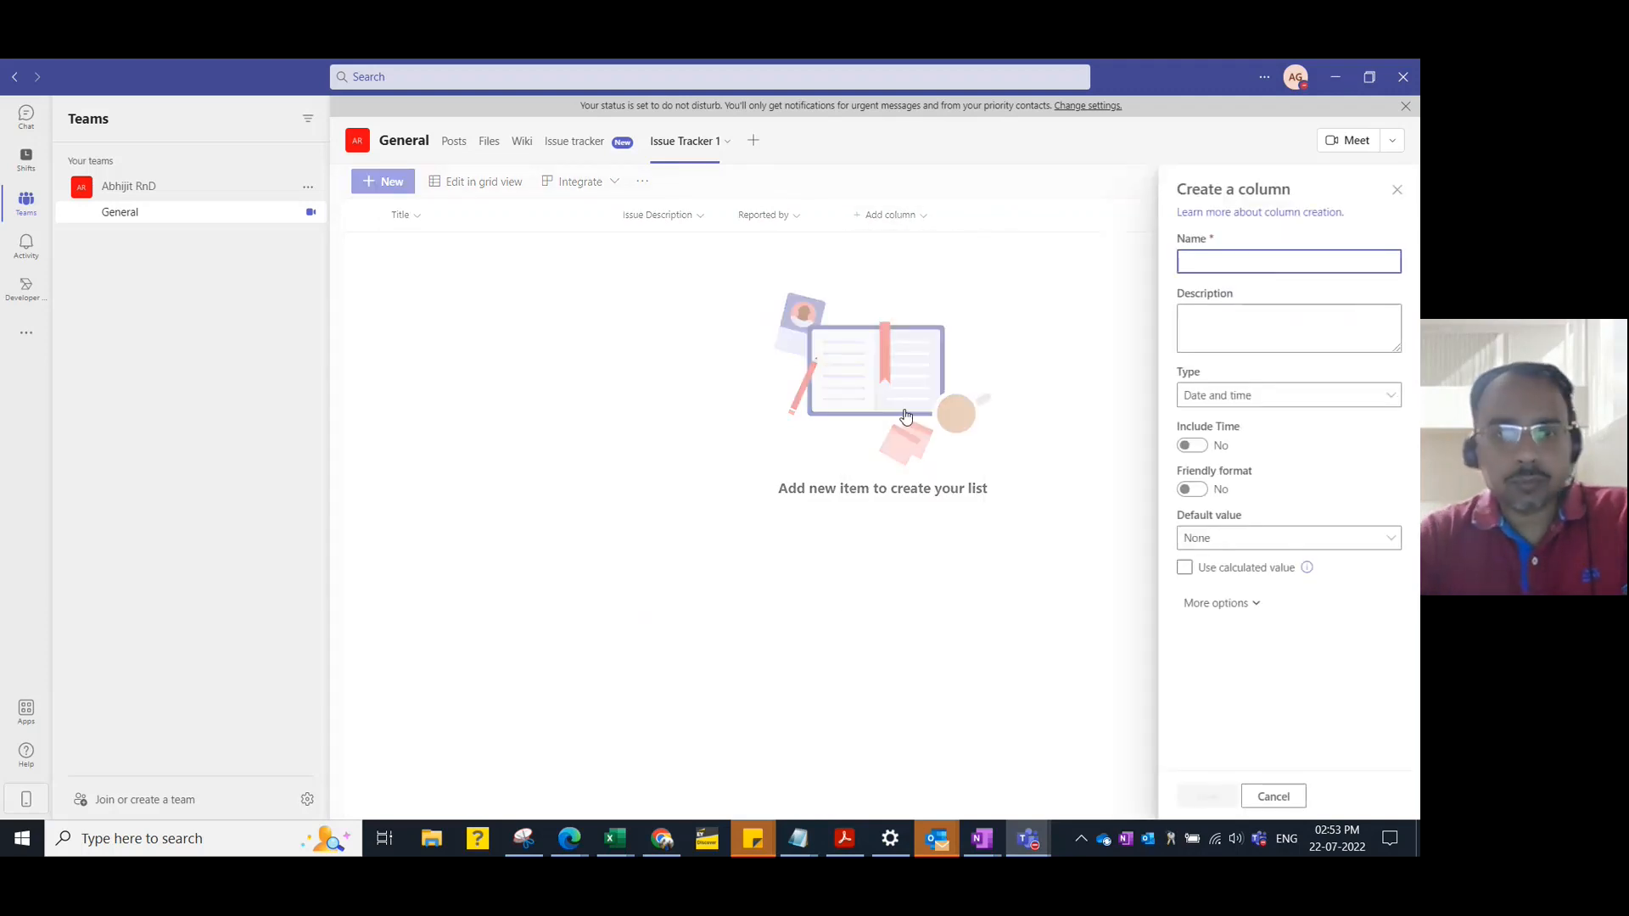
text(Reporte)
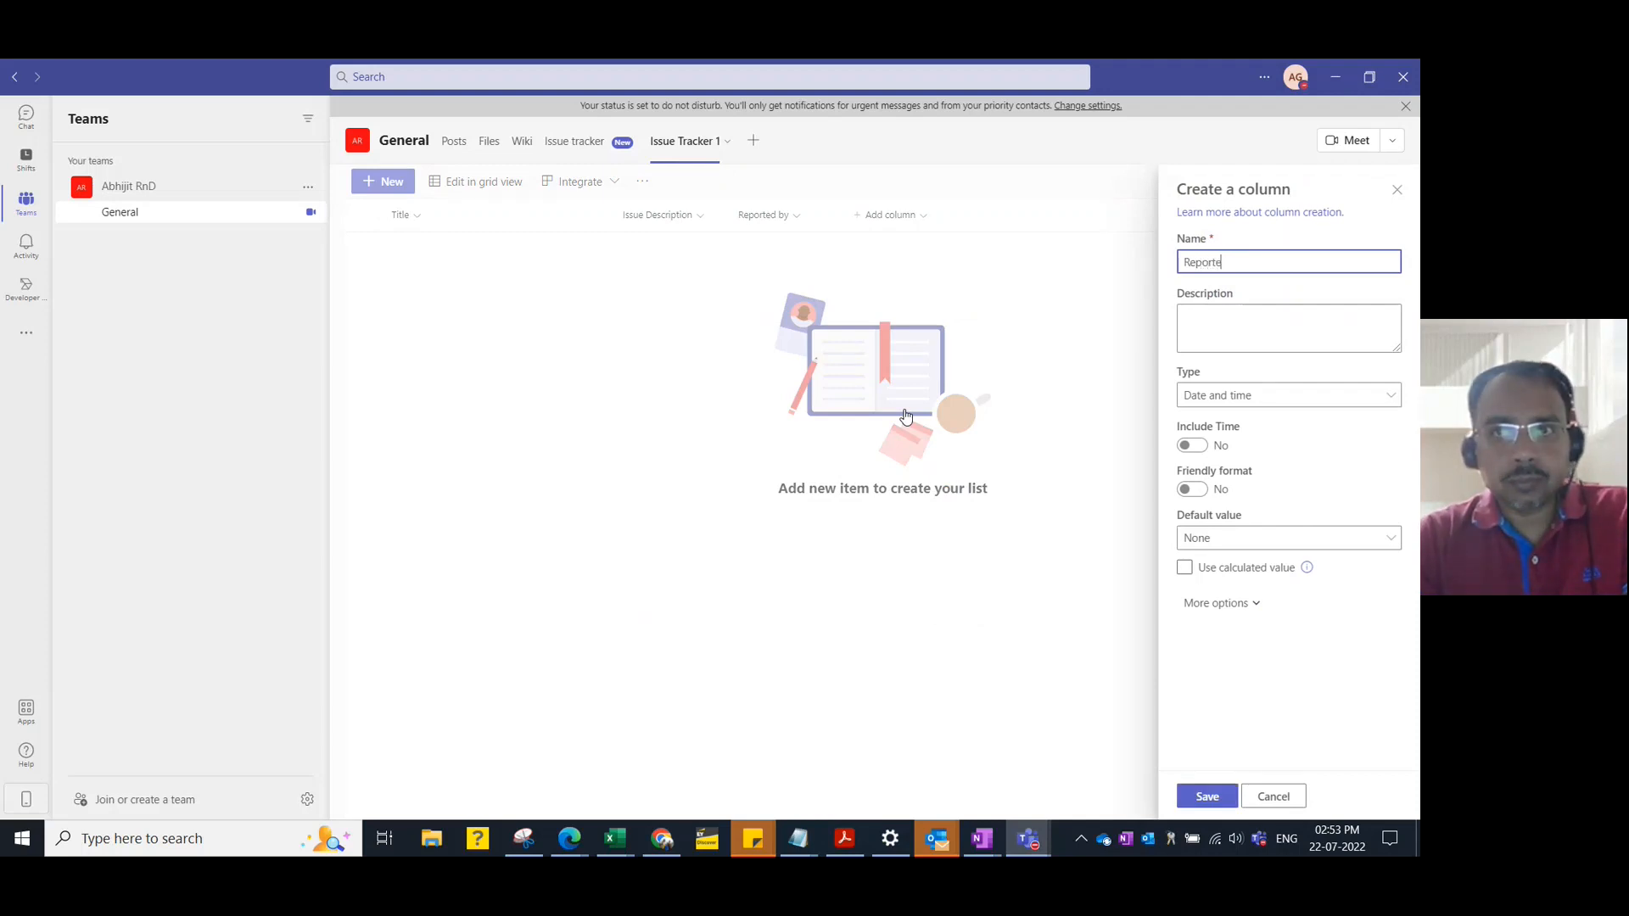
text(d)
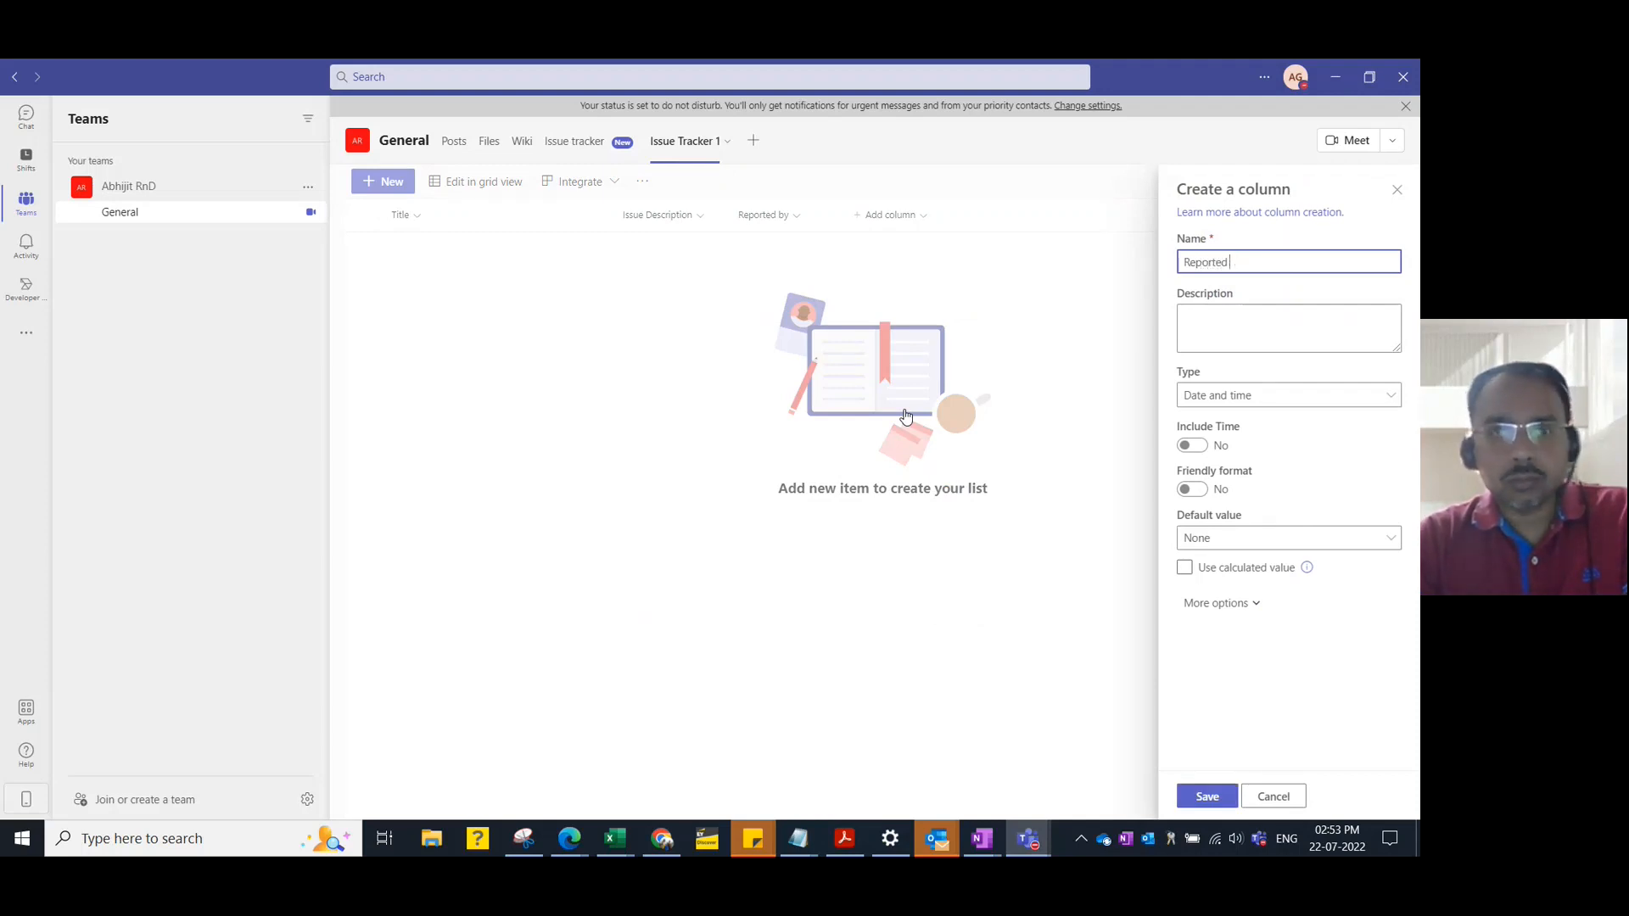
text( onDate)
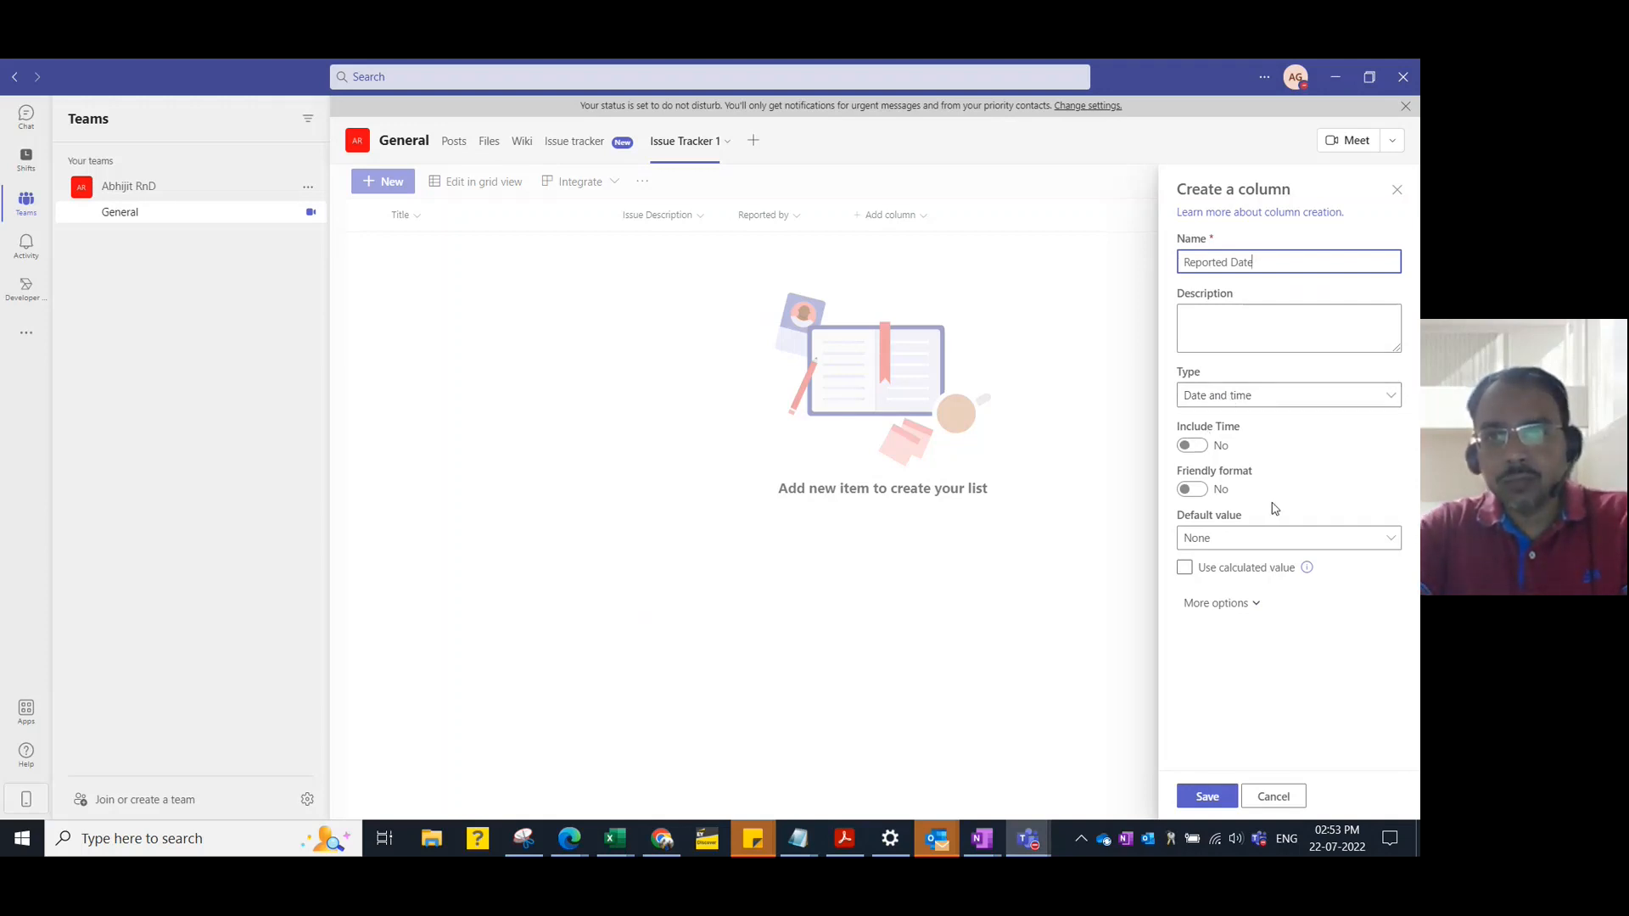
click(1227, 542)
click(1232, 593)
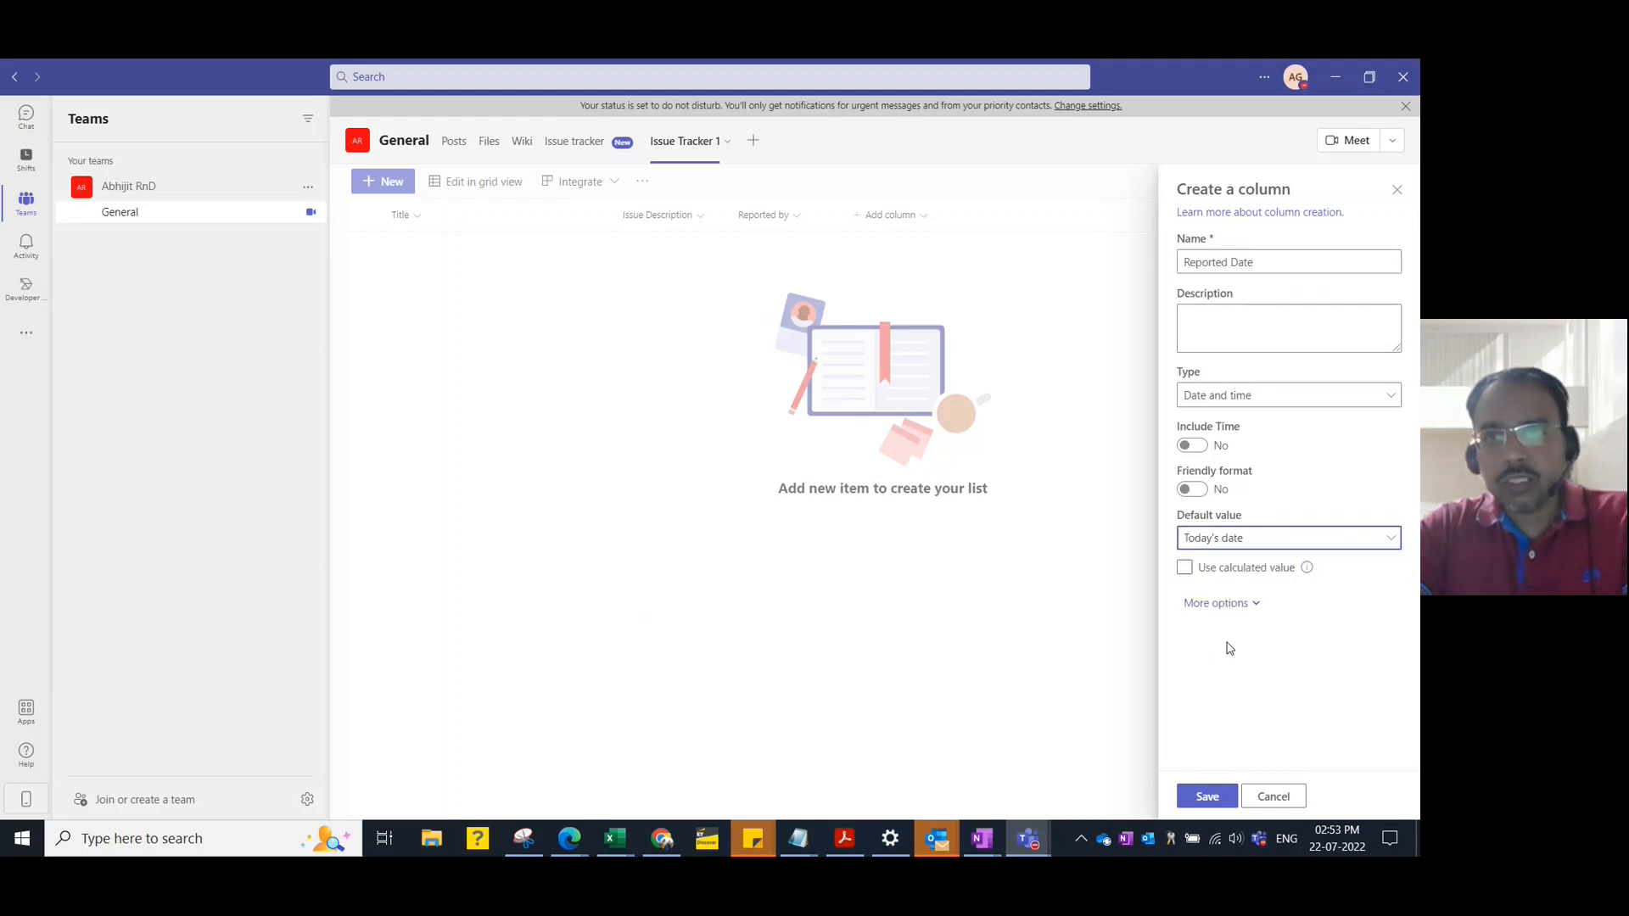
click(1210, 797)
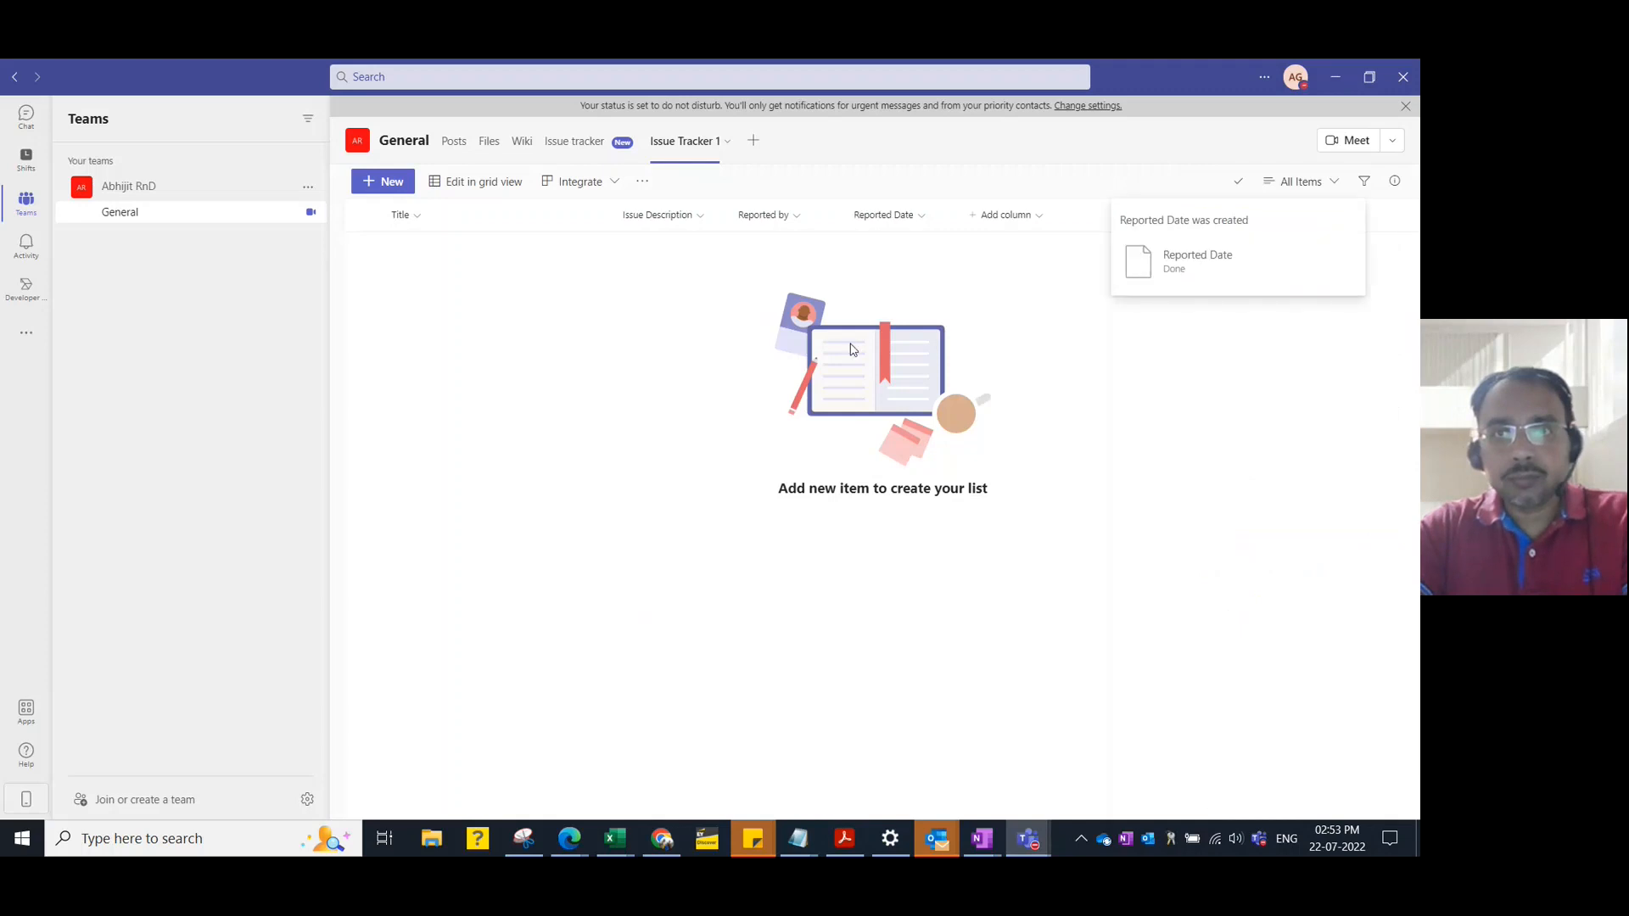
Start a Choice column in the list and name it Priority
click(1004, 217)
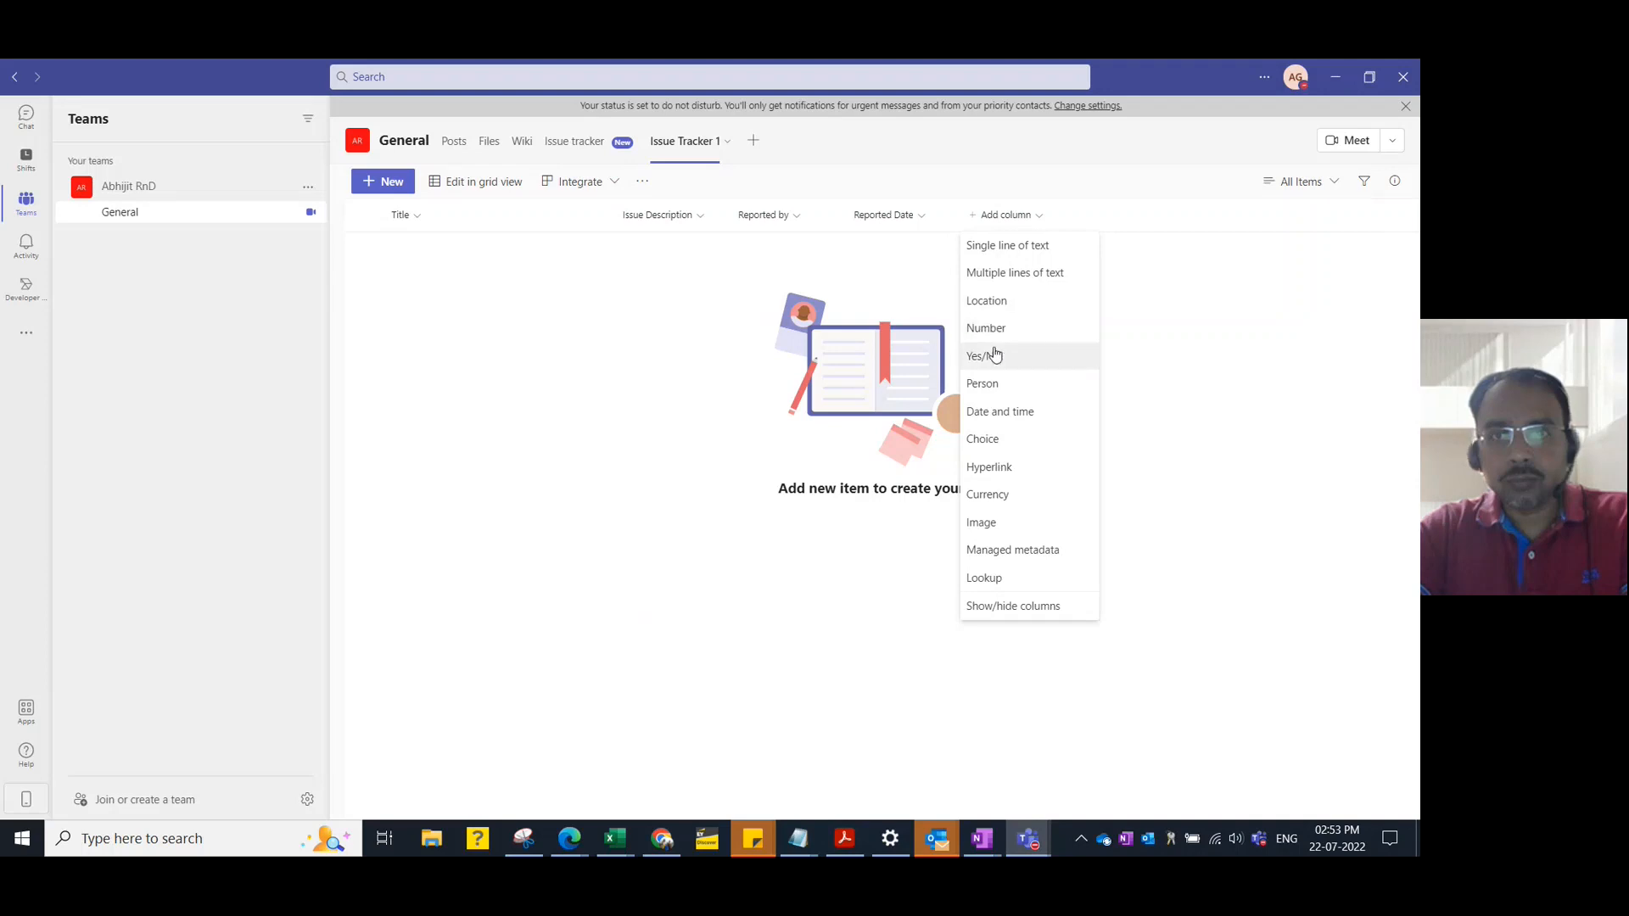
click(1004, 444)
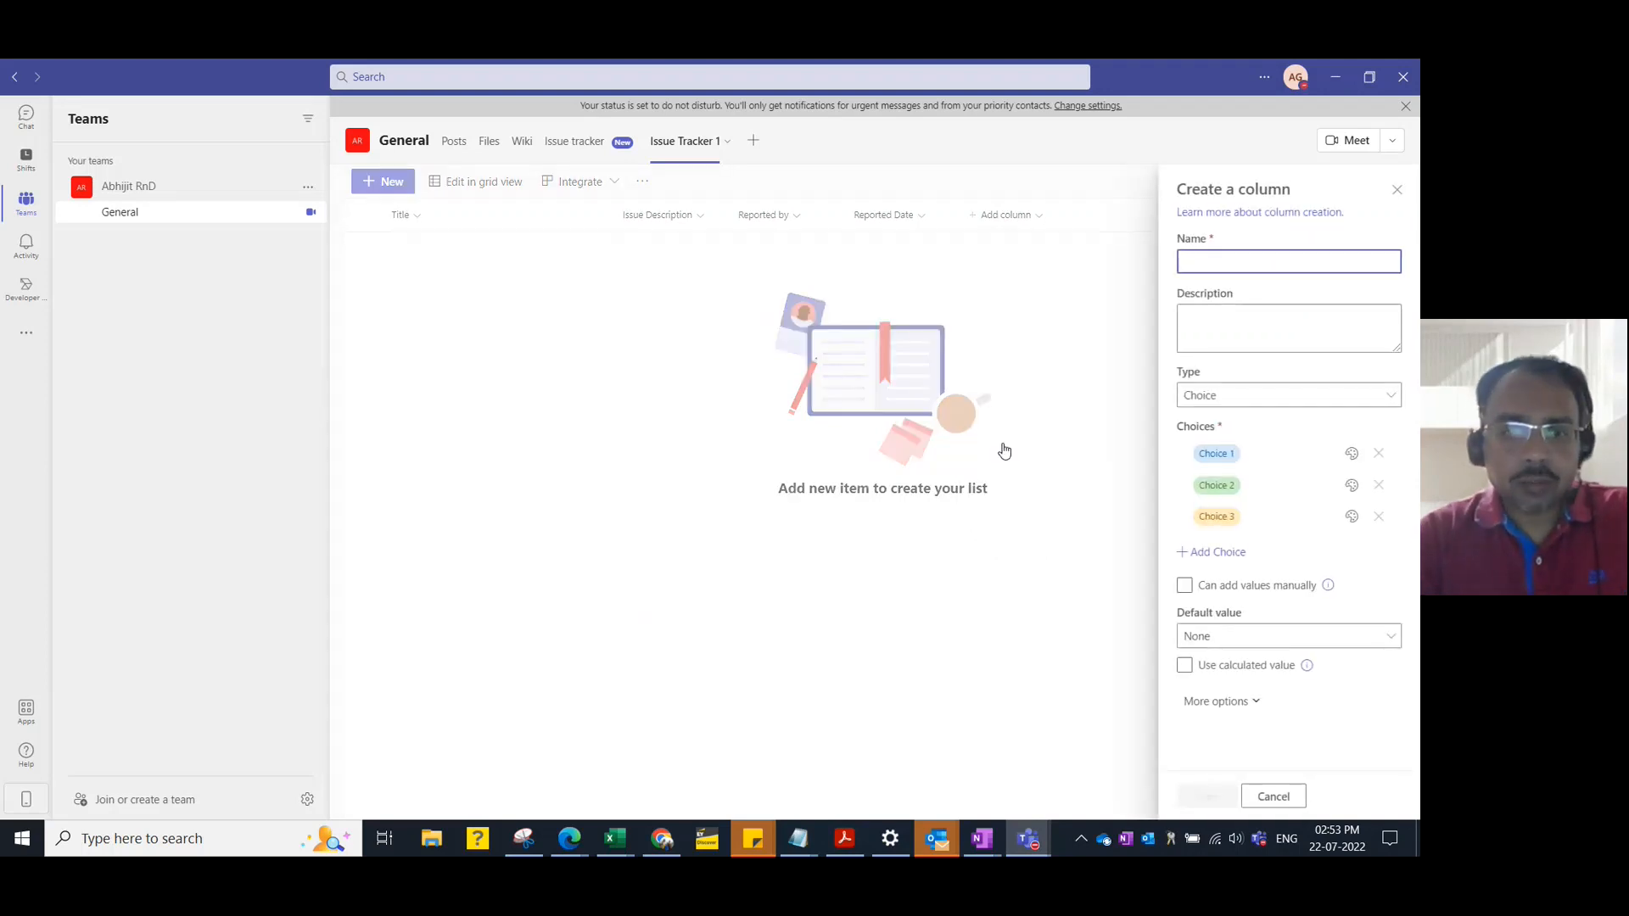
text(Priority)
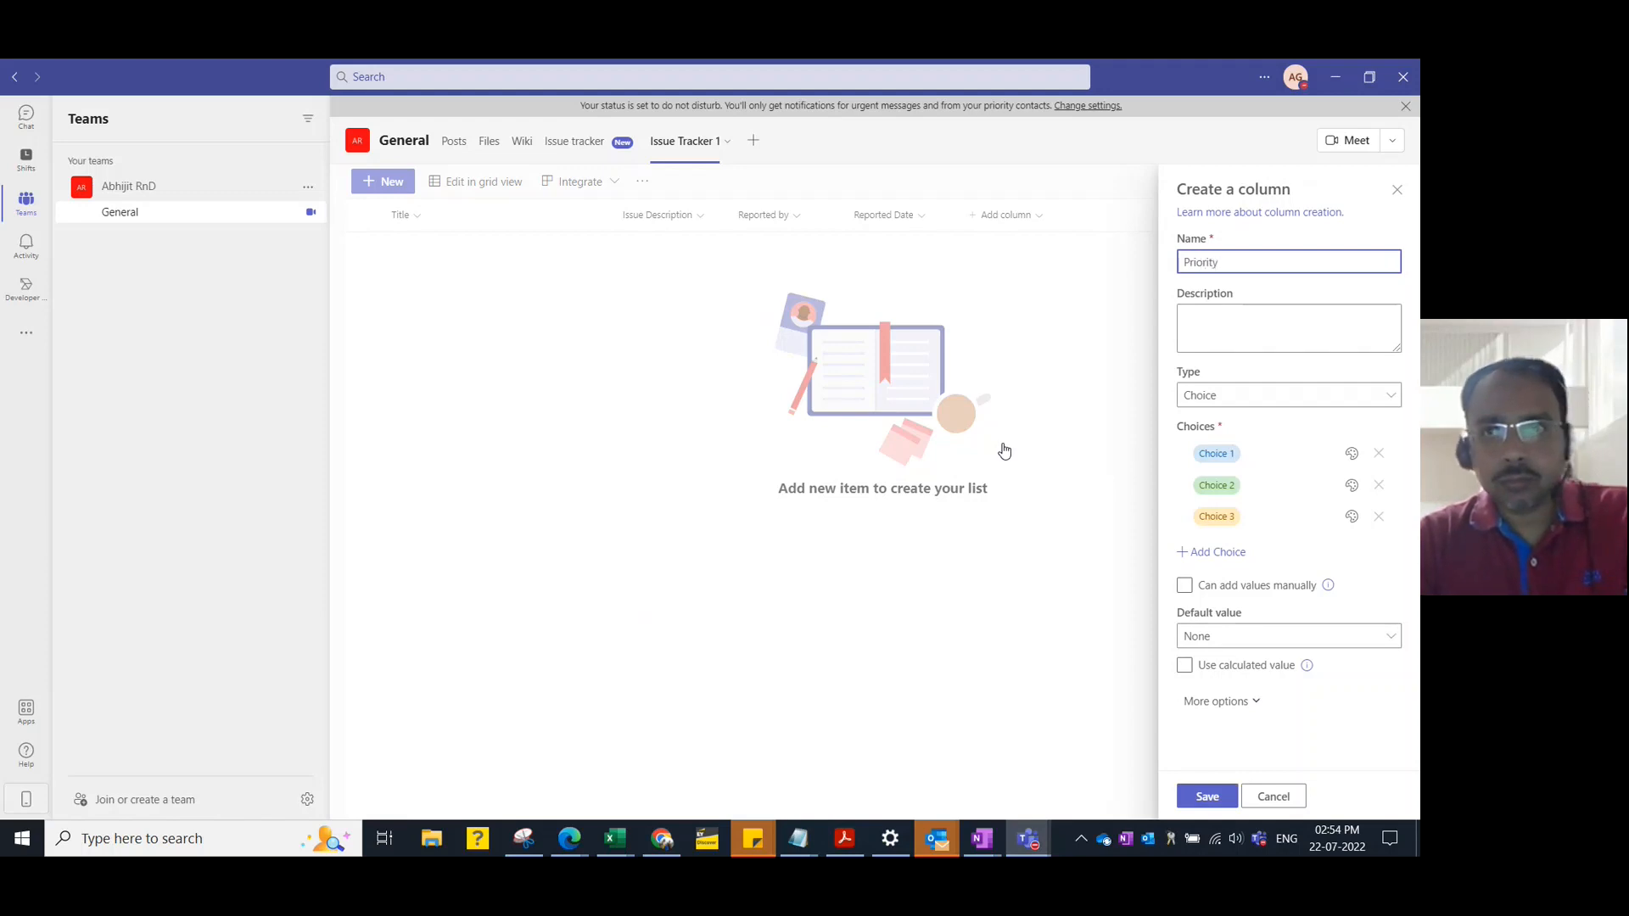
key(Tab)
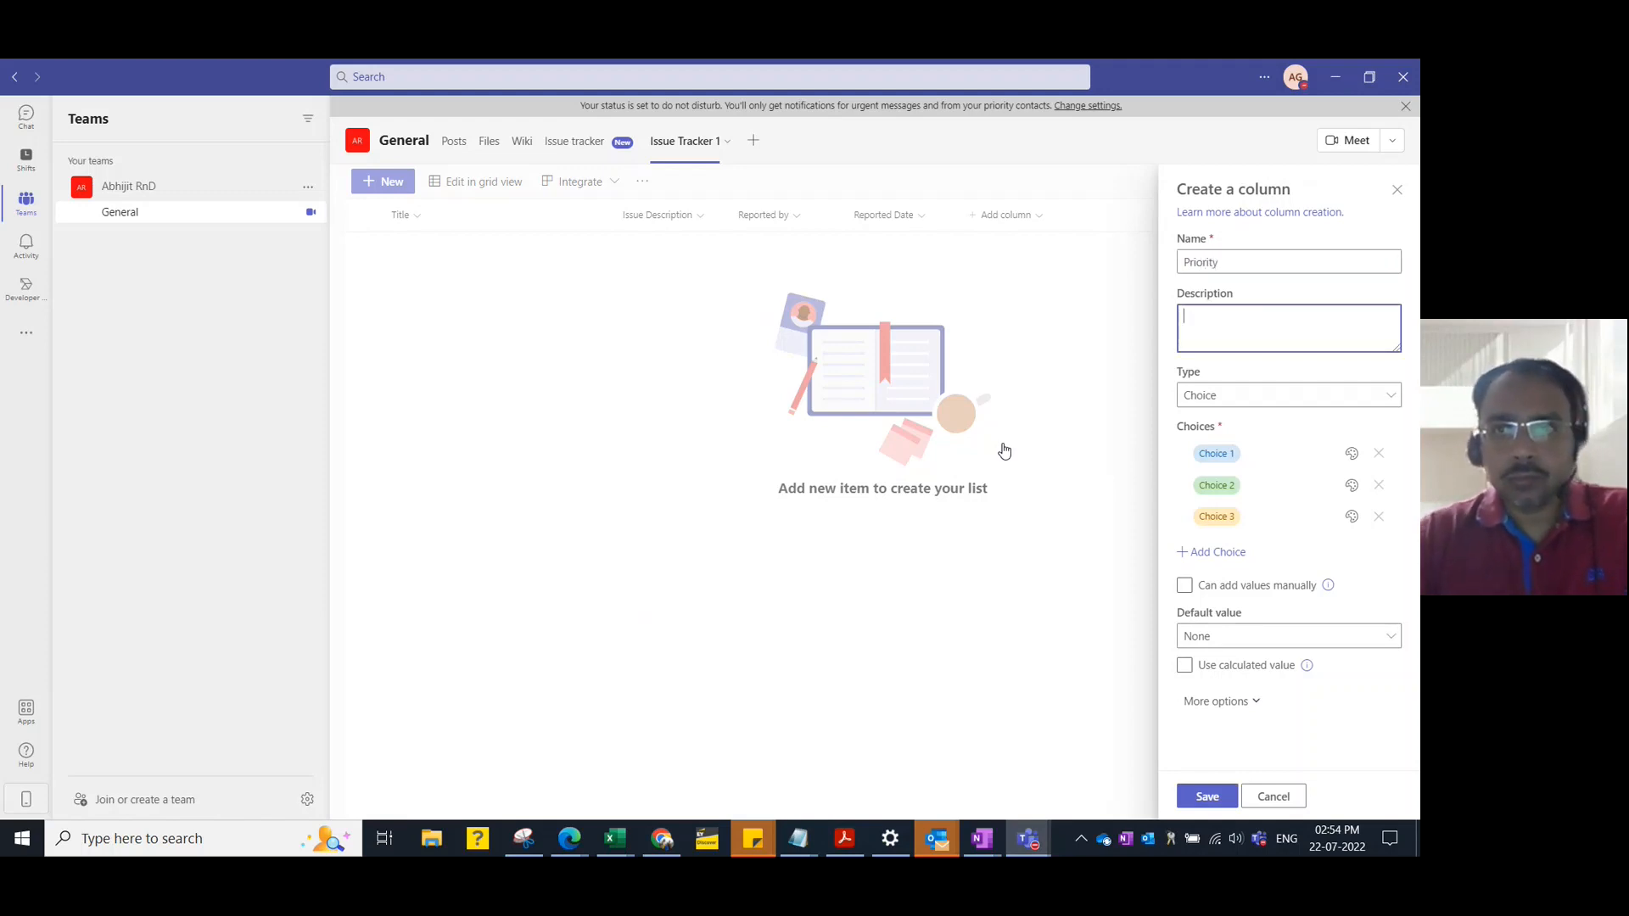
Rename the first choice of the Priority column as High and give it a red fill color
click(1224, 455)
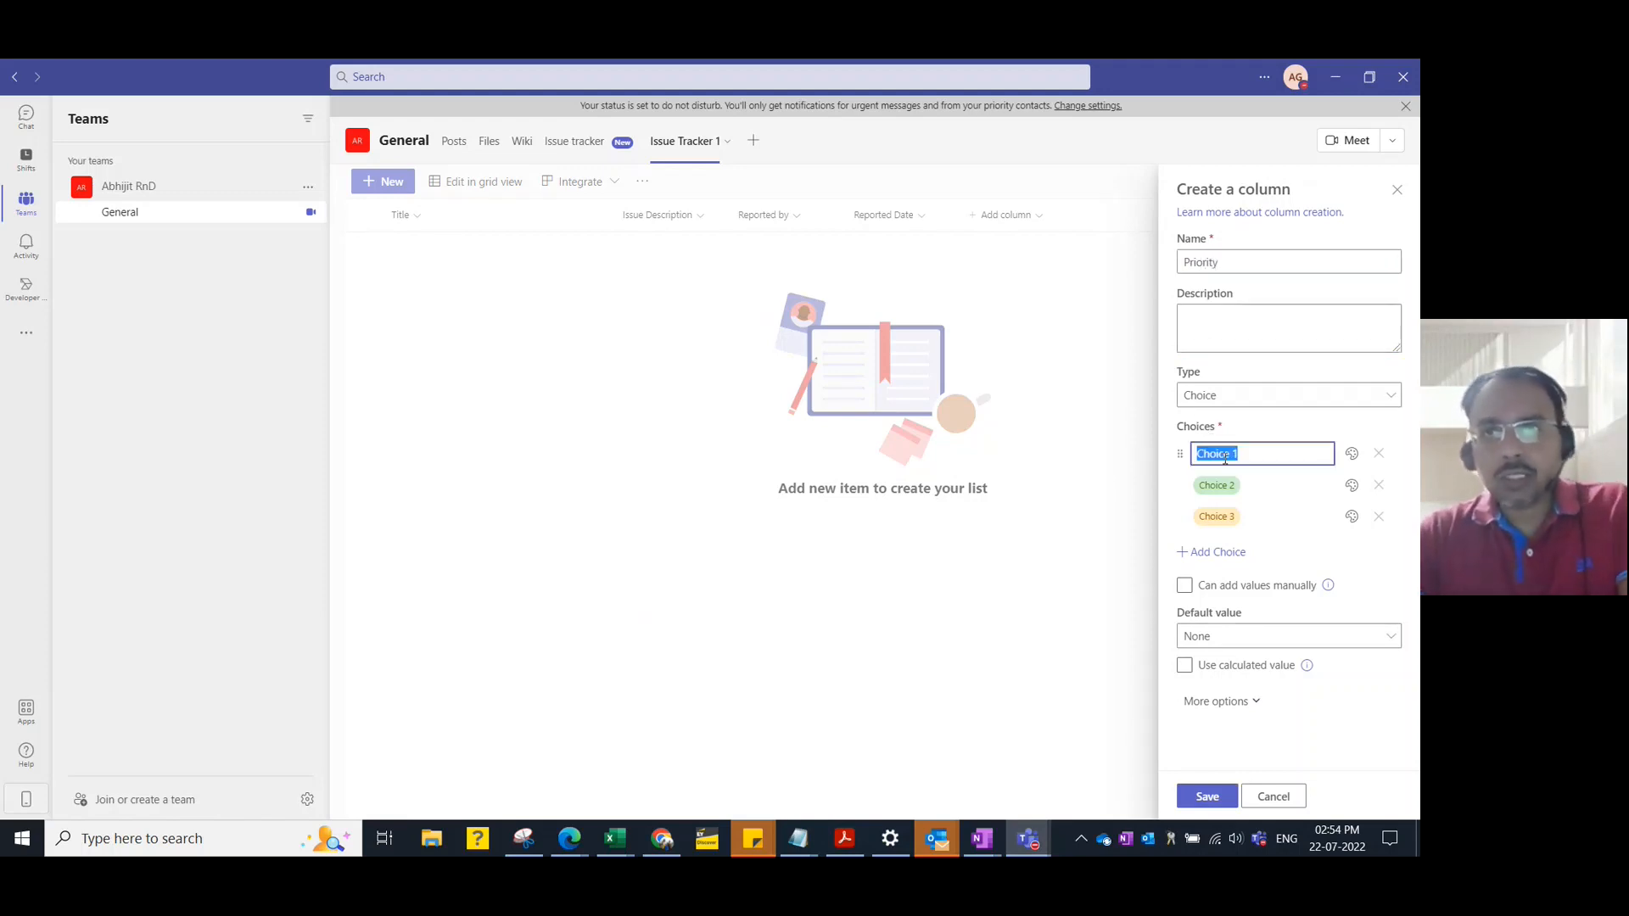
text(Hi)
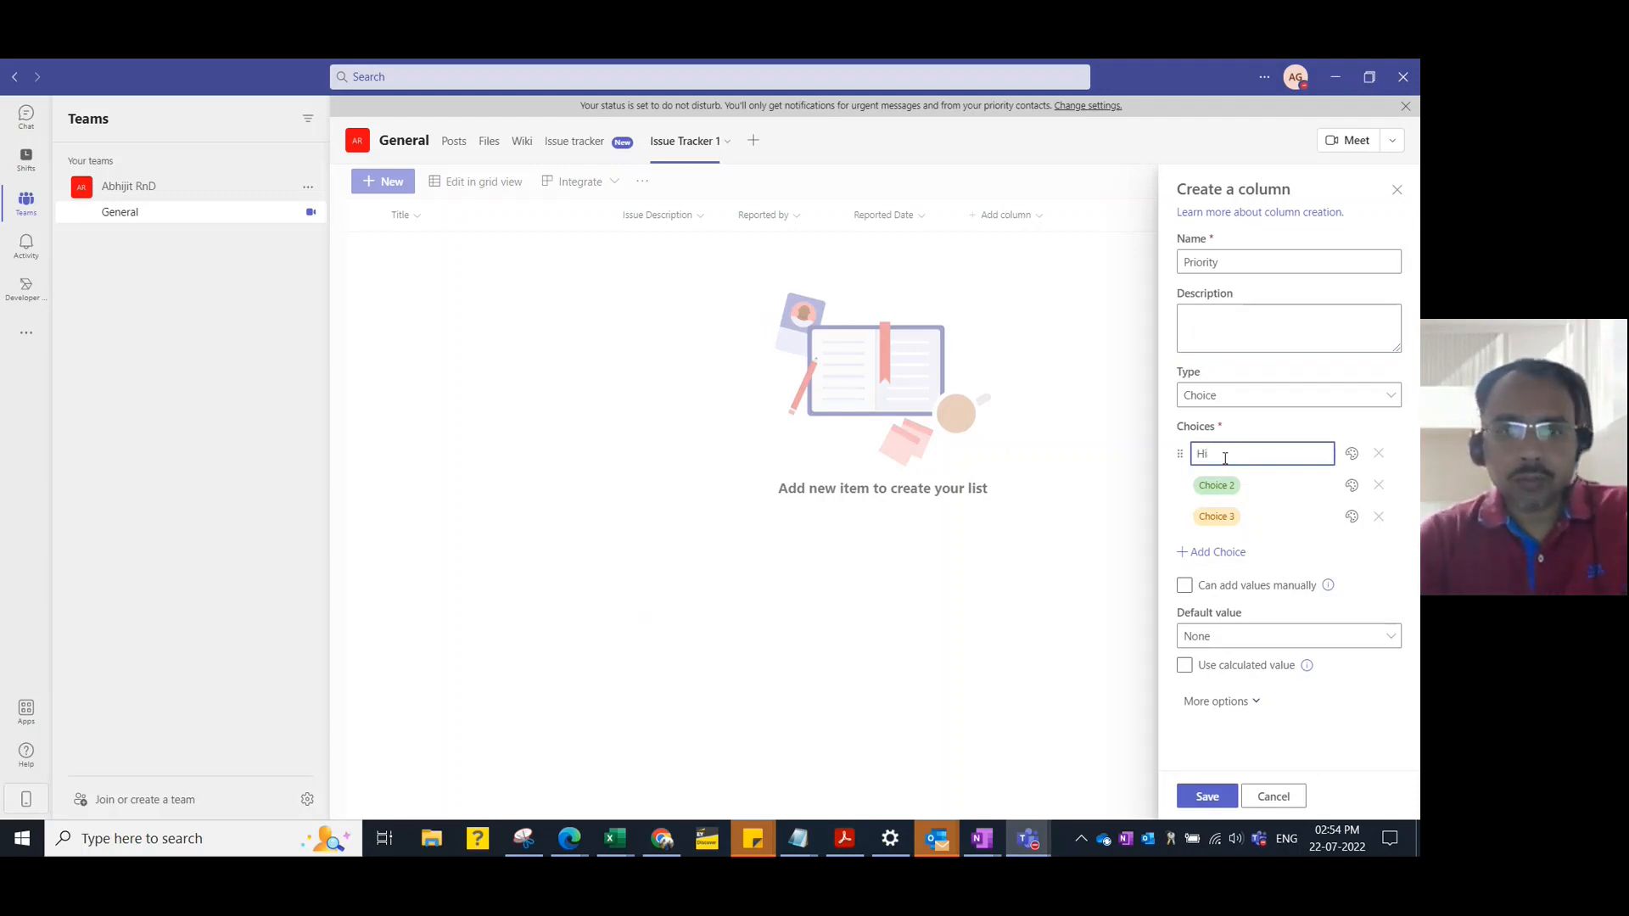
text(gh)
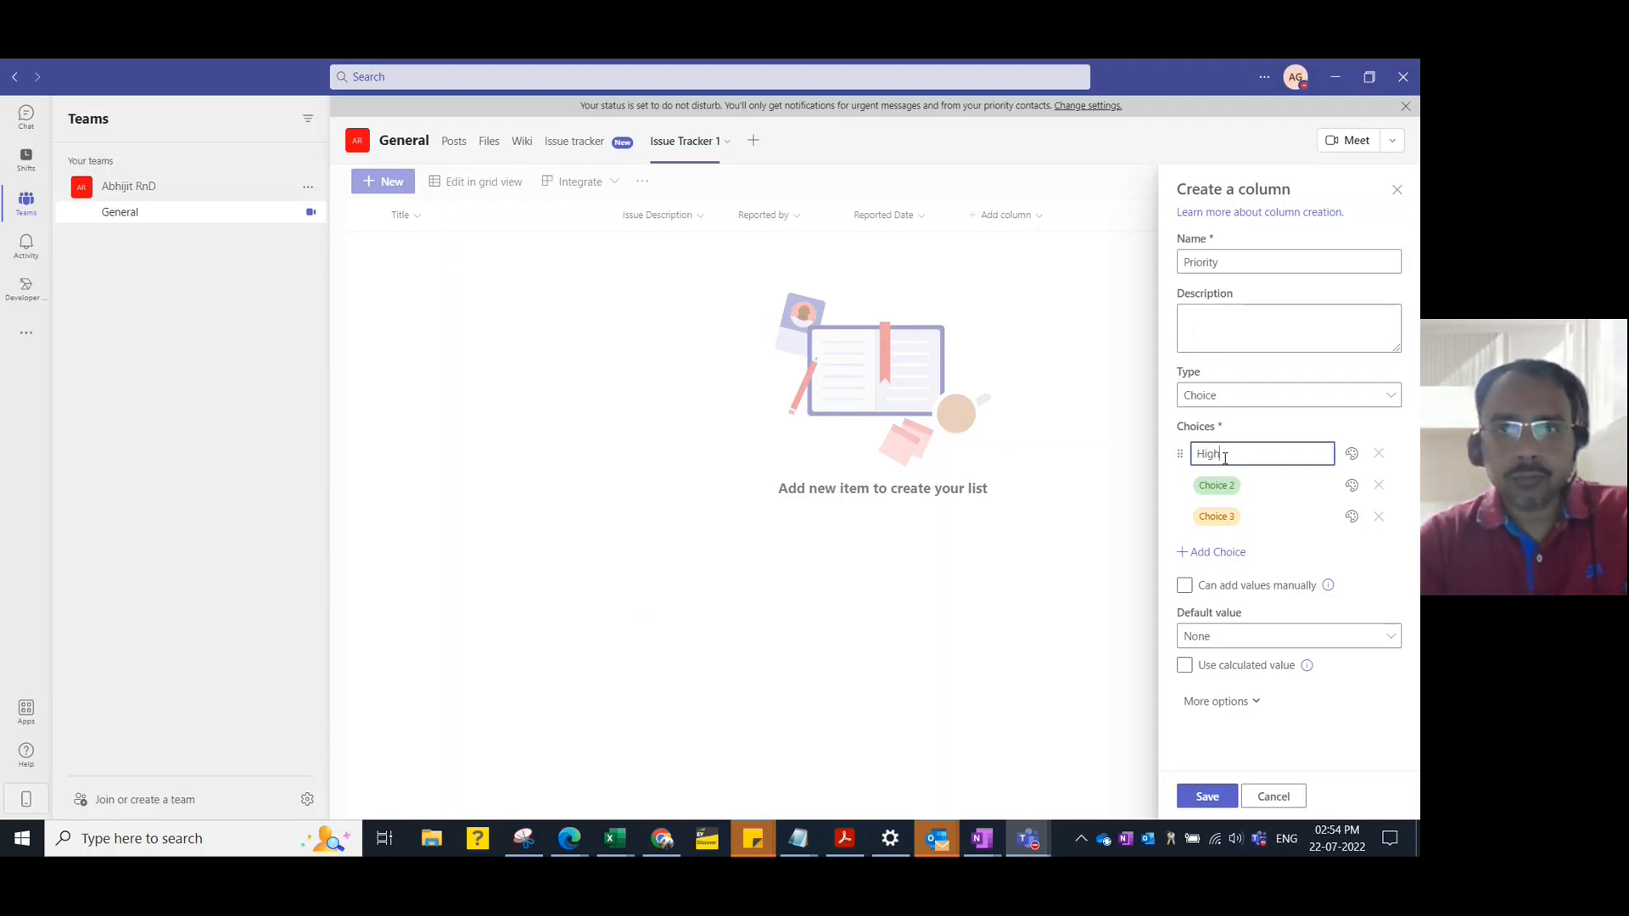
click(1352, 454)
click(1228, 543)
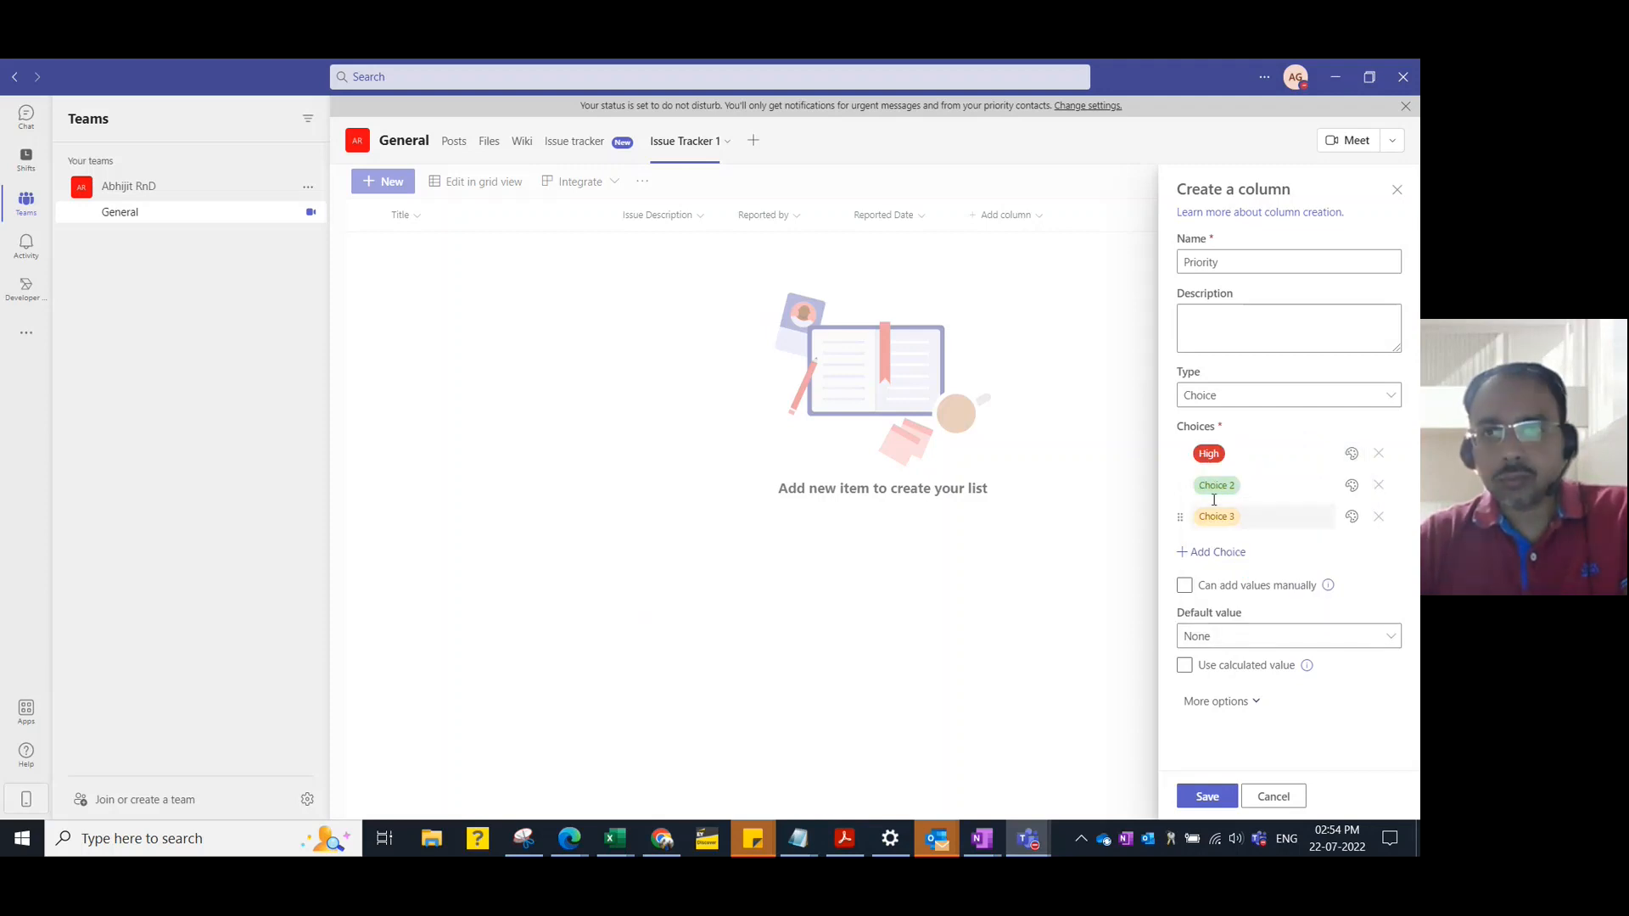
Rename the second choice as Medium and give it a light yellow fill color
click(1222, 487)
text(Me)
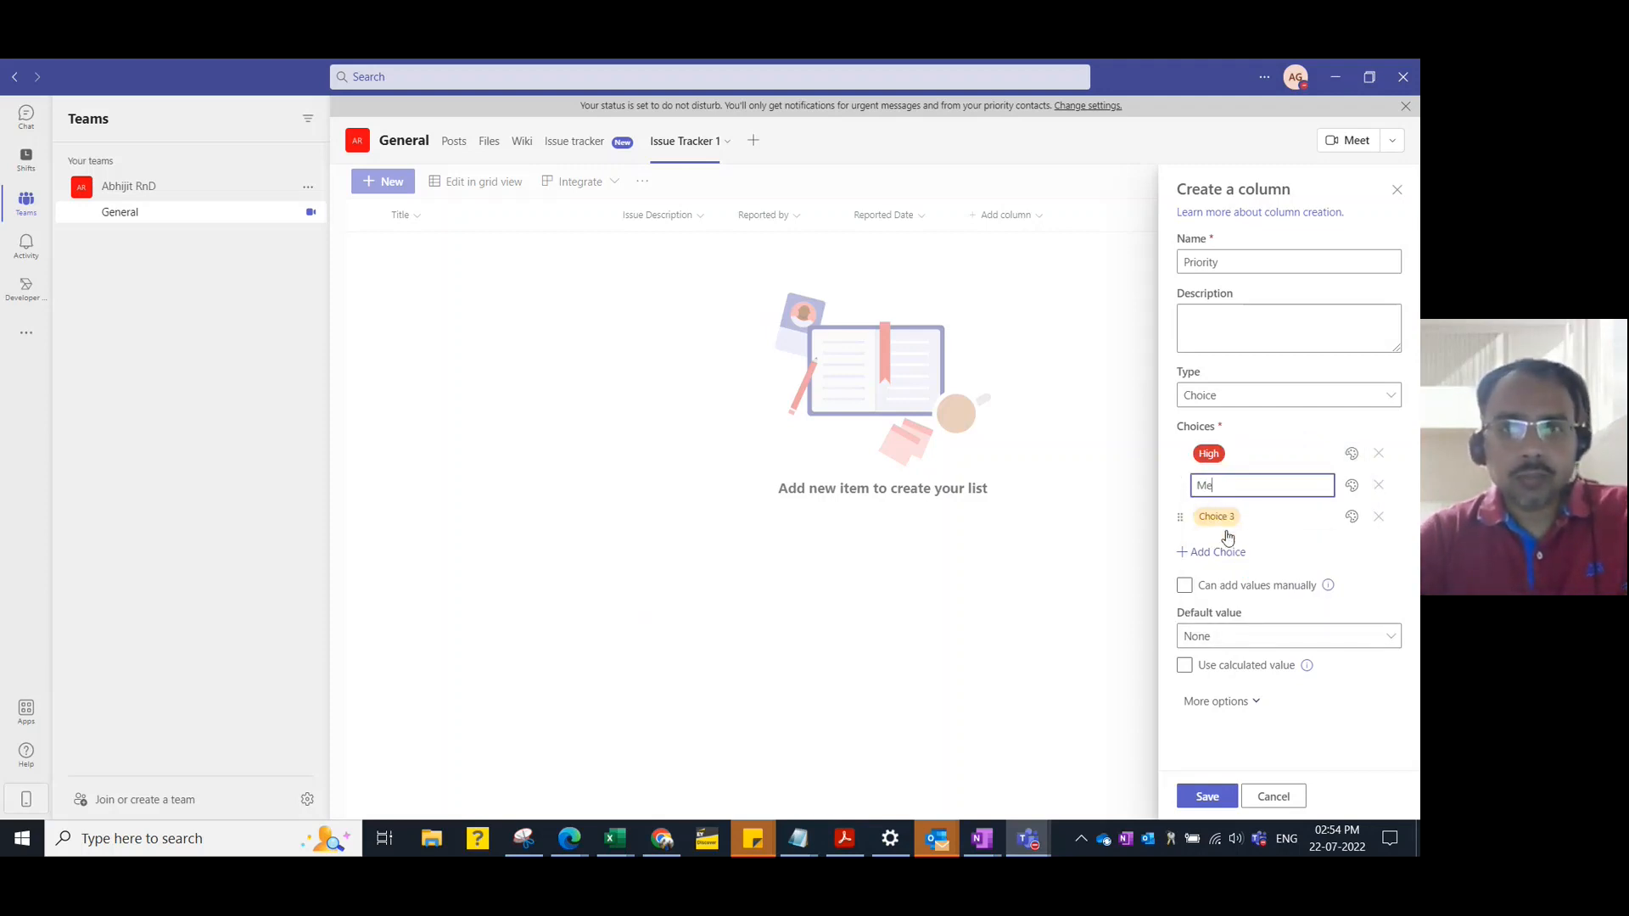
text(dium)
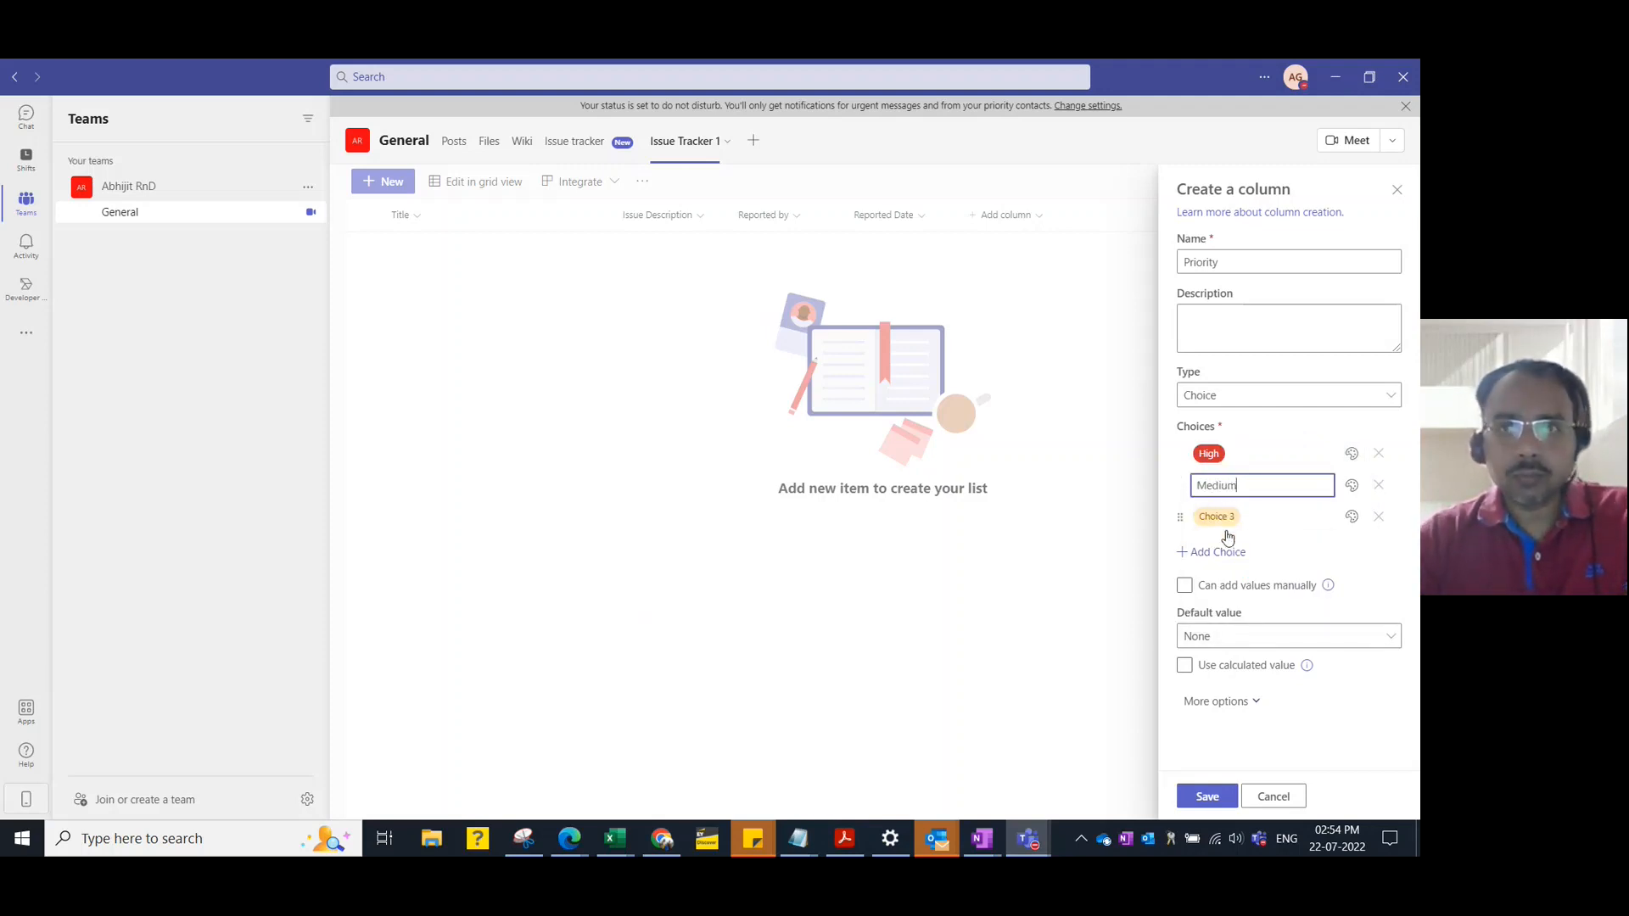
key(Return)
double_click(1230, 487)
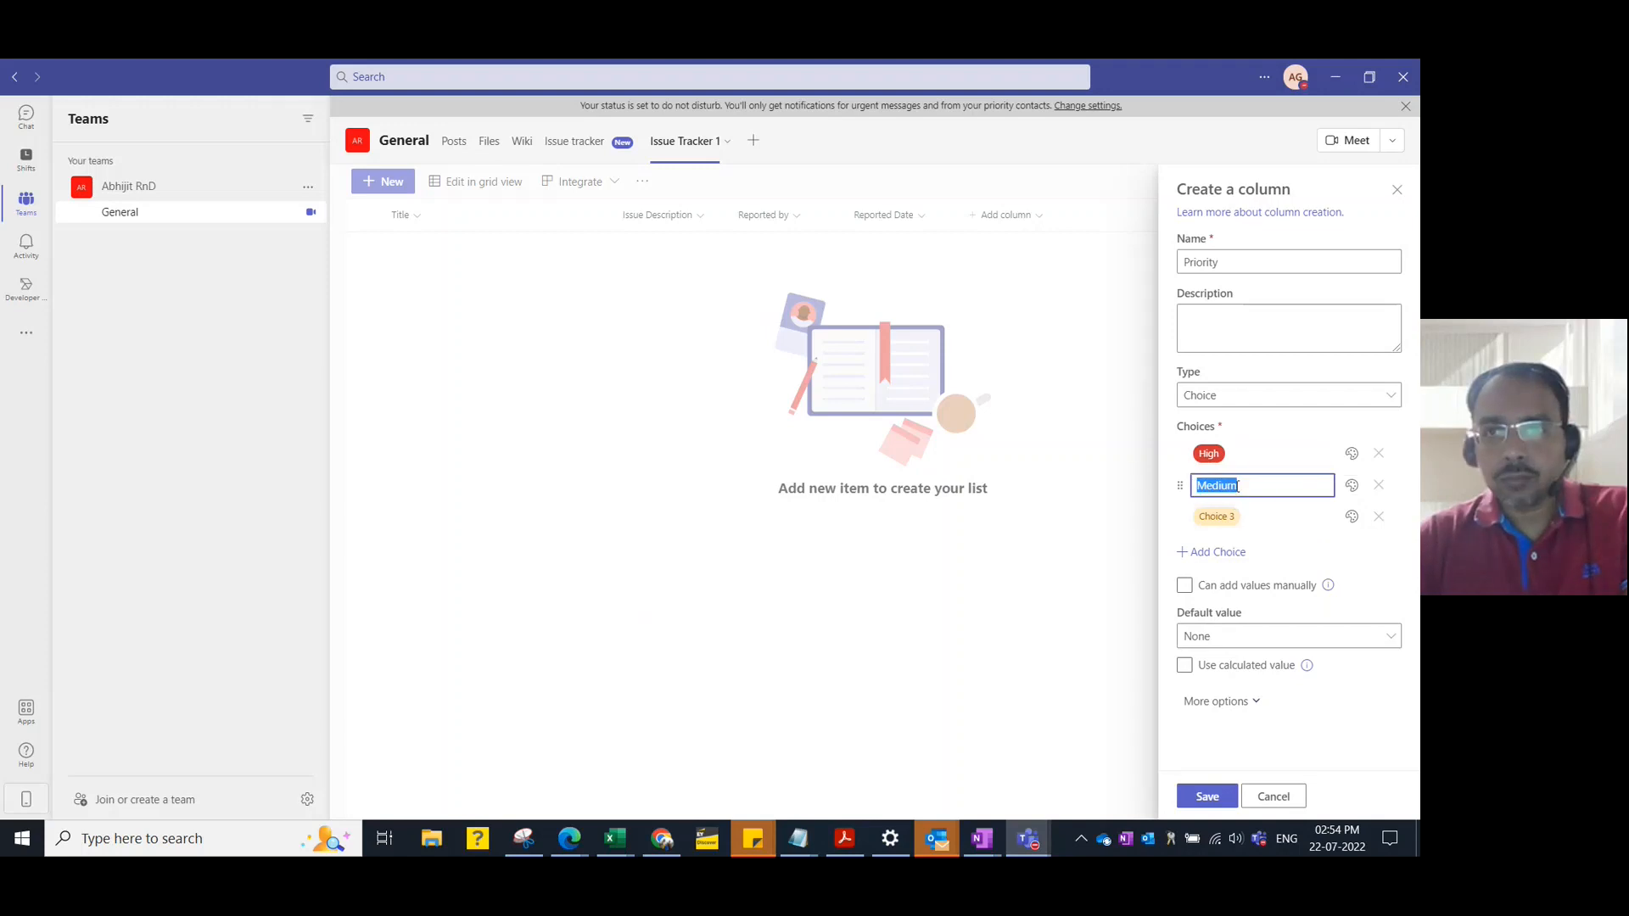
click(1352, 485)
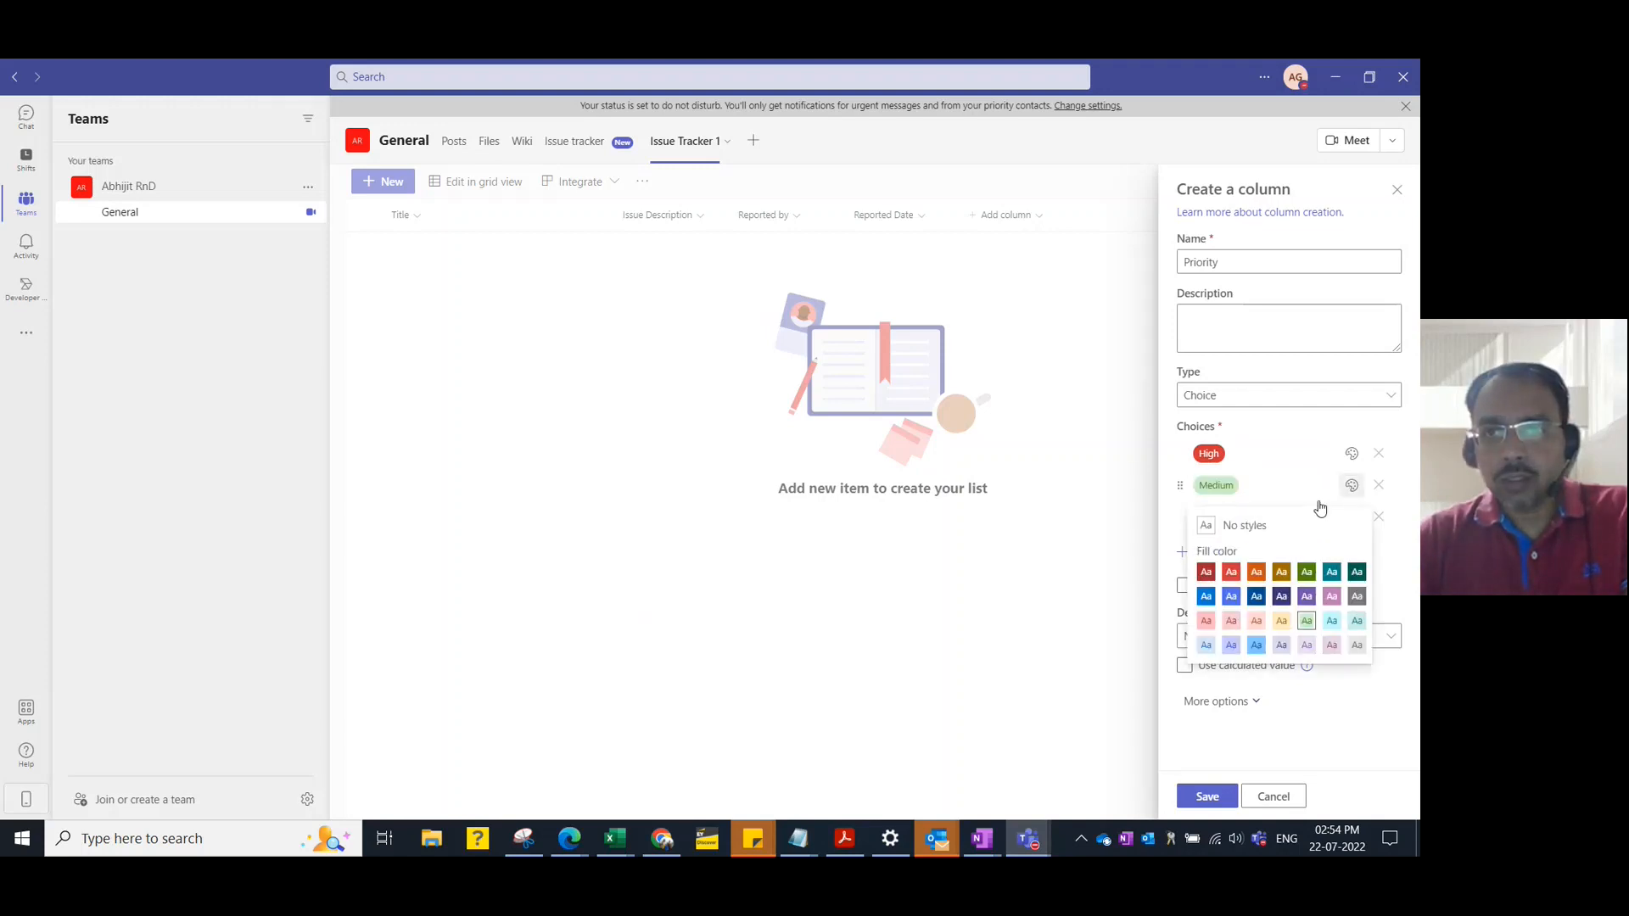
click(1280, 620)
Rename the third choice as Low and give it a light peach fill color
click(1225, 516)
text(Low)
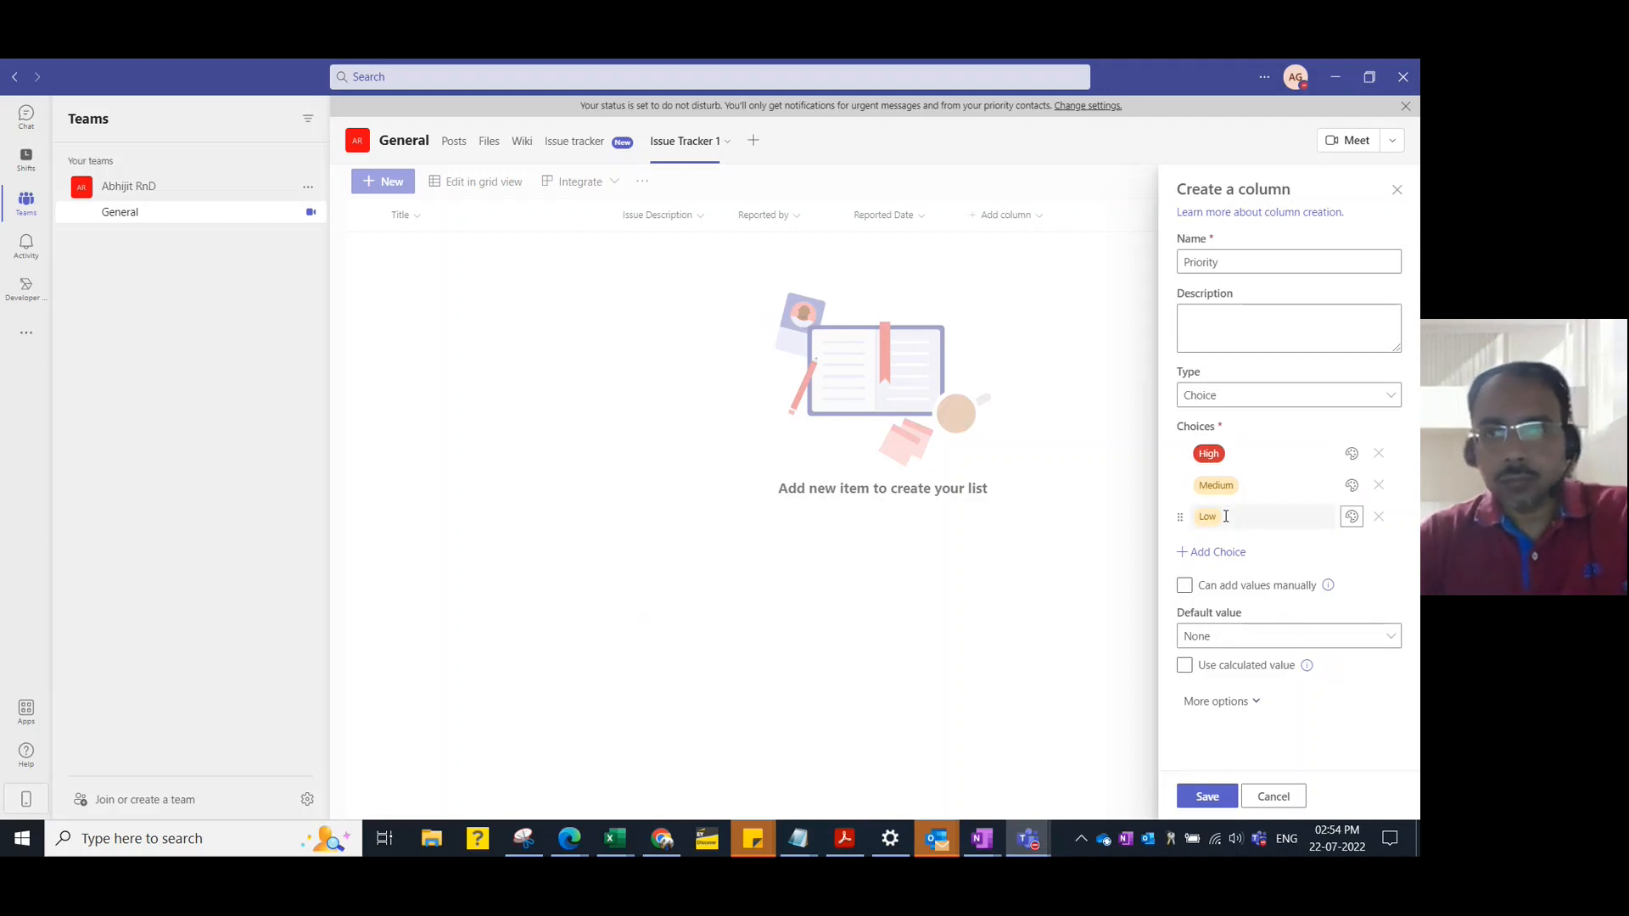
double_click(1225, 516)
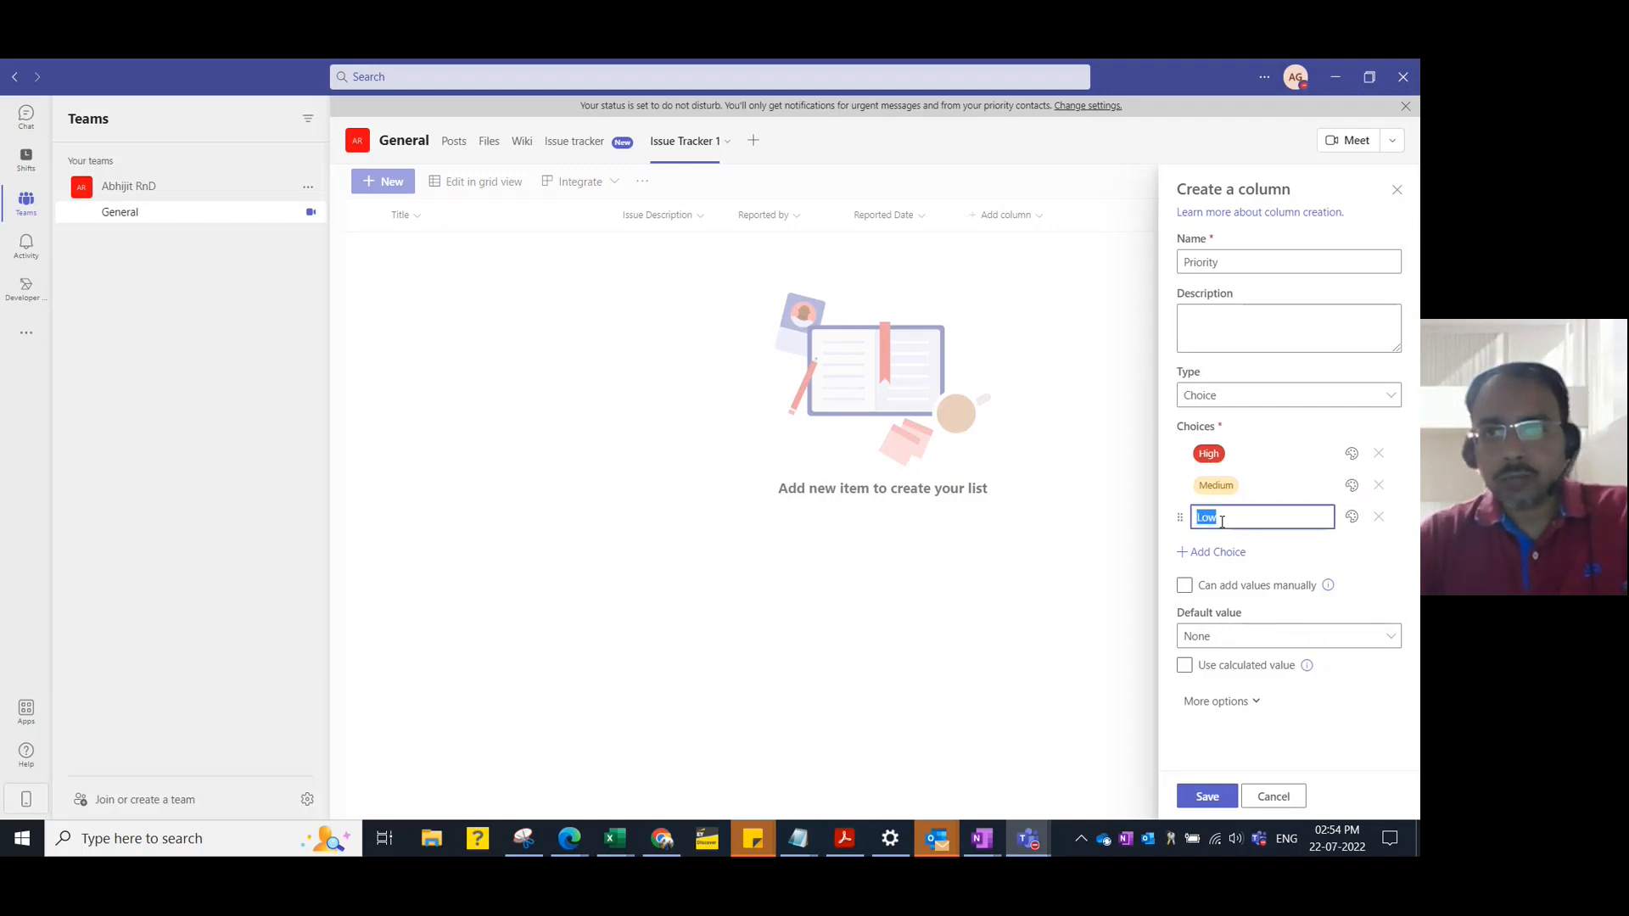
click(1352, 519)
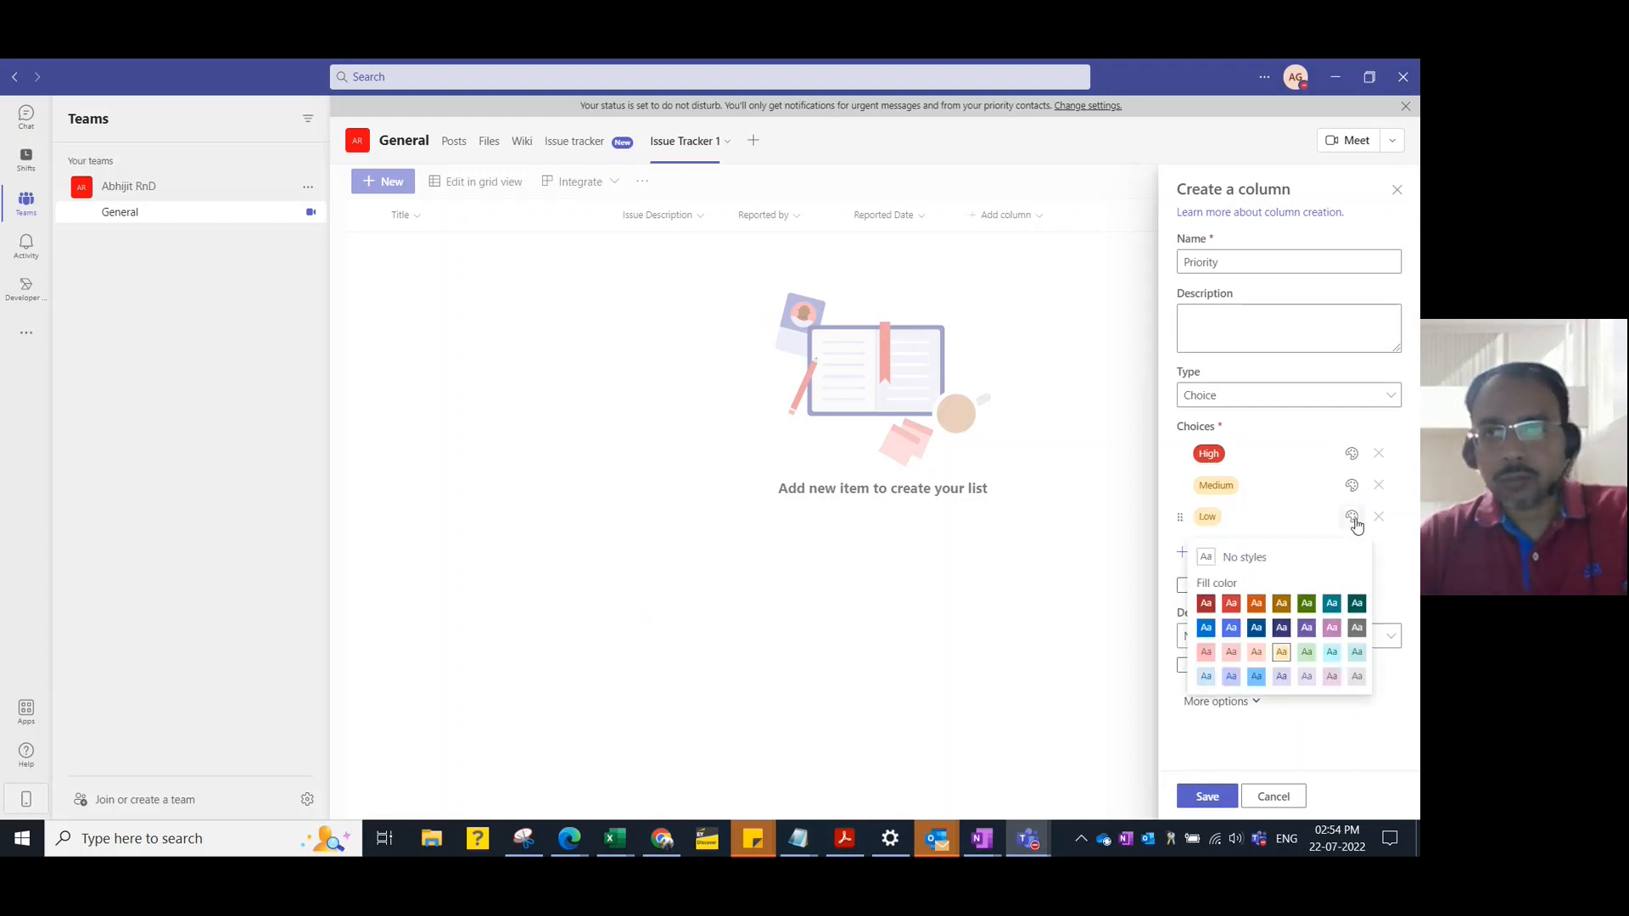
click(1256, 655)
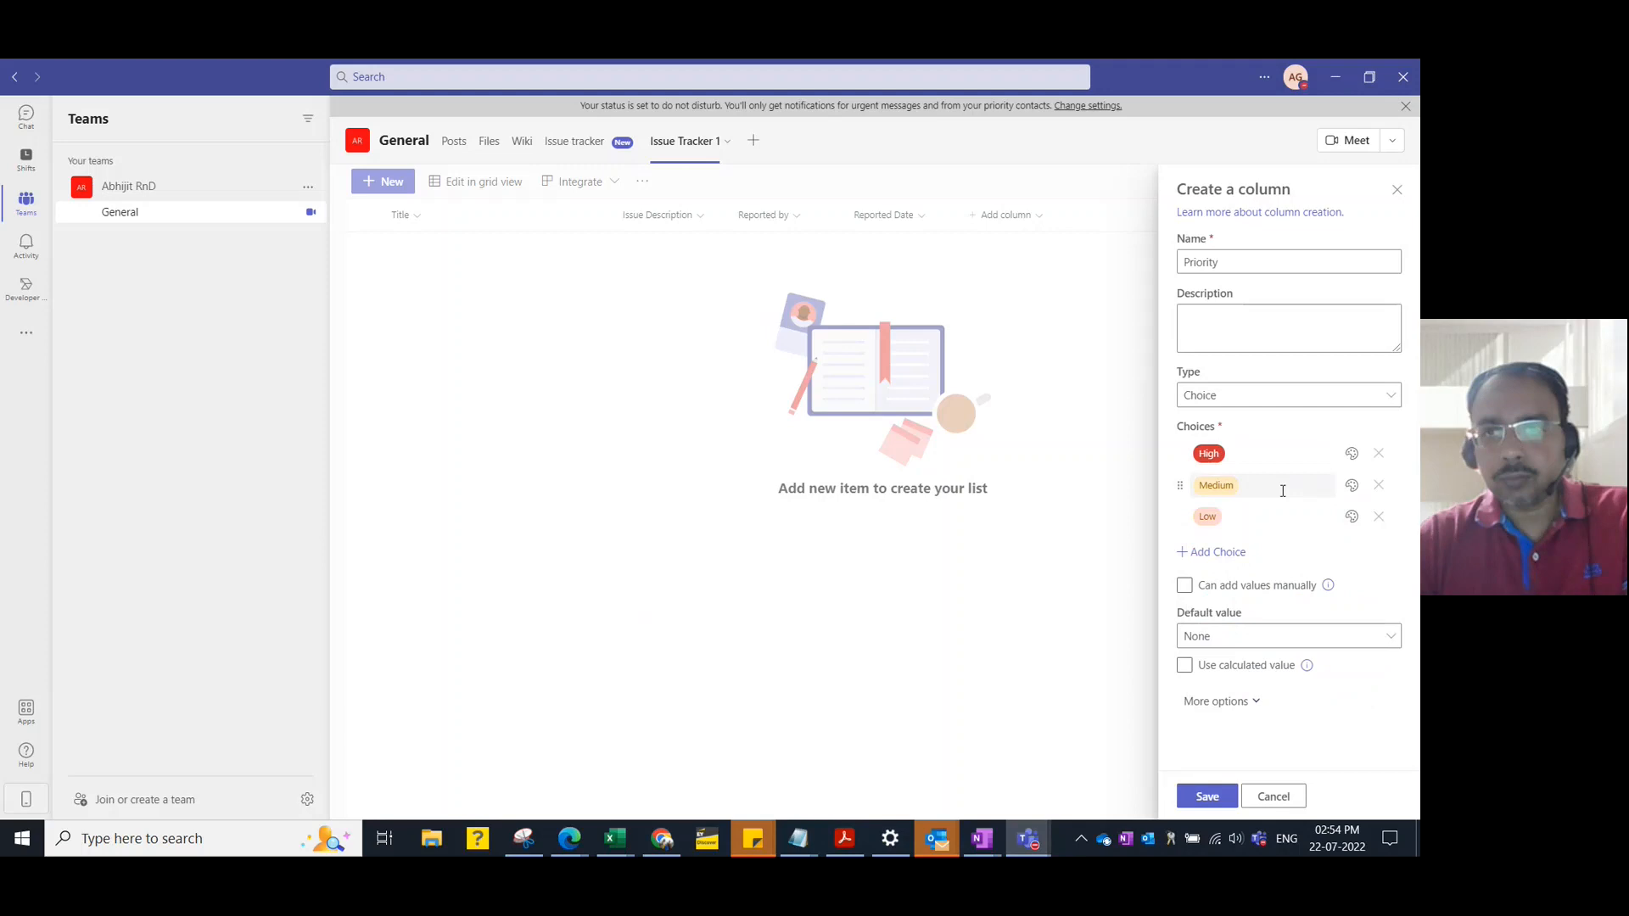
Swap the two lighter fill colors, making Medium light peach and Low light yellow
click(1351, 487)
click(1256, 620)
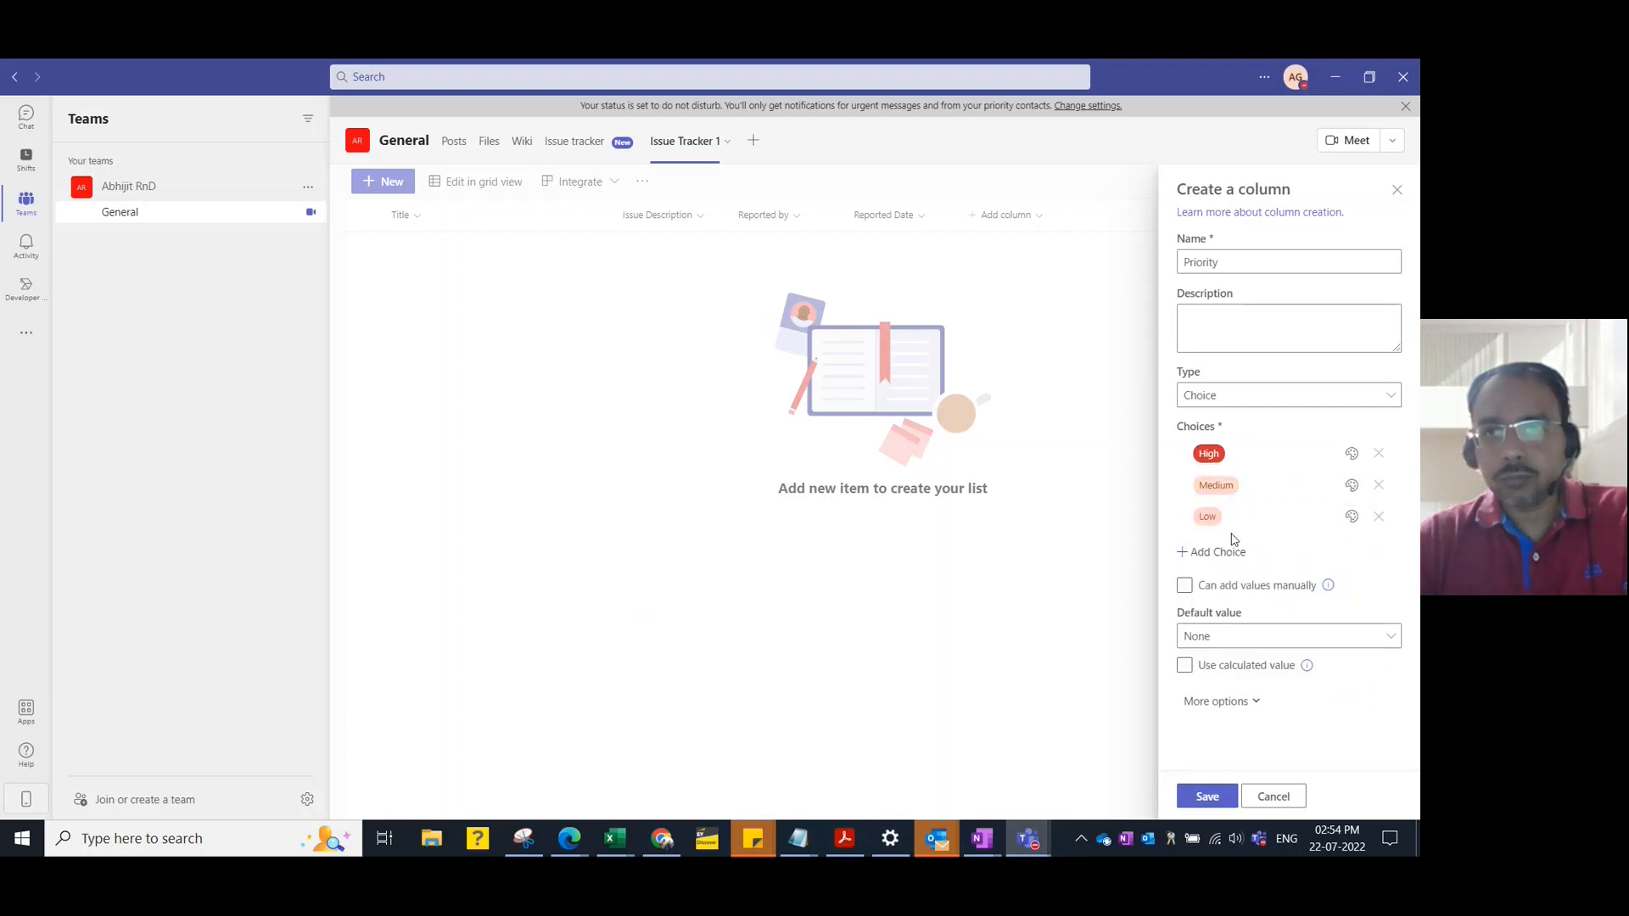
click(1353, 521)
click(1280, 660)
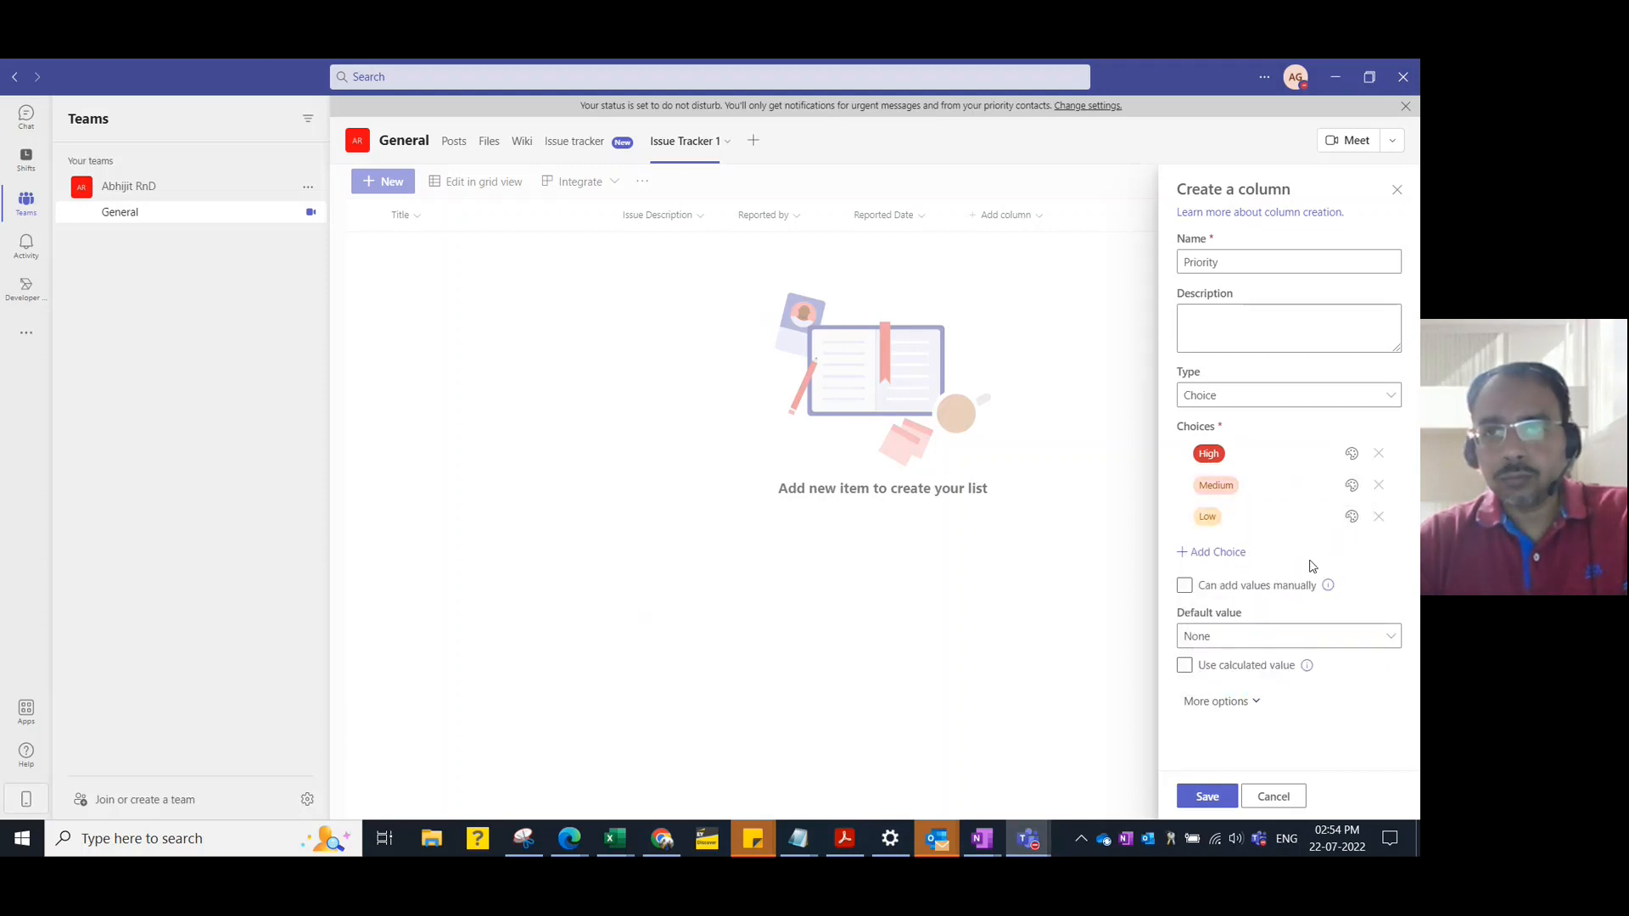
Set the default value of the Priority column to Low and save the column
click(1216, 592)
click(1223, 642)
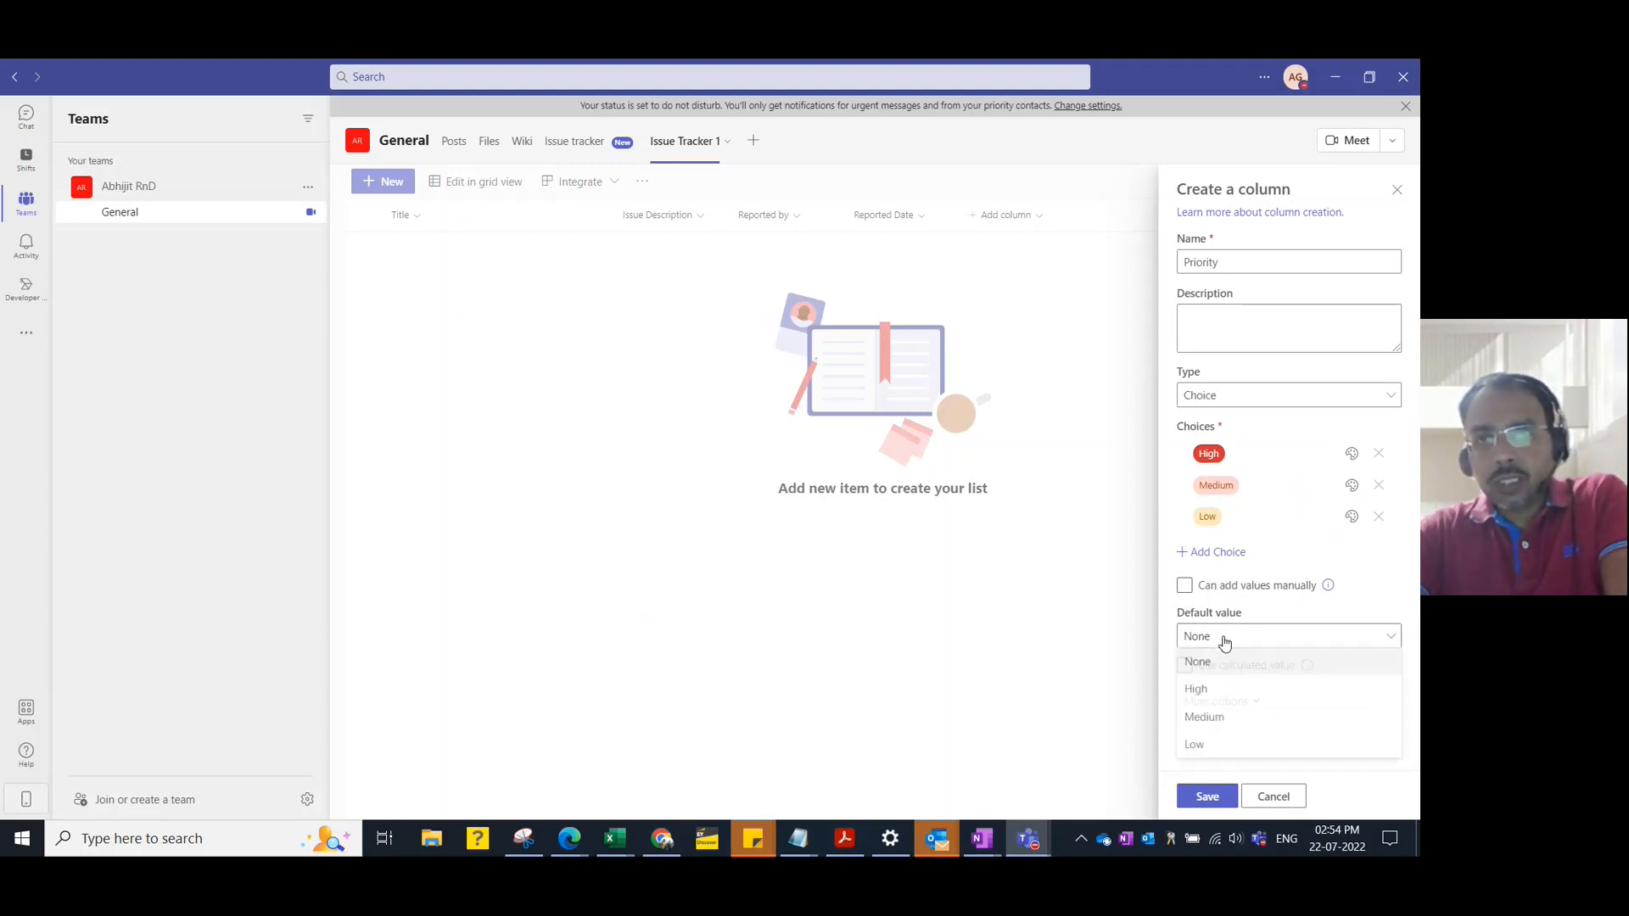
click(1213, 750)
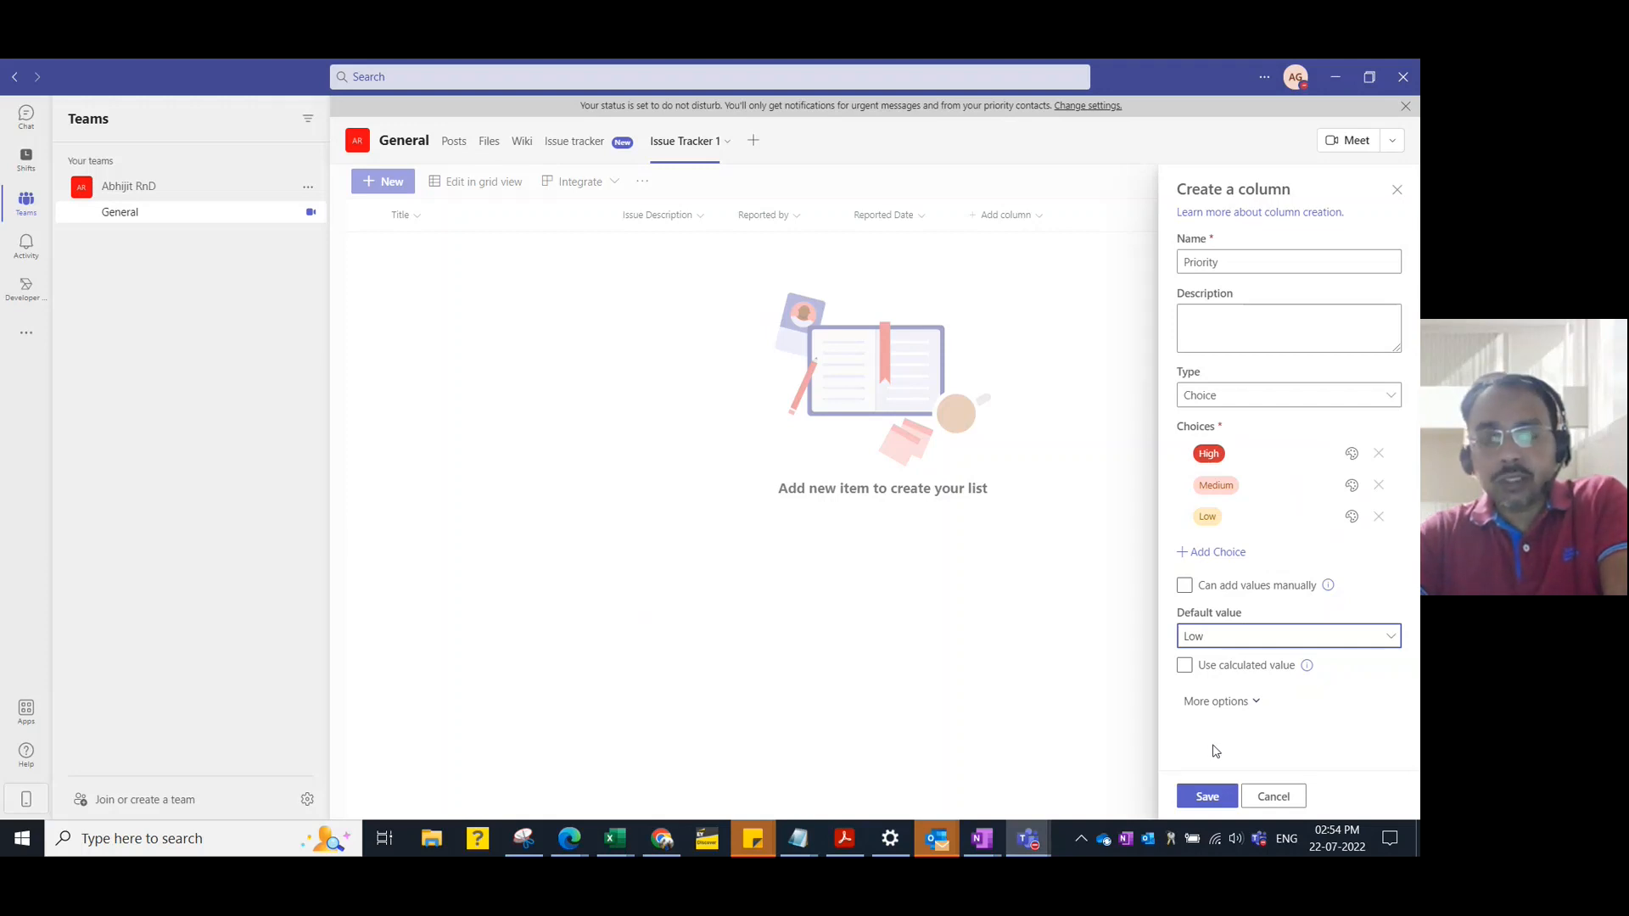
click(1204, 797)
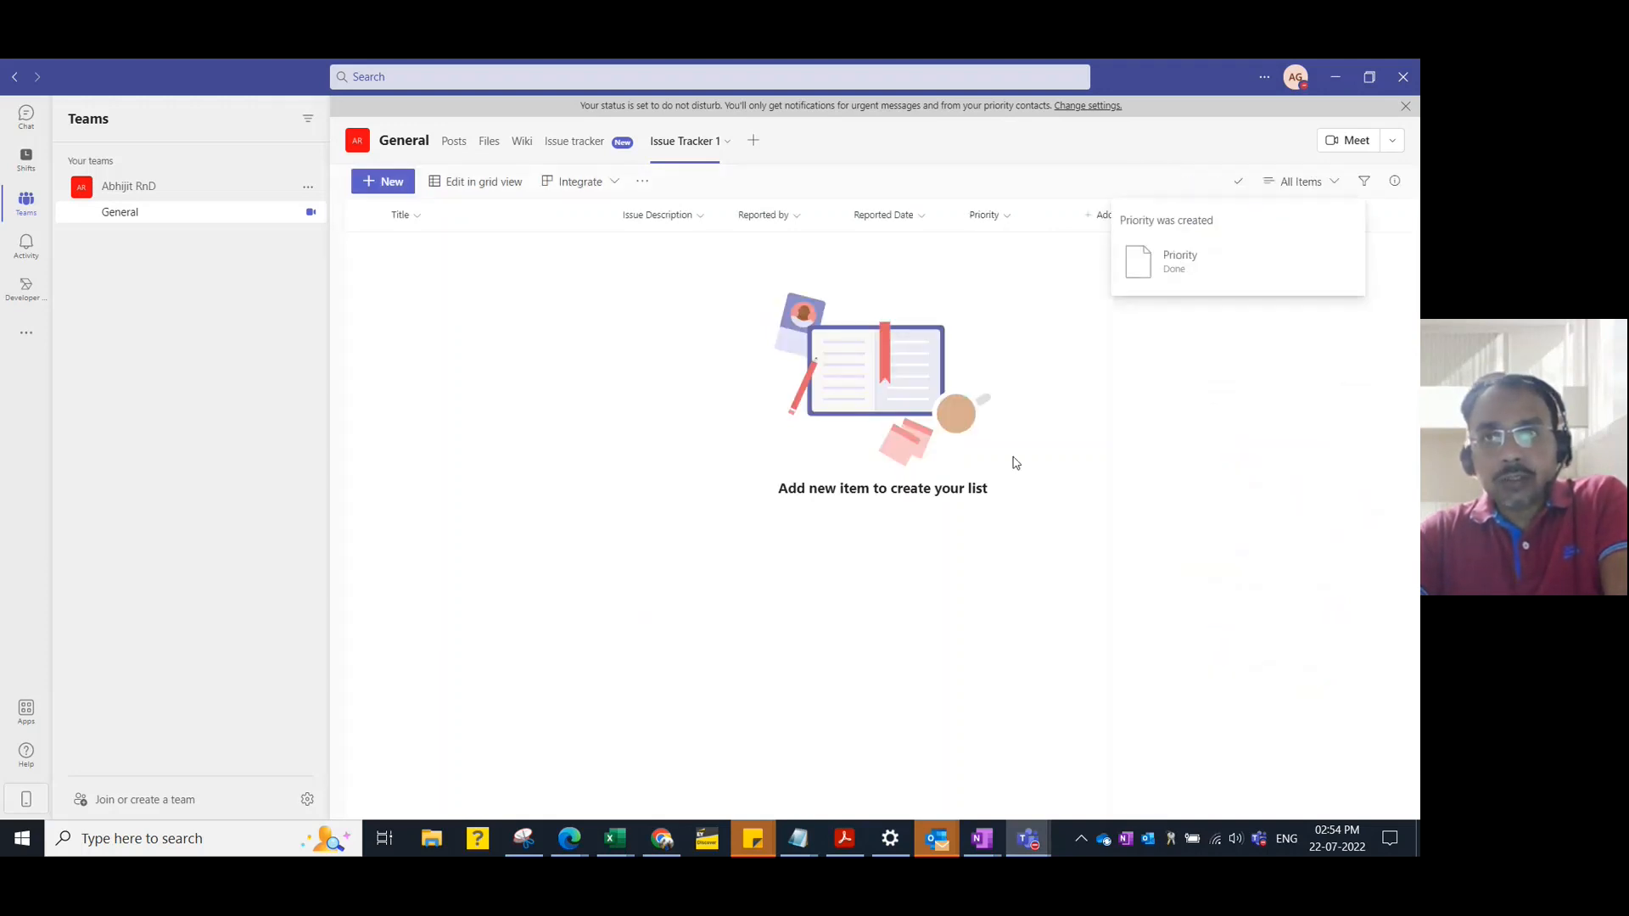
Add a Hyperlink column named Link to the list
click(1092, 217)
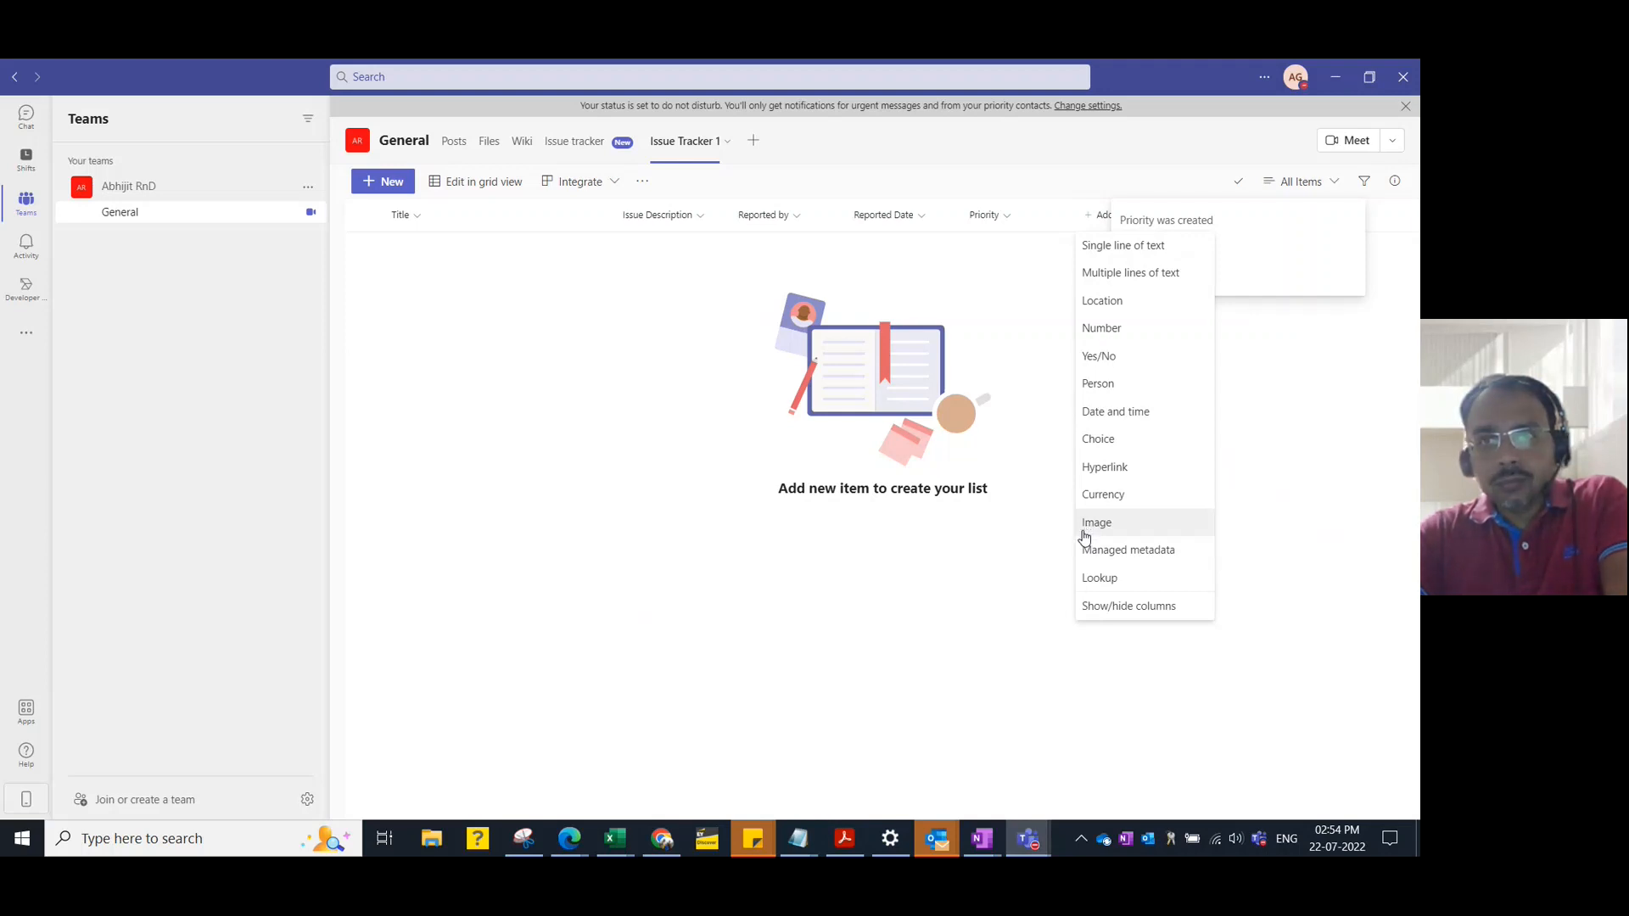
click(1093, 475)
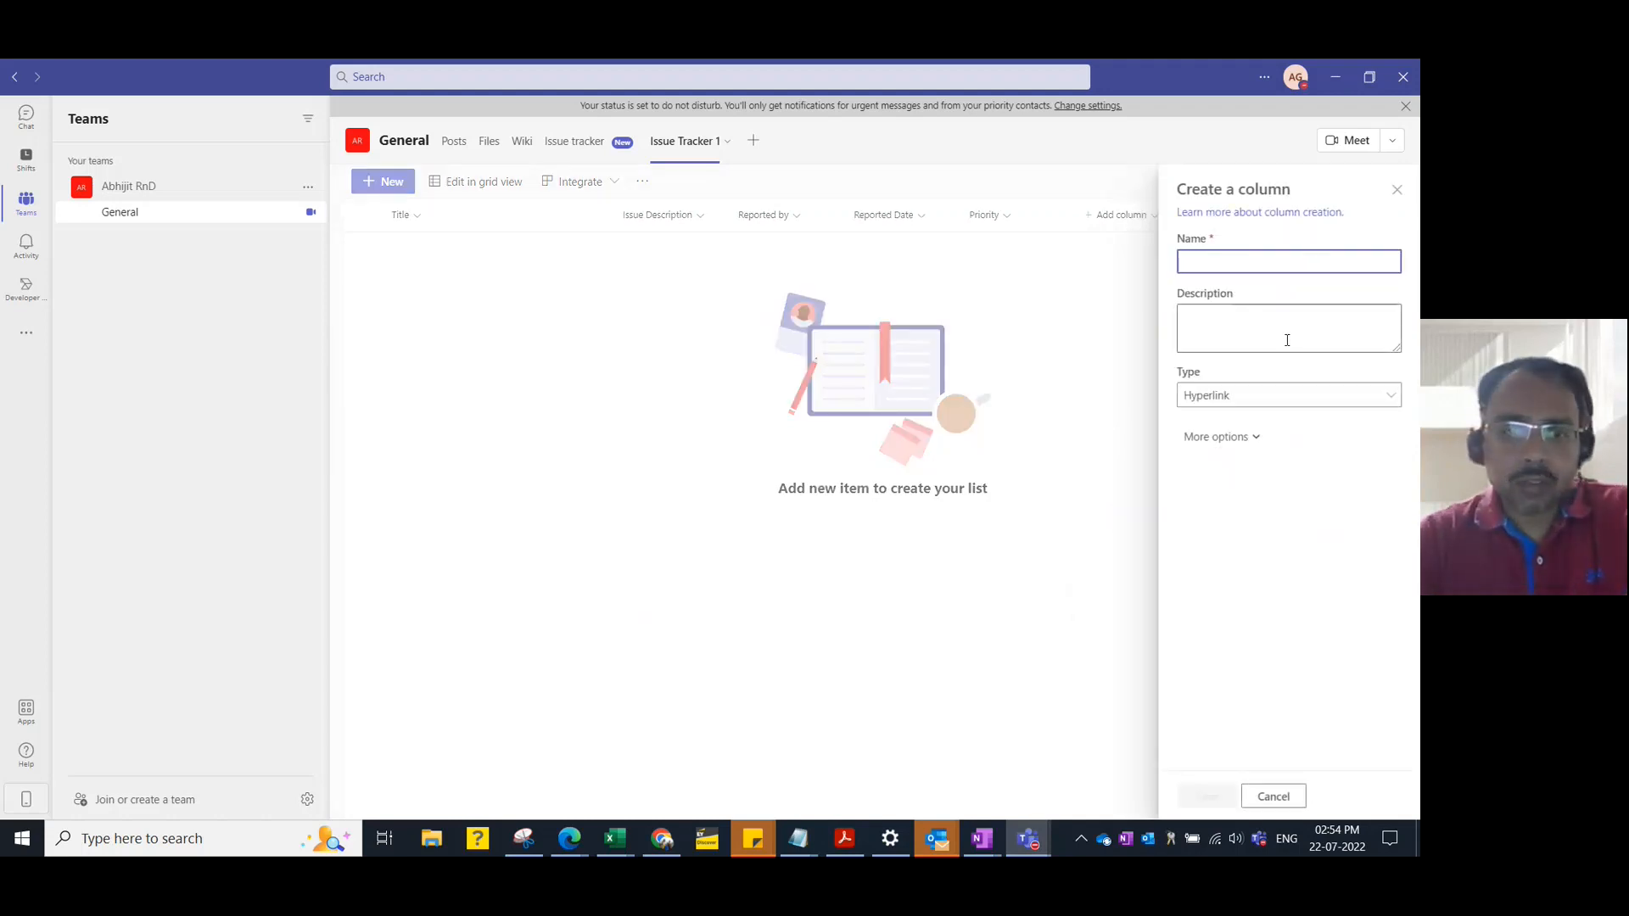
text(Ink)
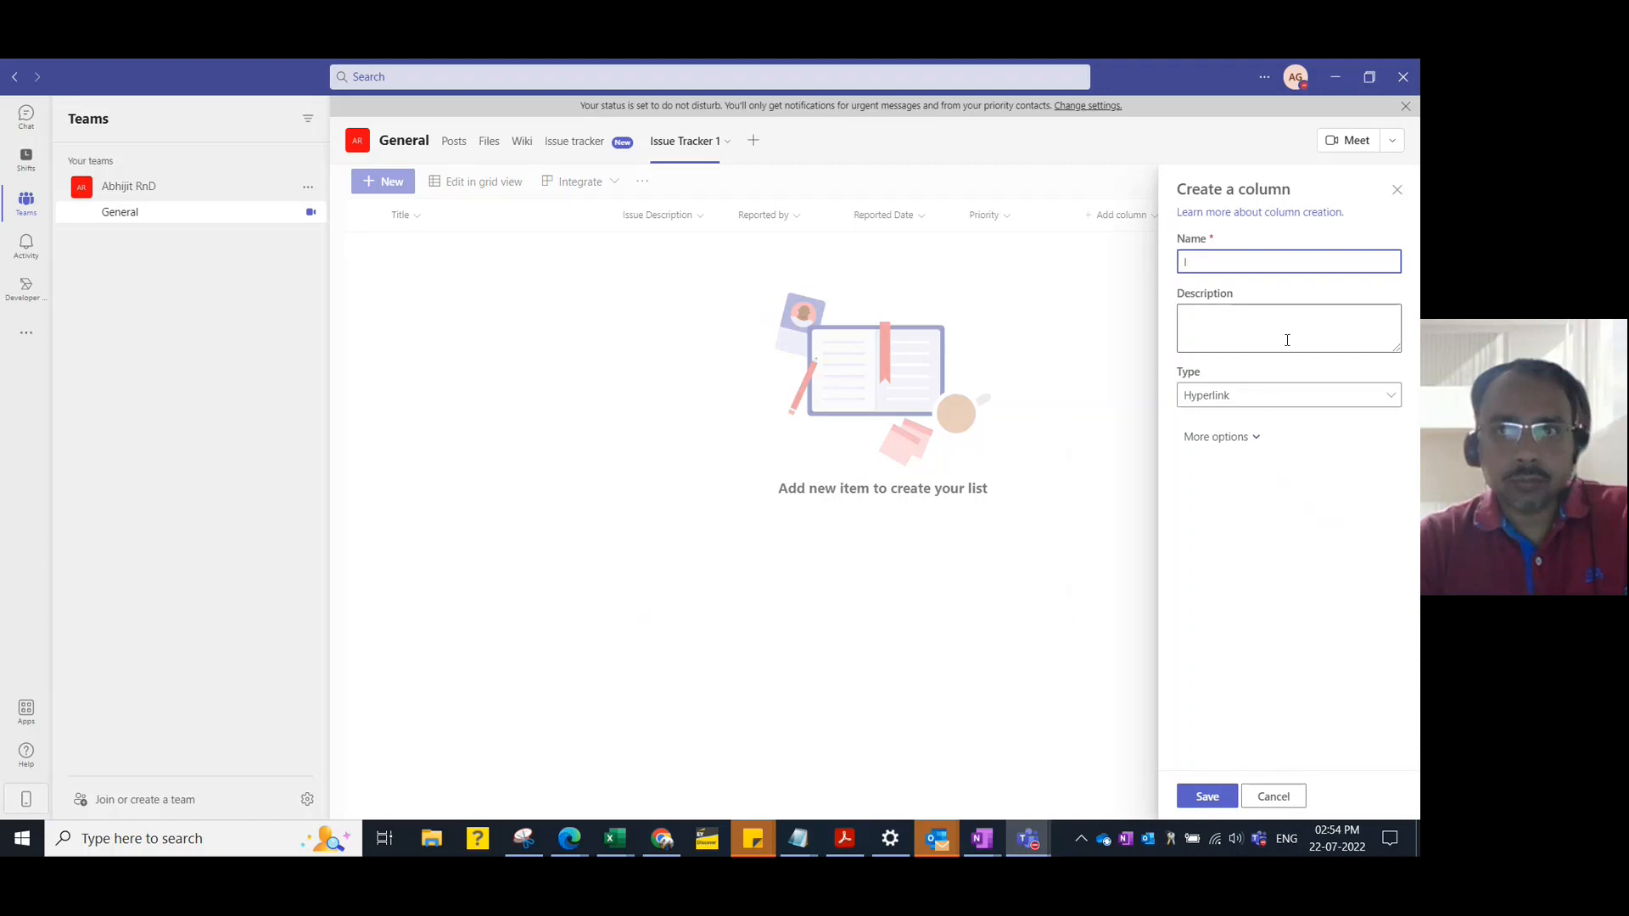
key(BackSpace)
text(Link)
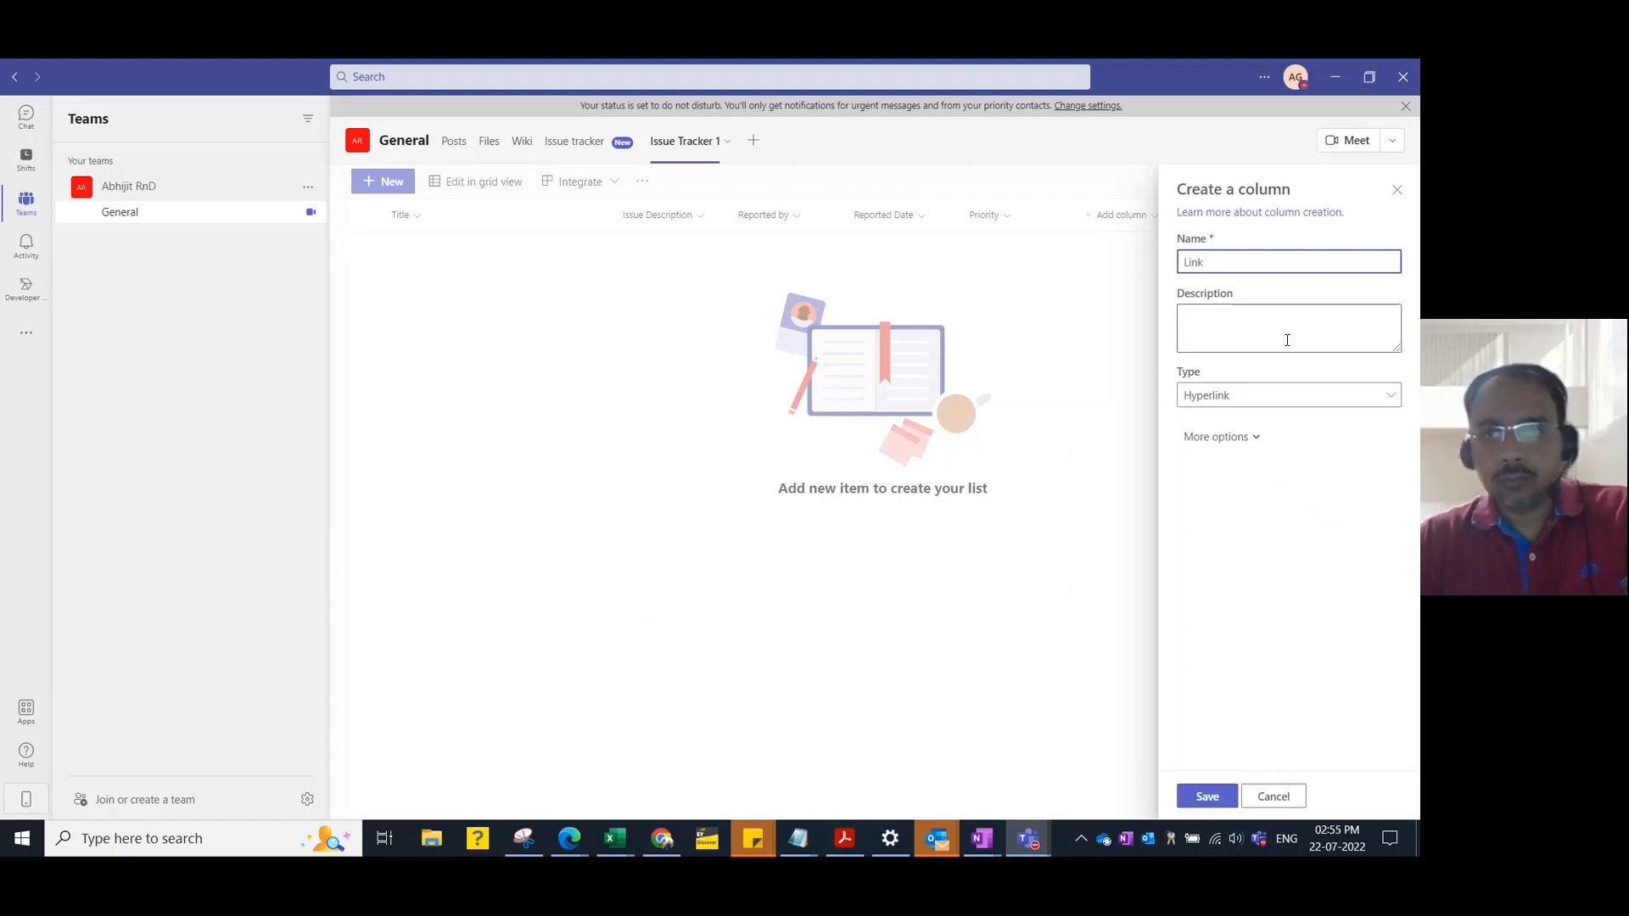
click(1207, 796)
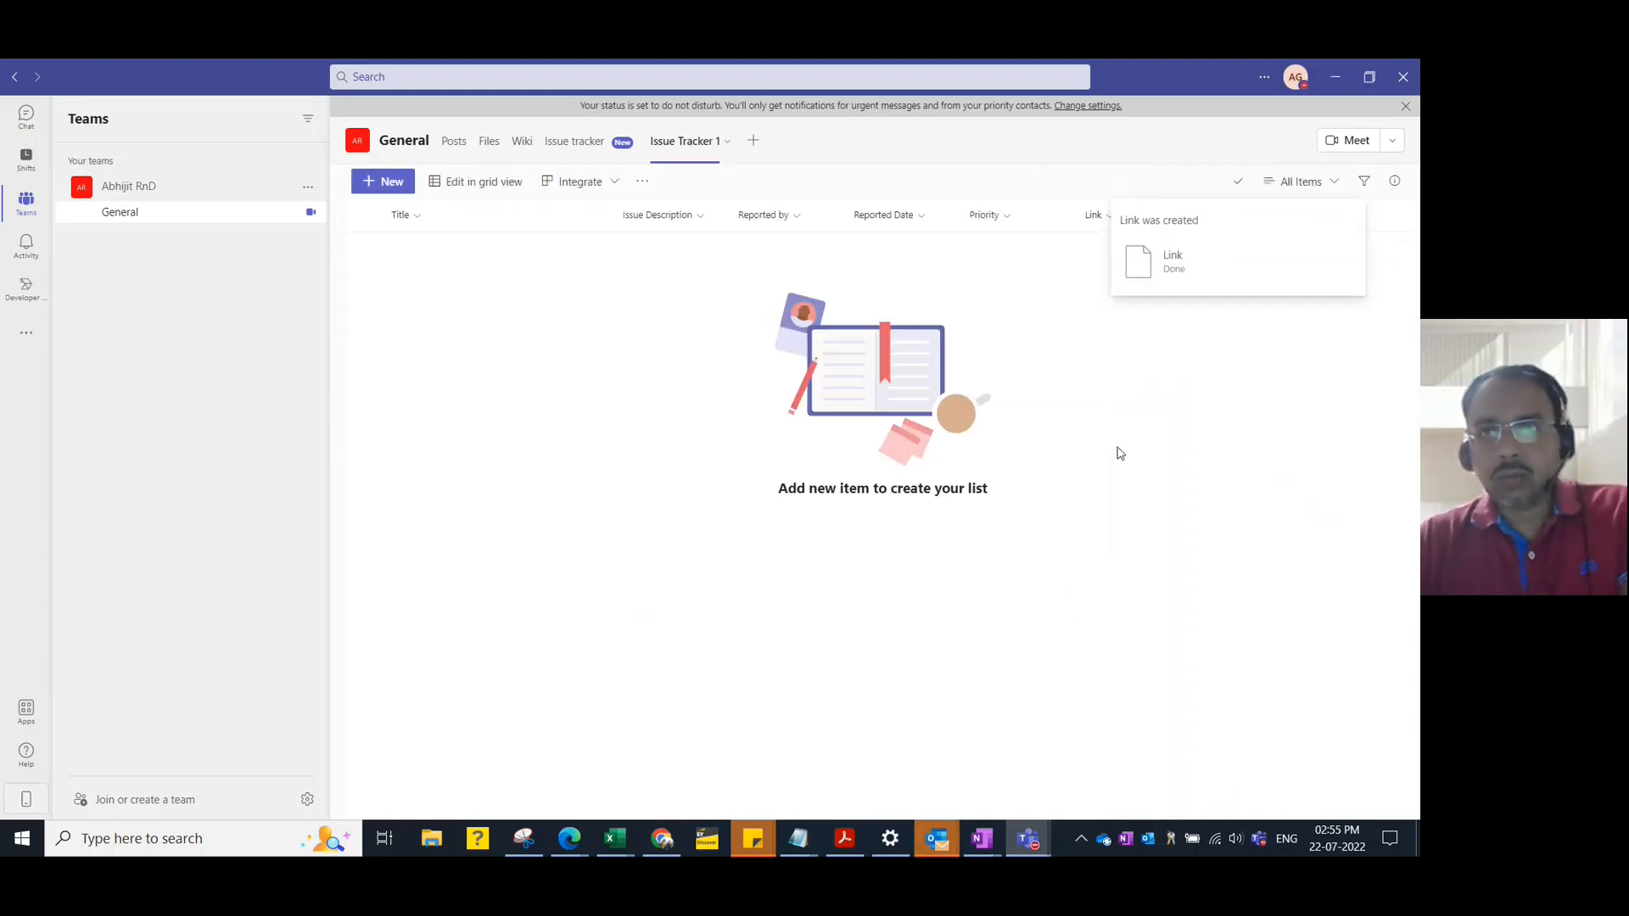
Add an Image column named error Image to the list
click(1259, 217)
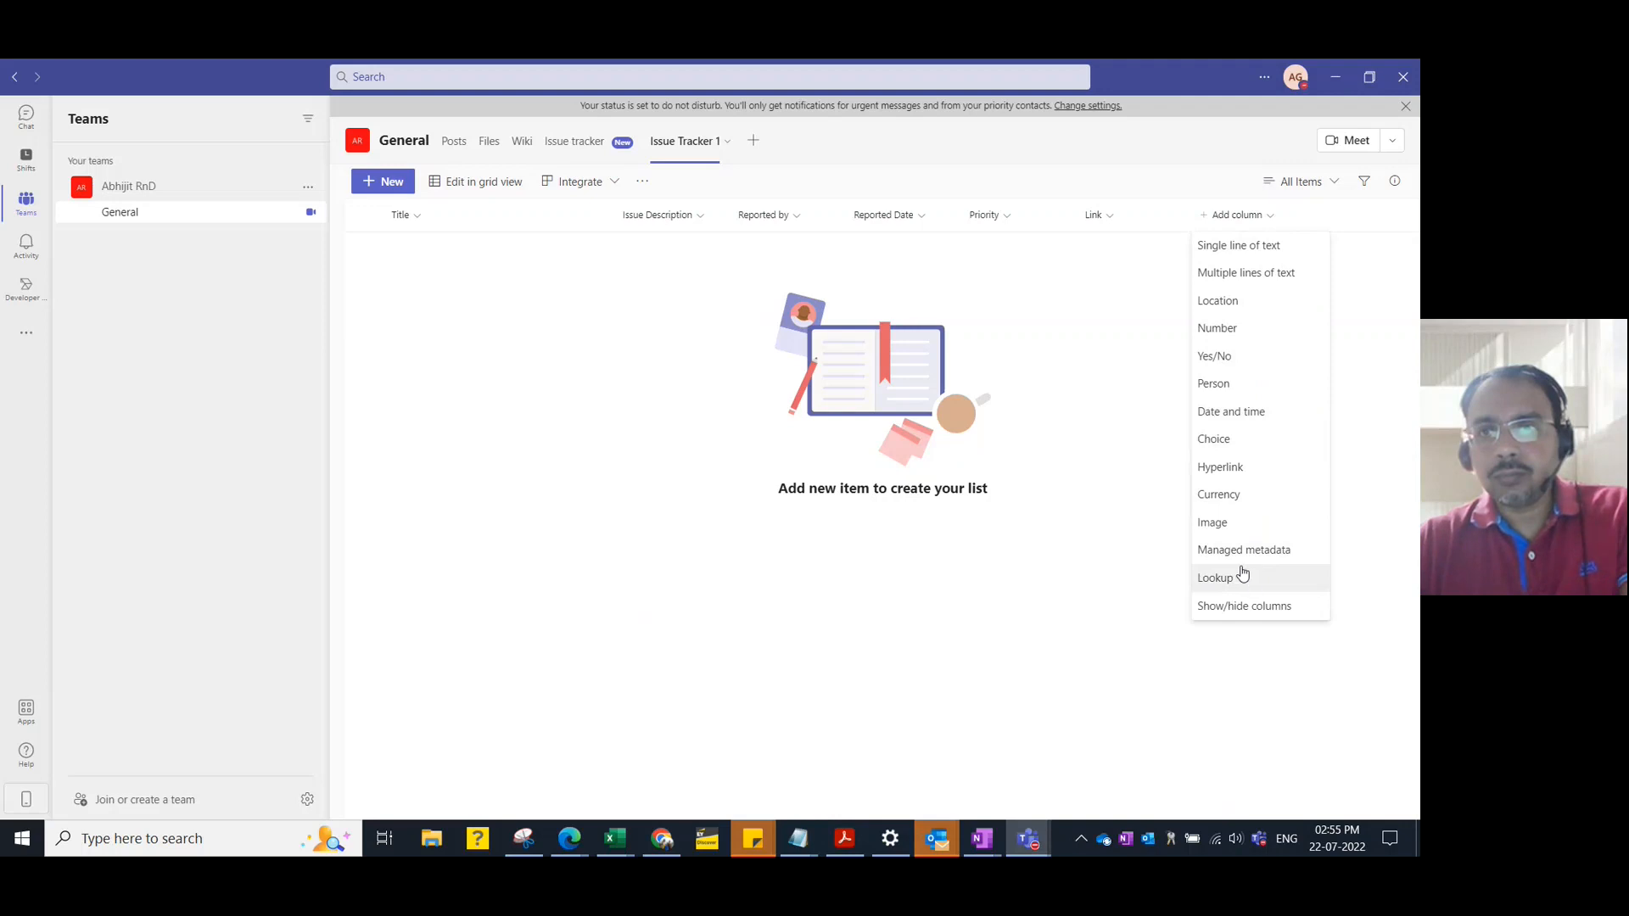
click(1239, 531)
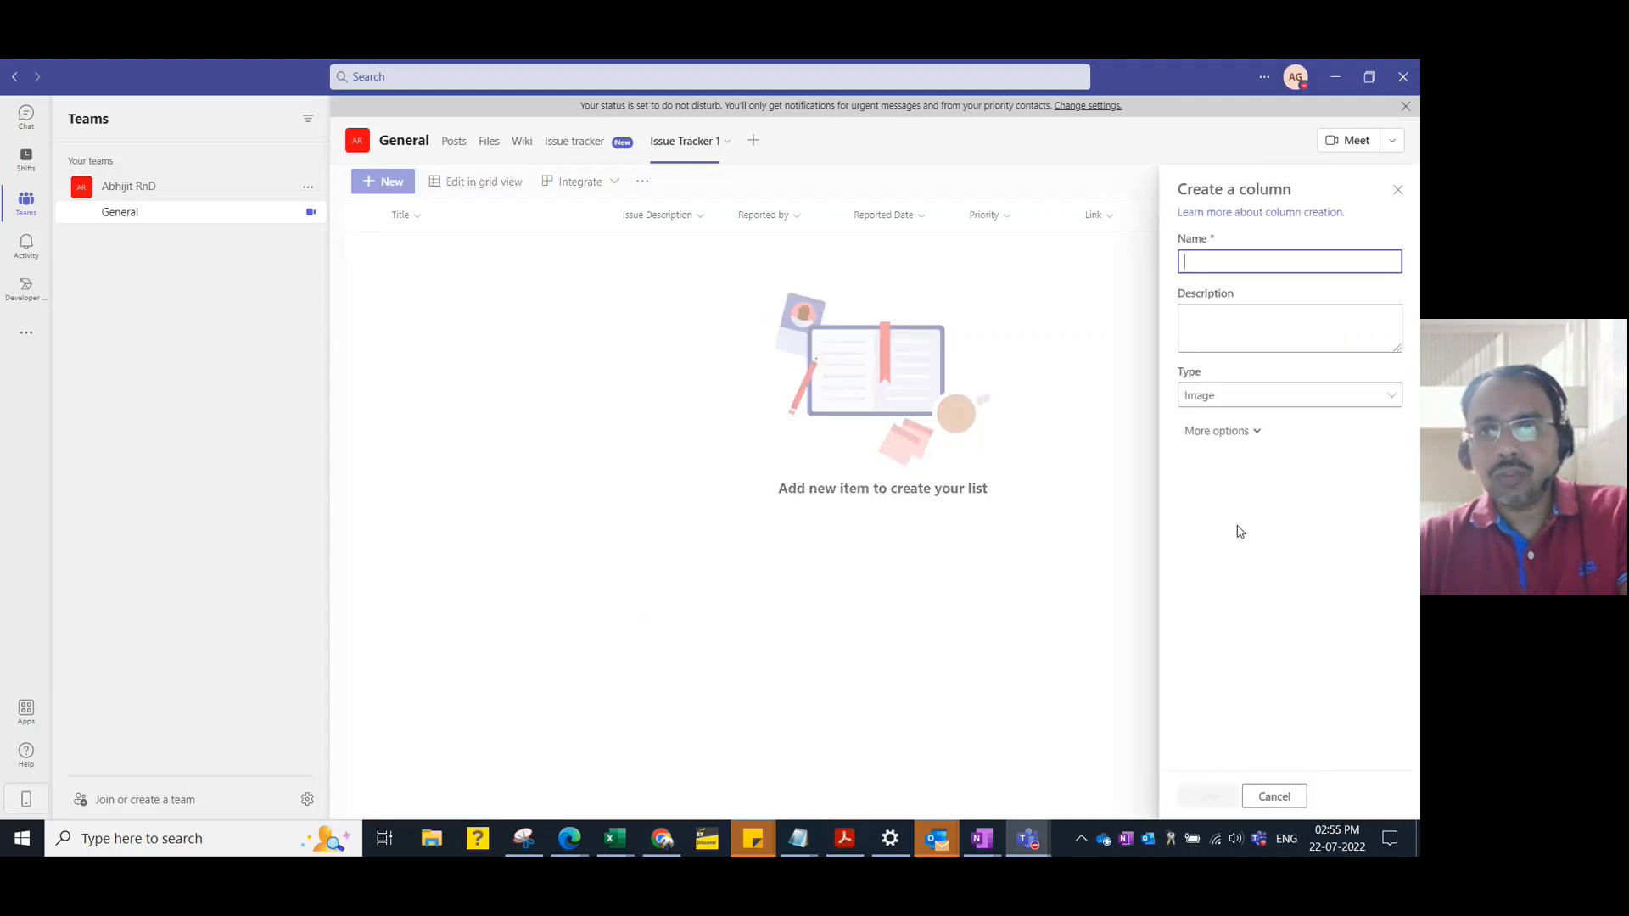
click(1230, 396)
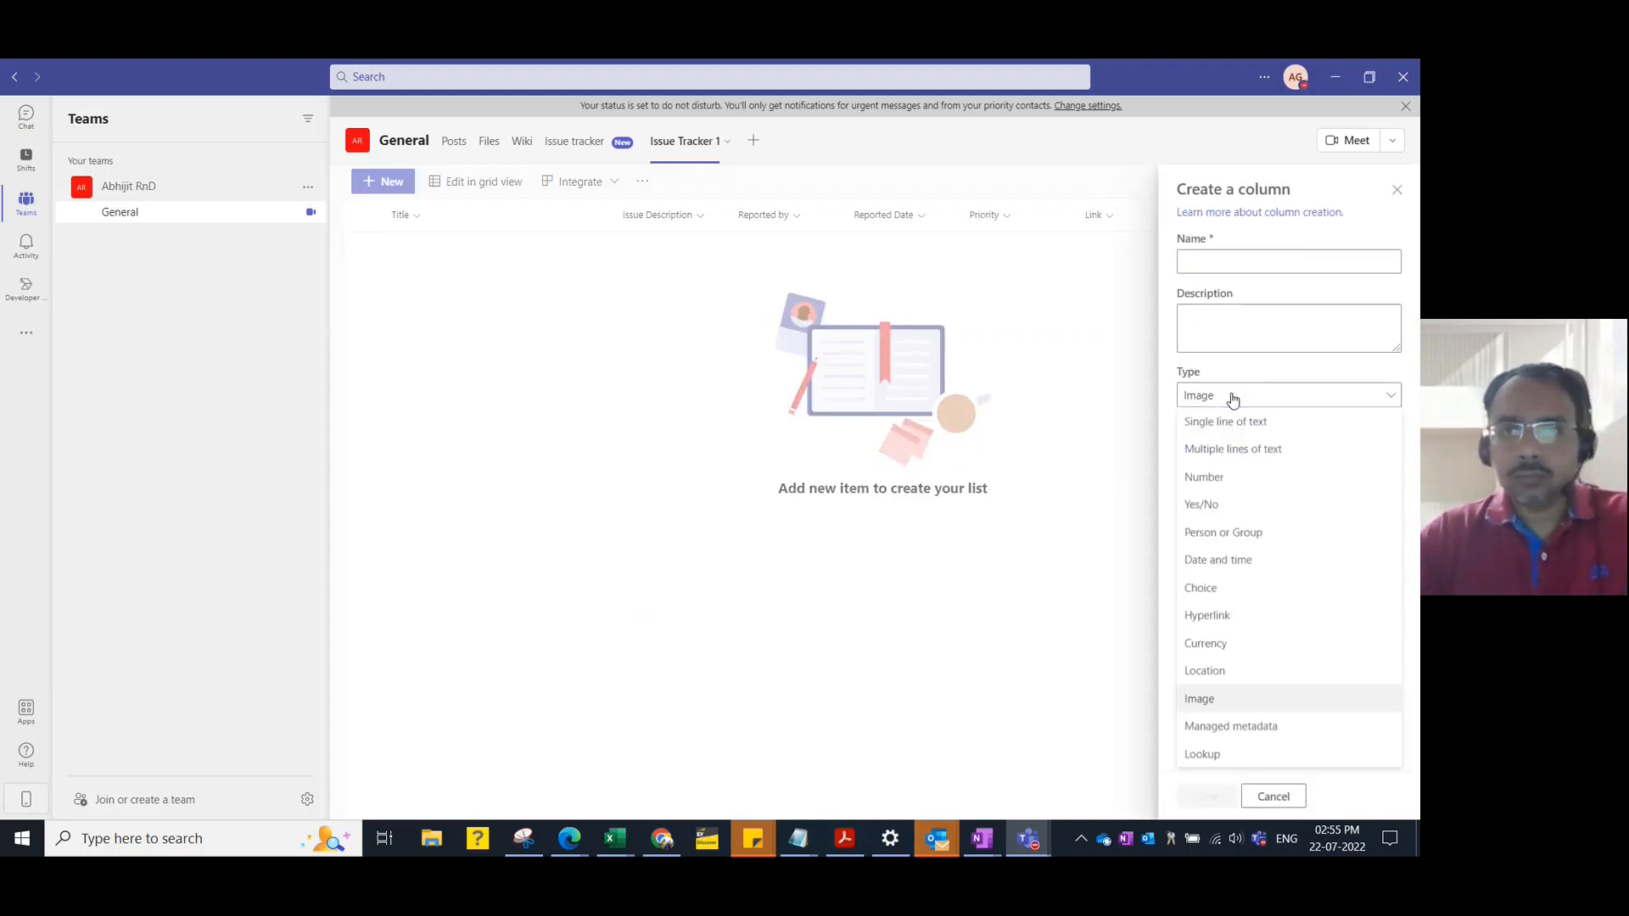
click(1230, 398)
click(1222, 261)
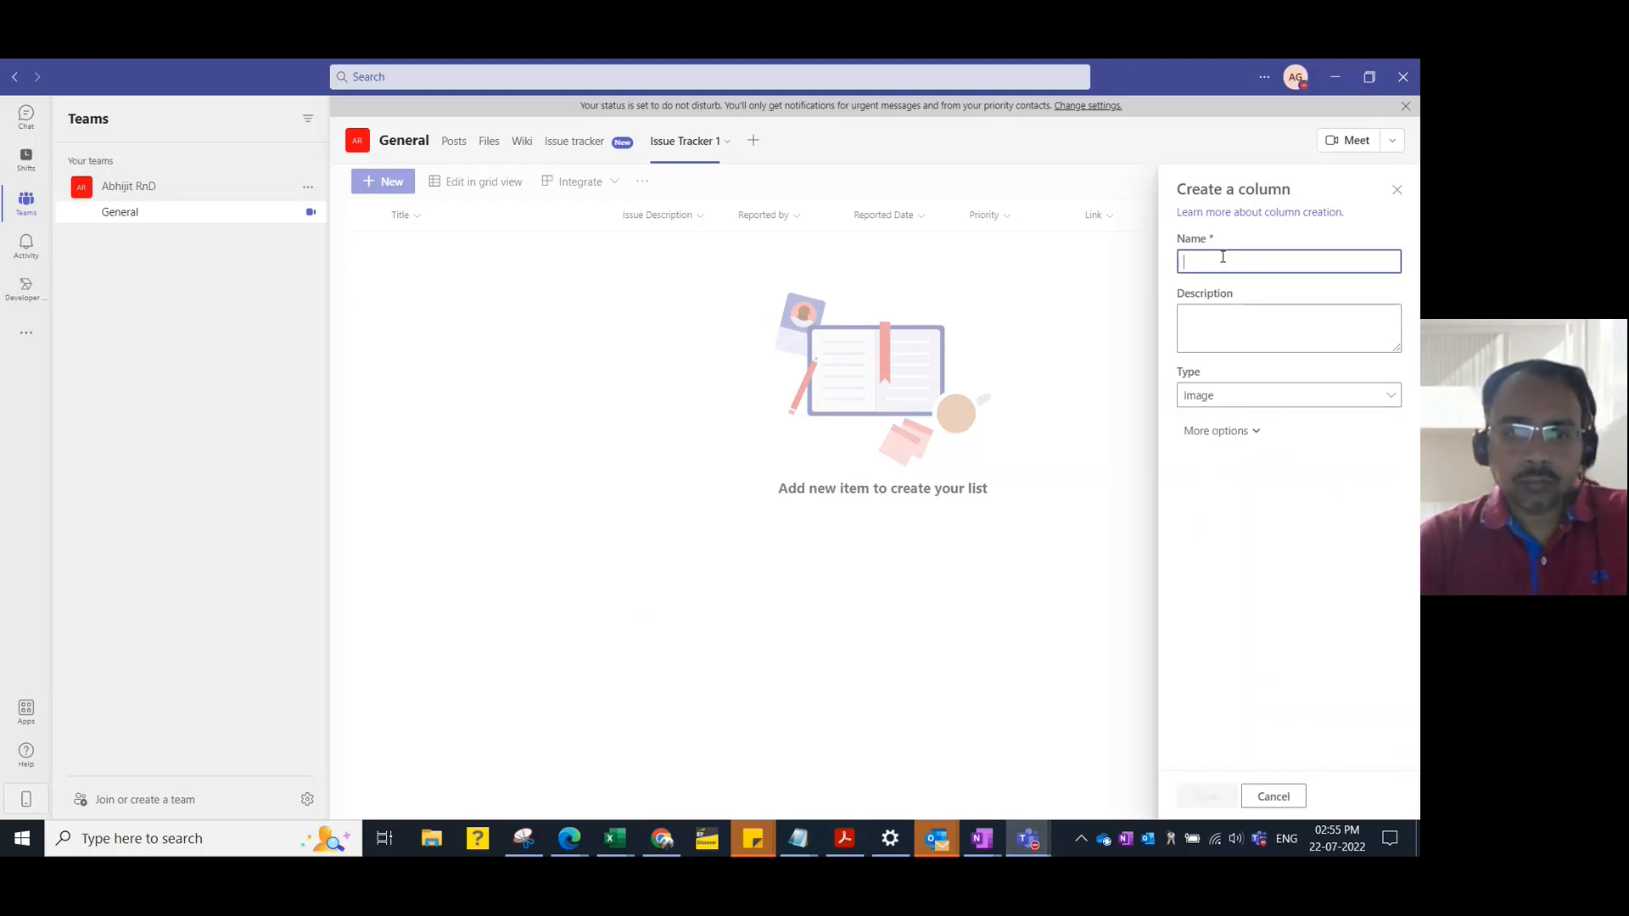
text(error Image)
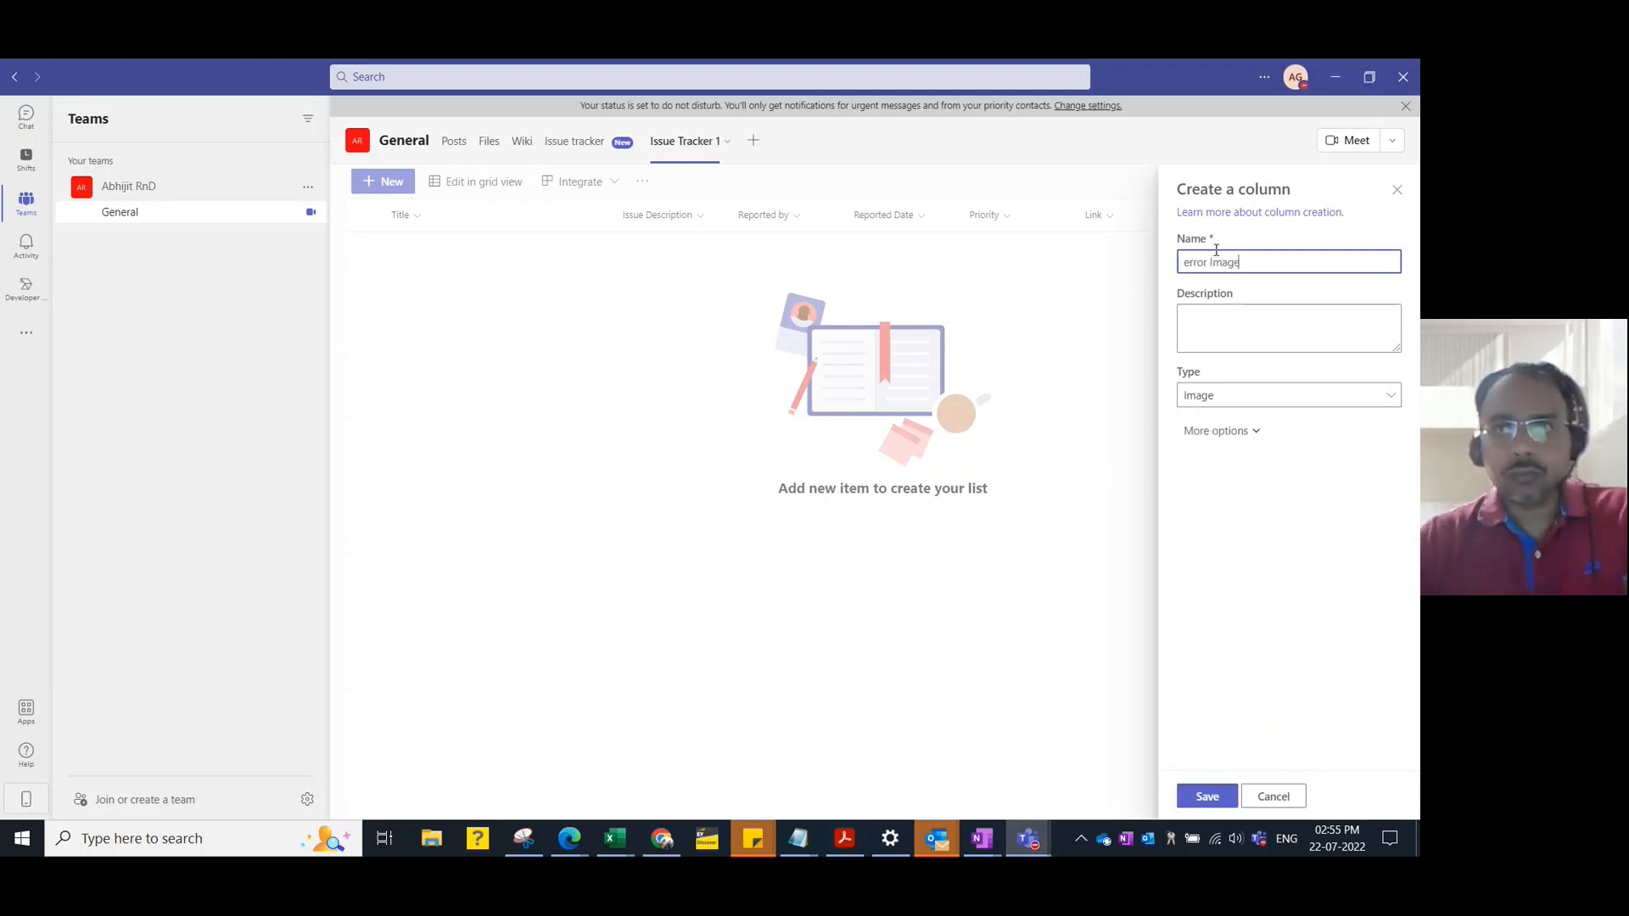
click(1204, 793)
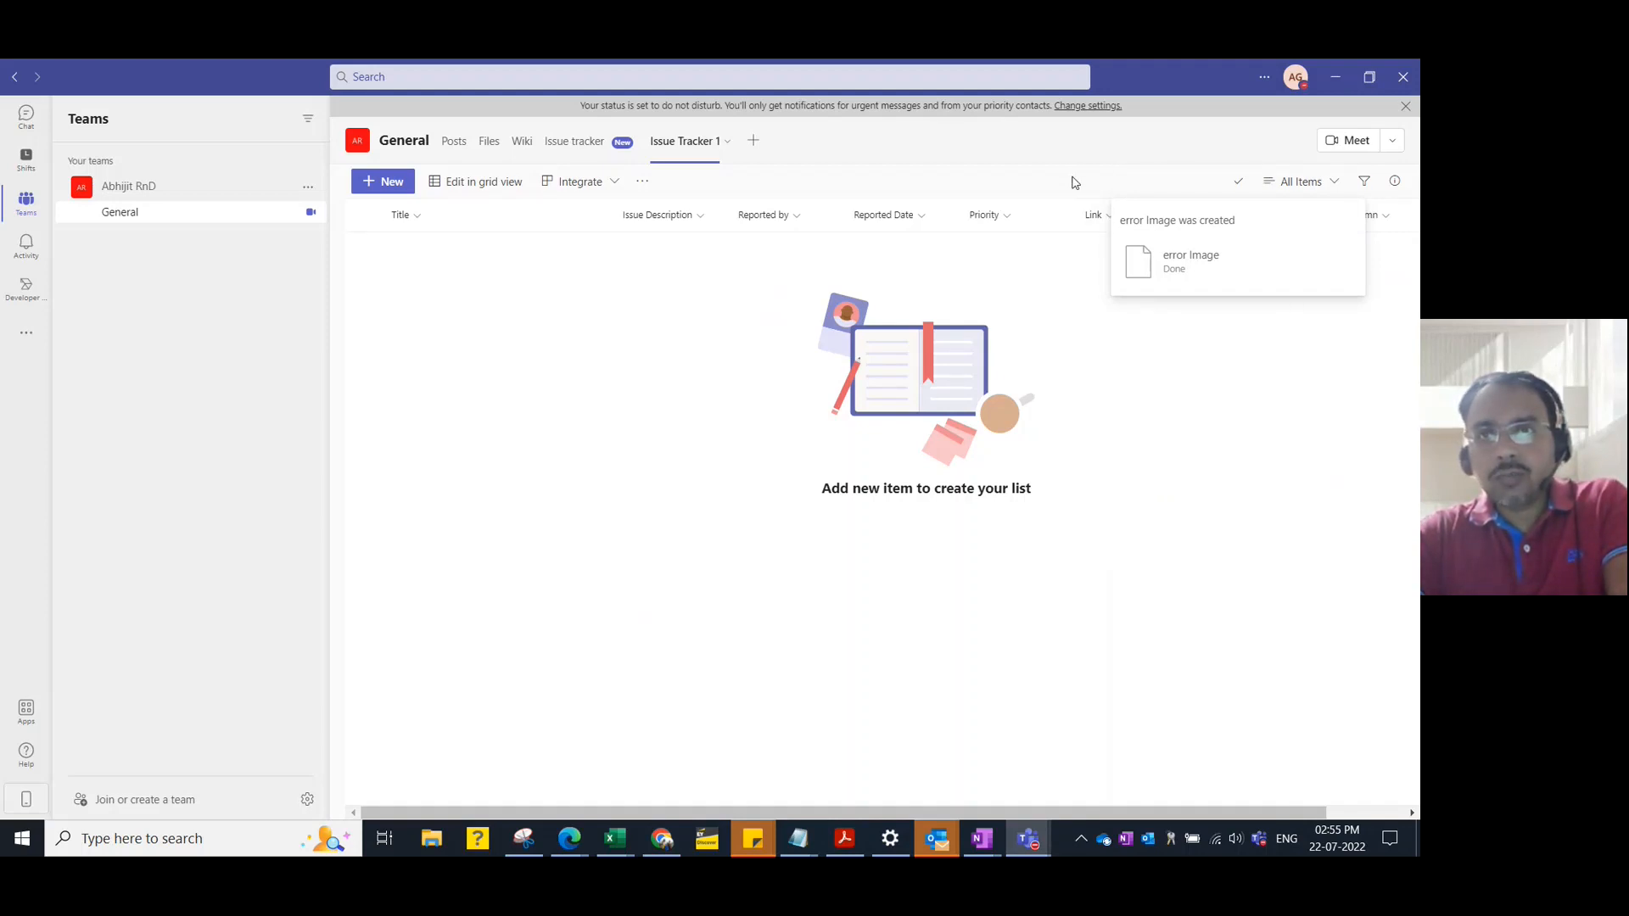
Add a Person column named assigned to, with profile photos shown, to the list
click(1359, 218)
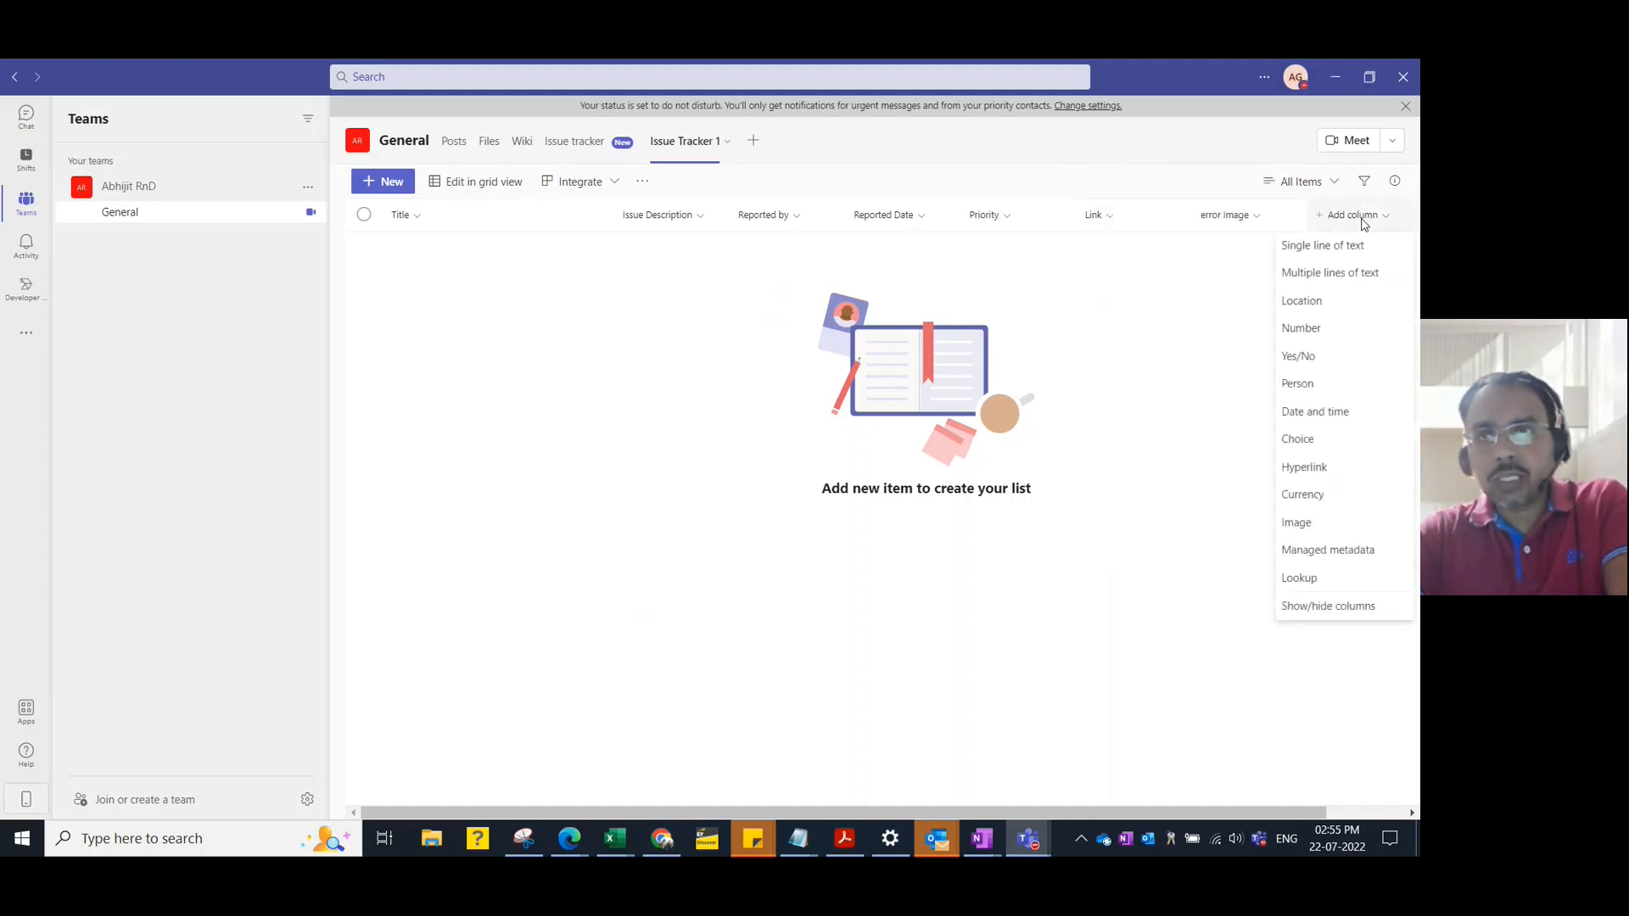
click(1327, 383)
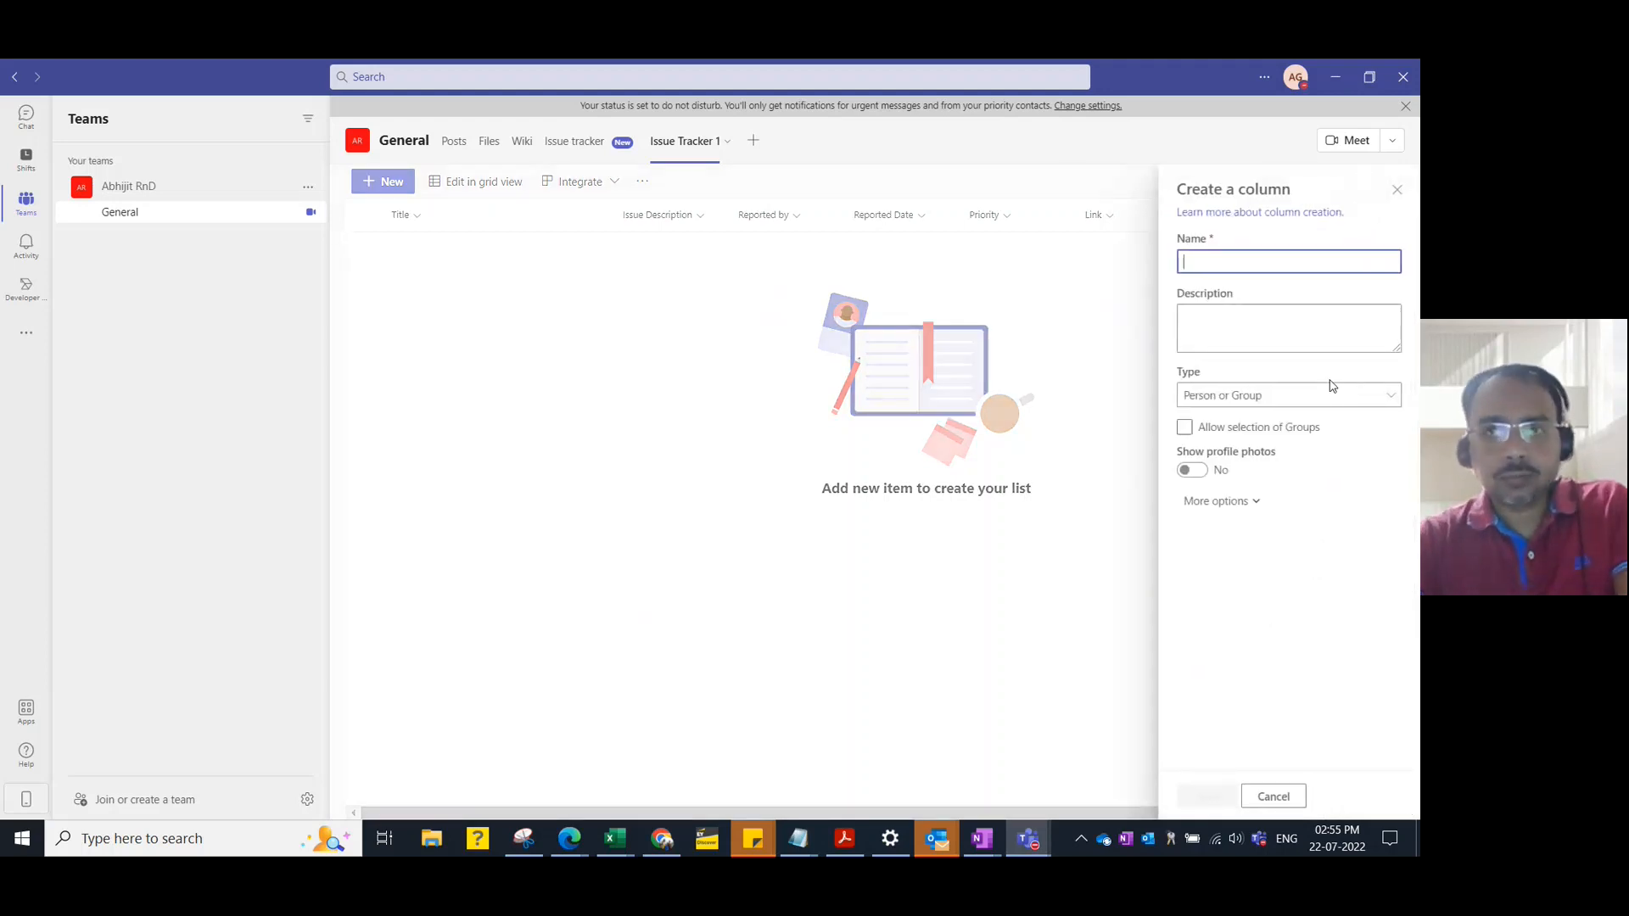
text(assigne)
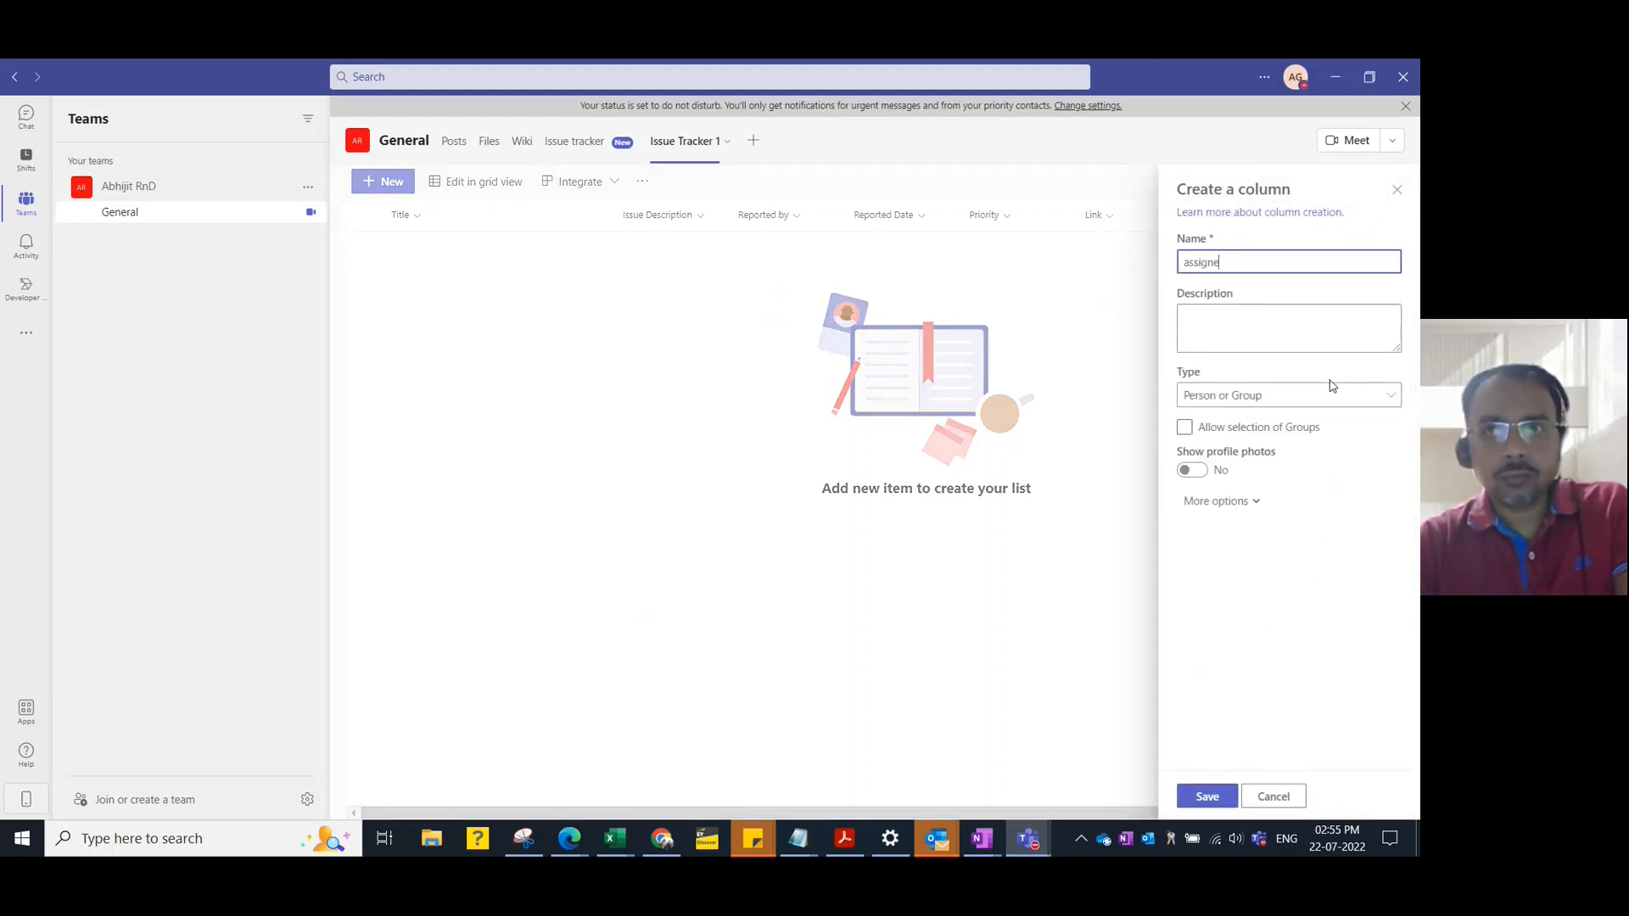
text(d to)
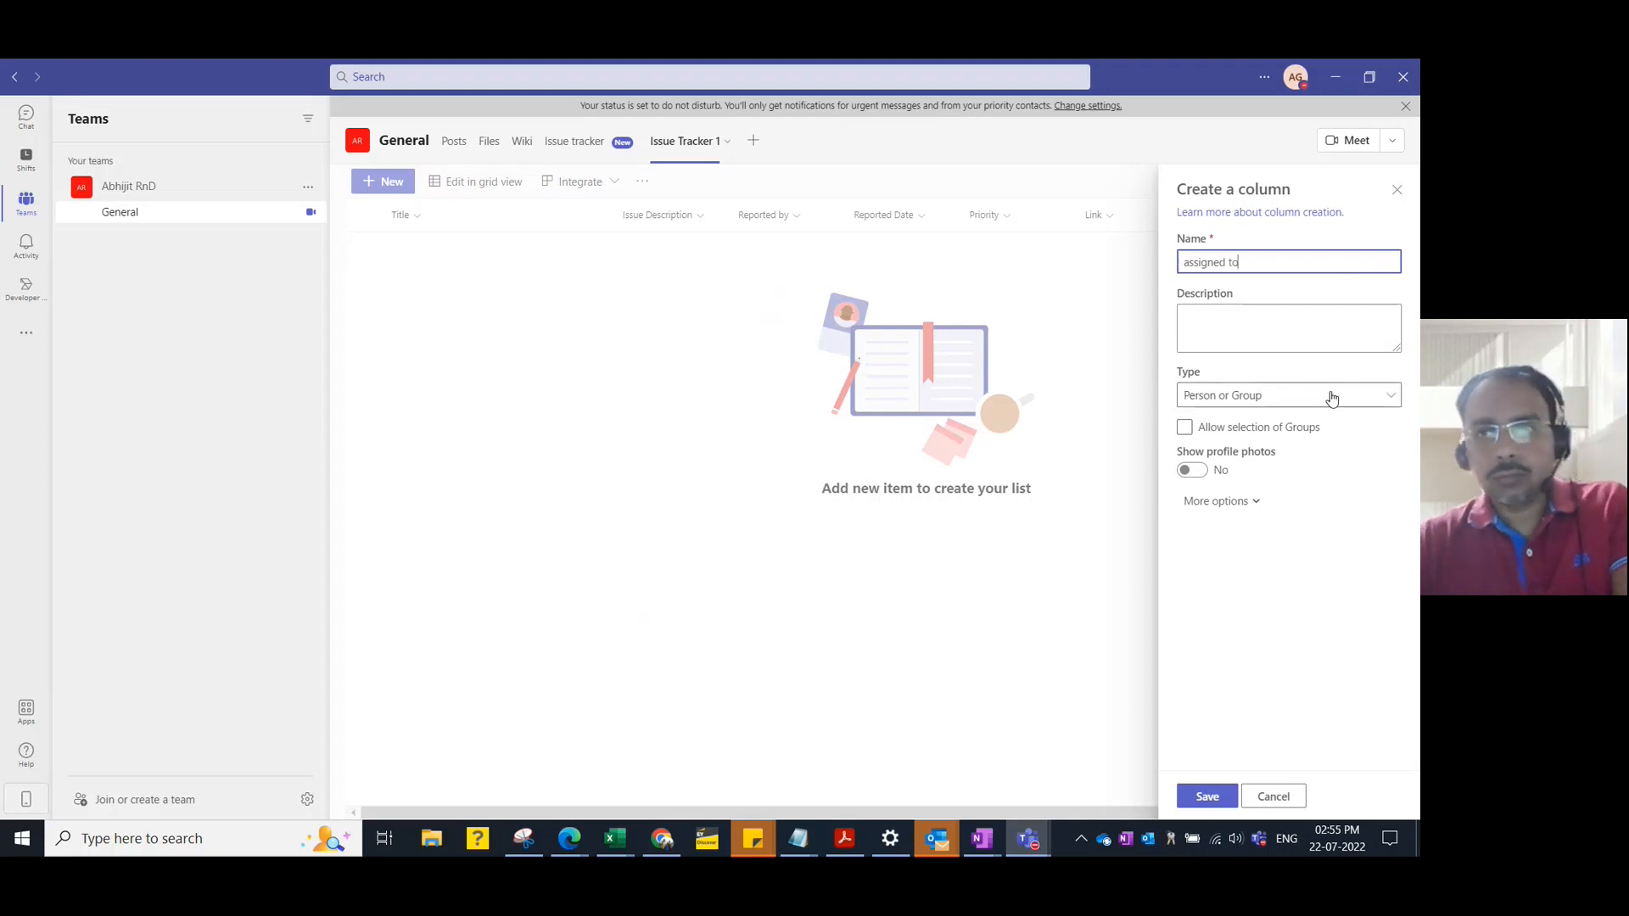
click(1190, 470)
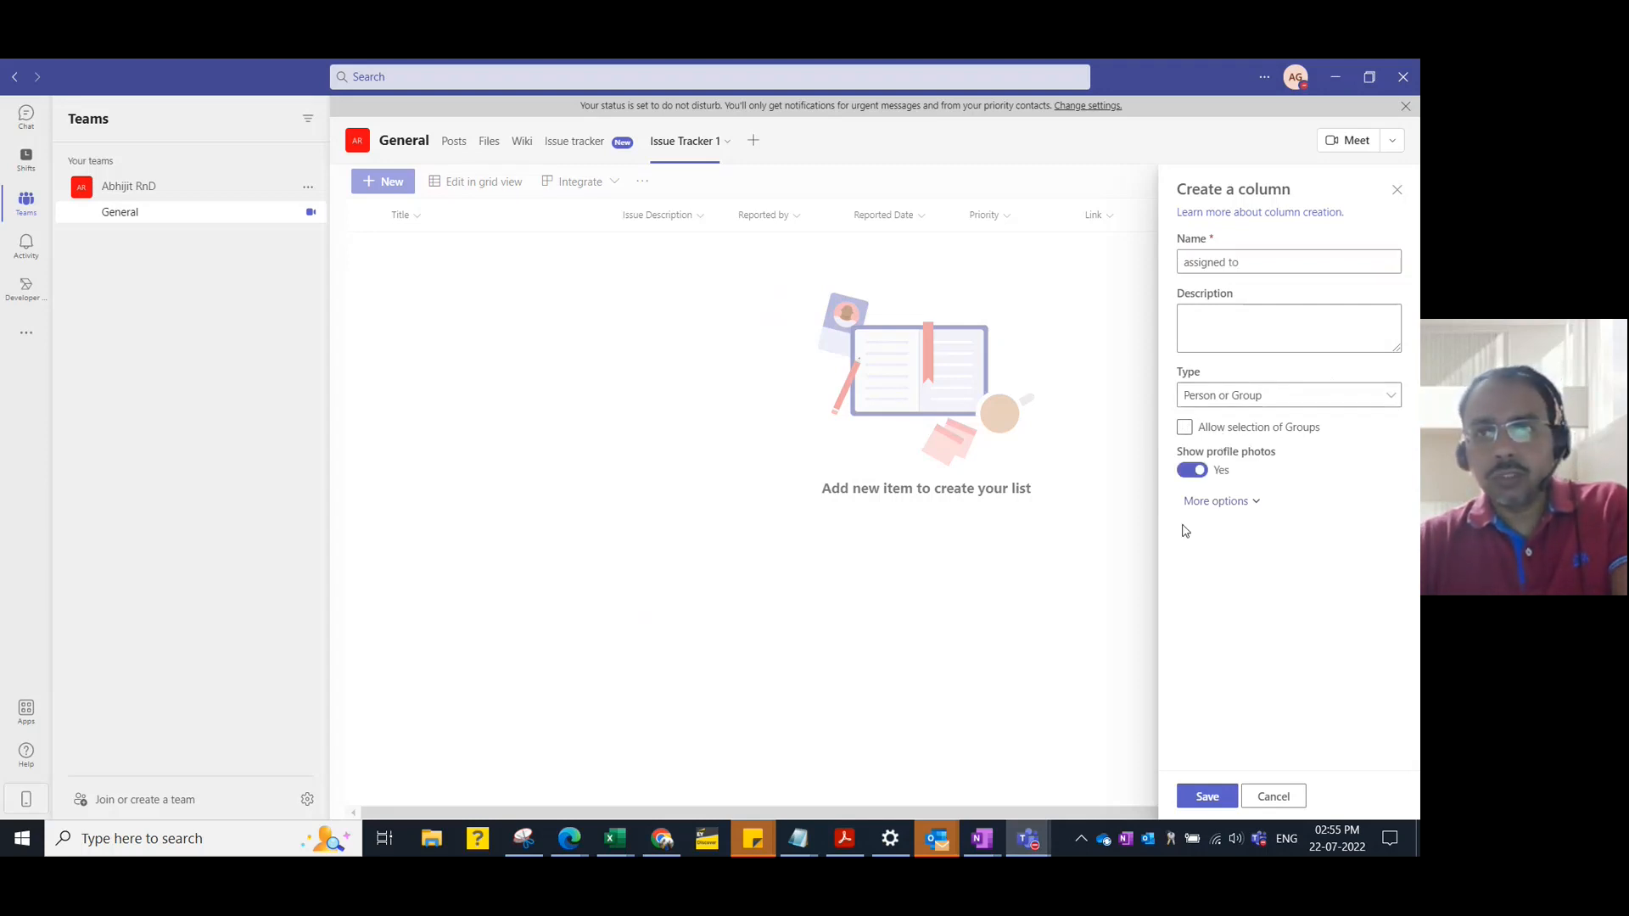
click(1211, 797)
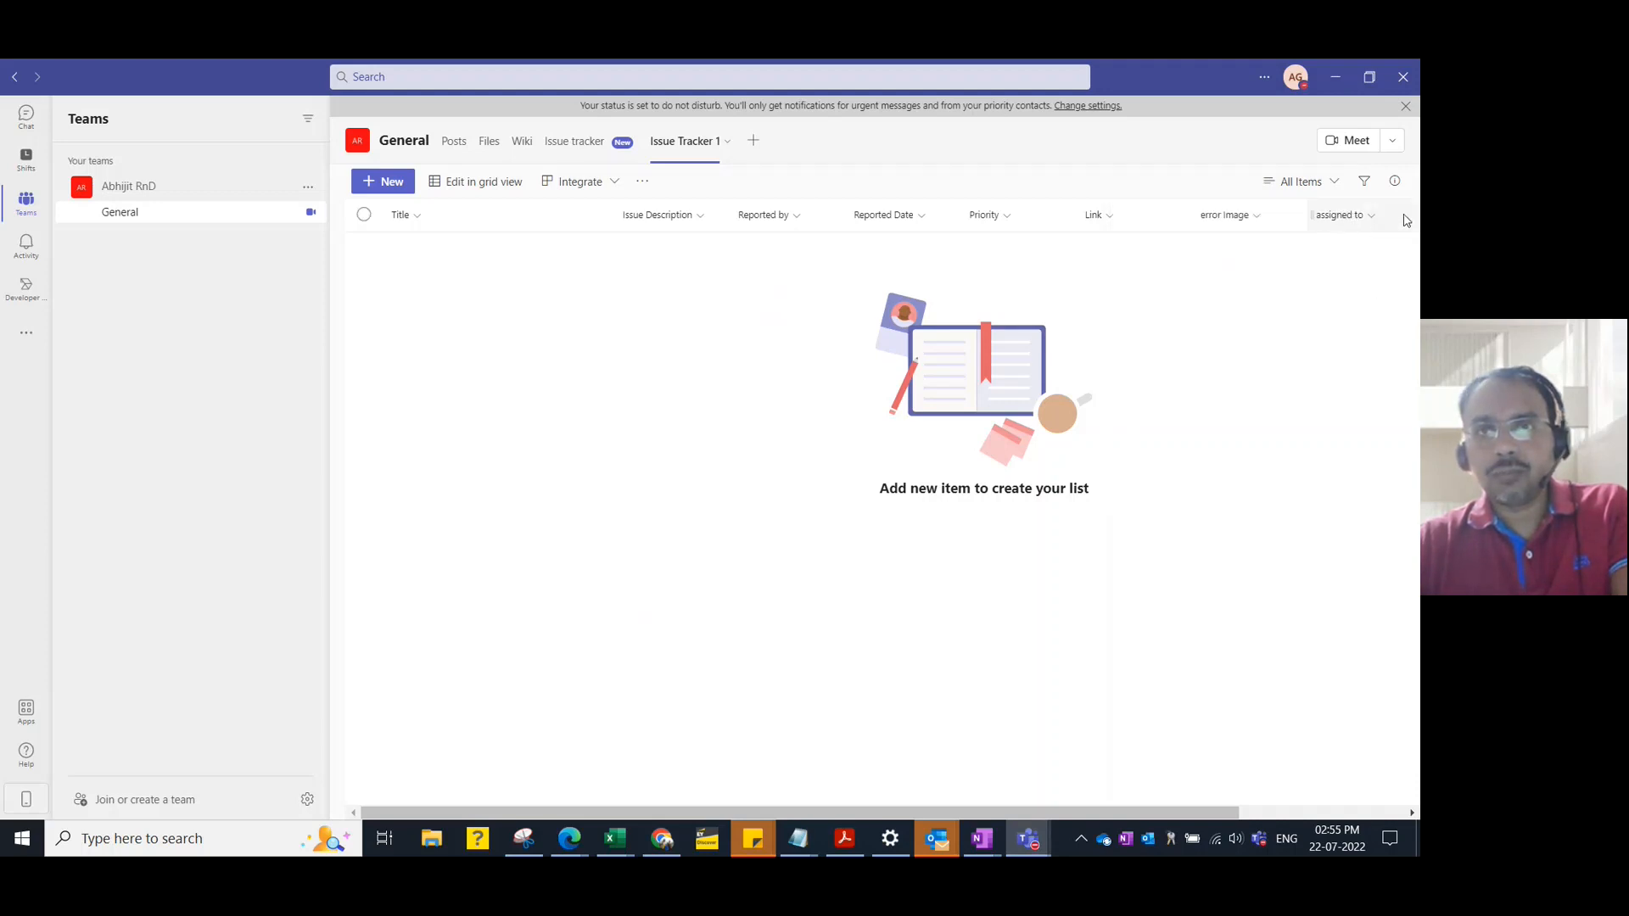
Start a new Choice column after the assigned to column and name it State
drag(1052, 811, 1222, 810)
click(1258, 225)
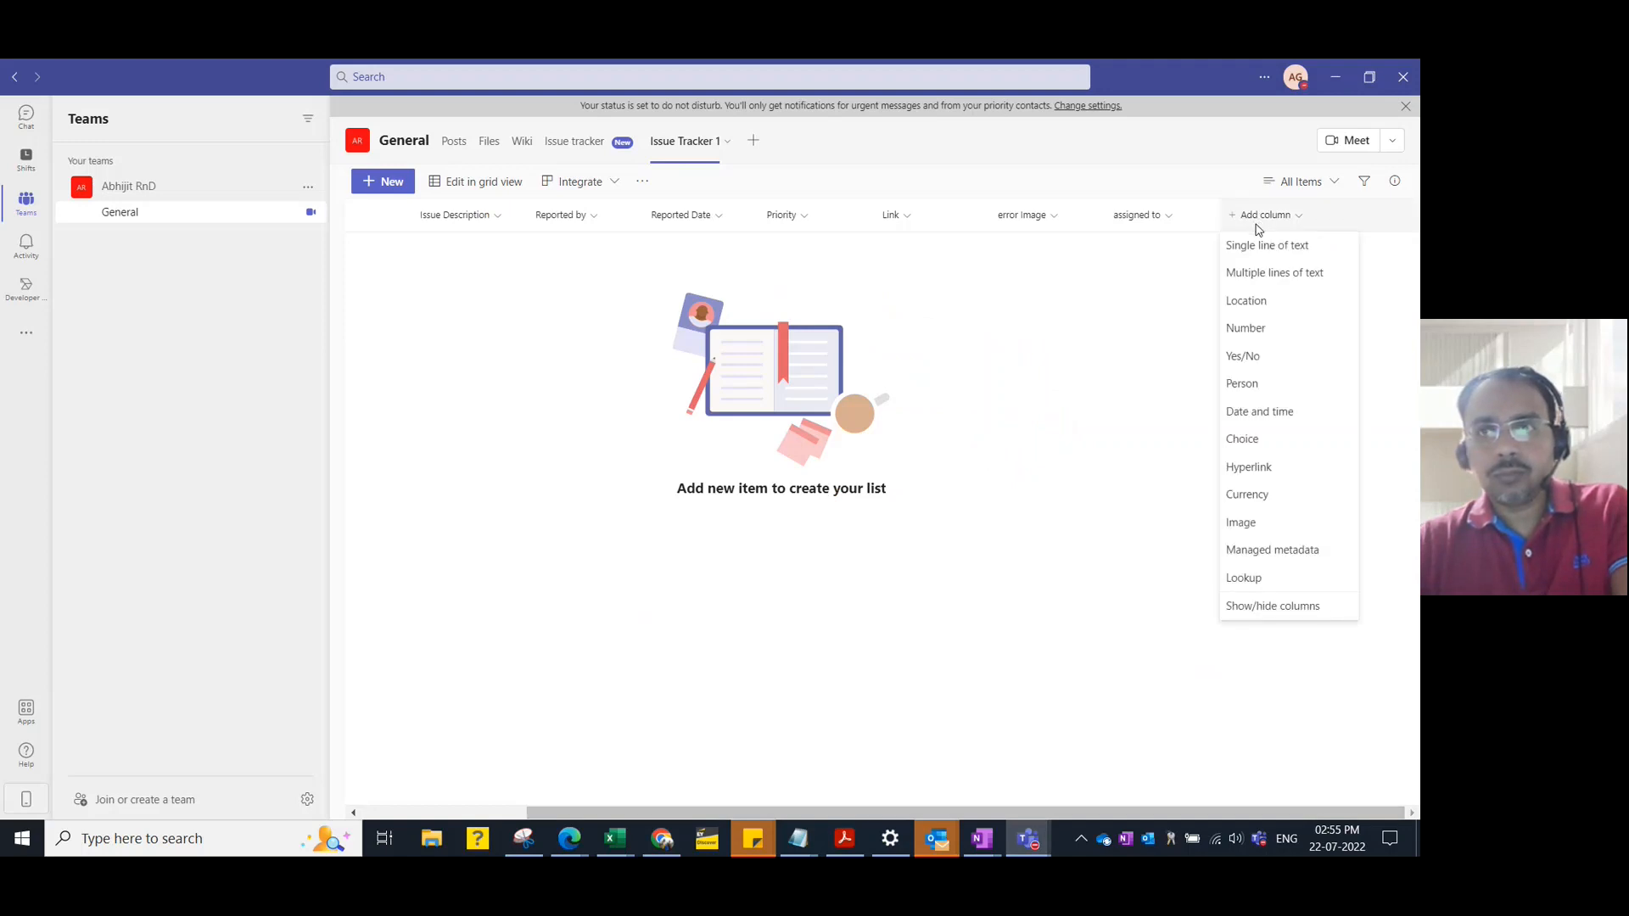
click(1246, 439)
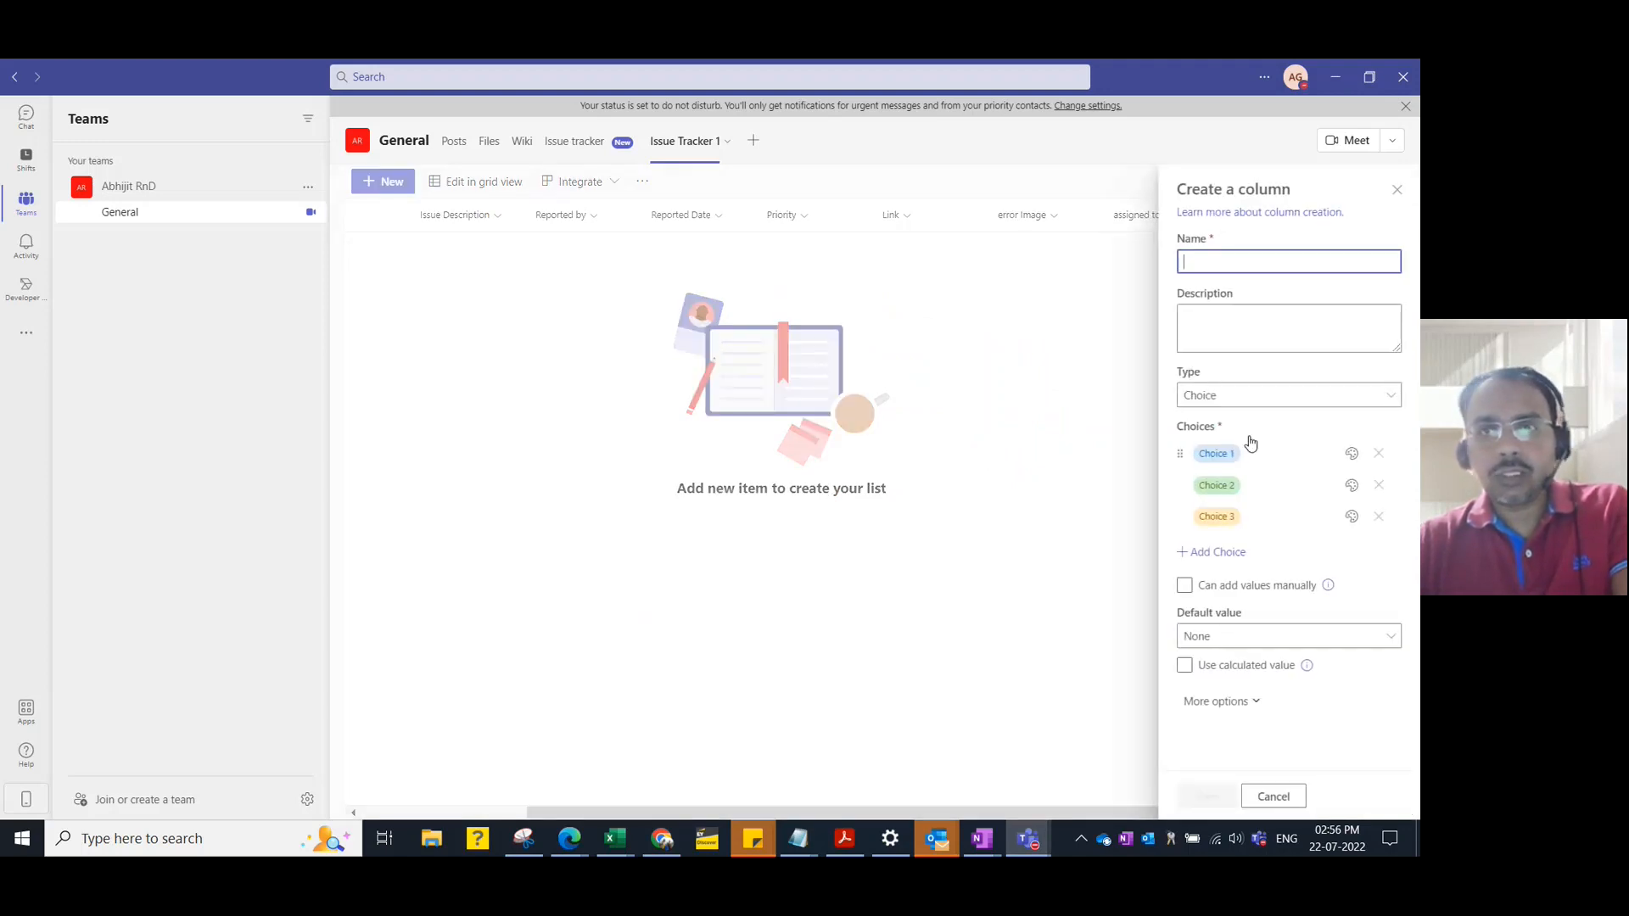
text(State)
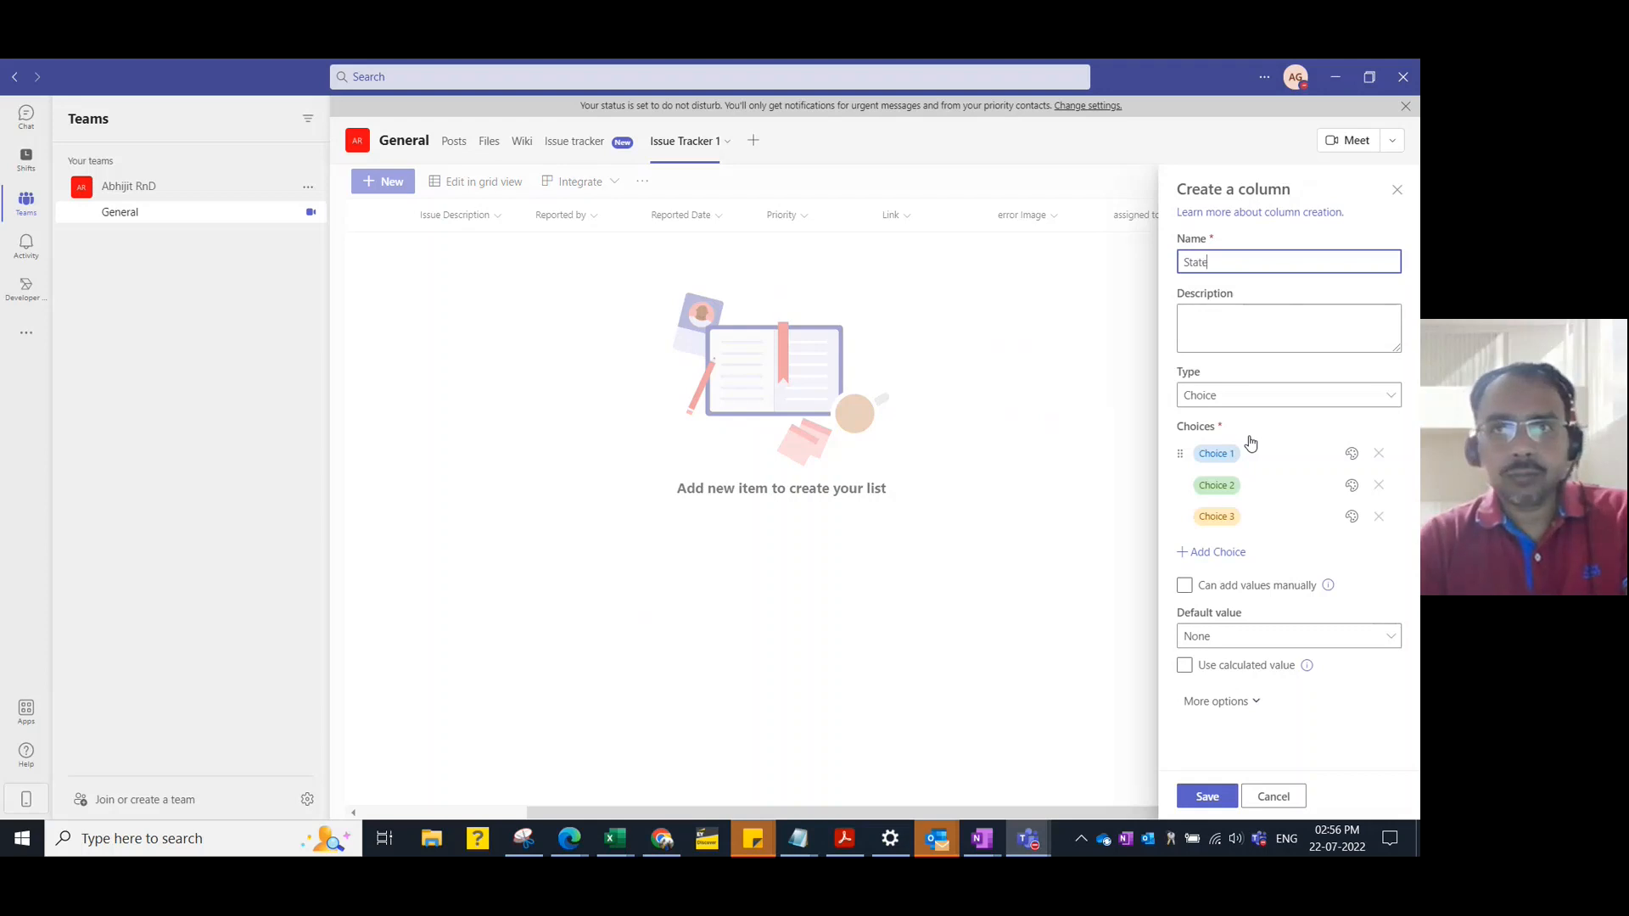
key(Tab)
Rename the three default choices of the State column as New, In-Progress and Close
click(1227, 455)
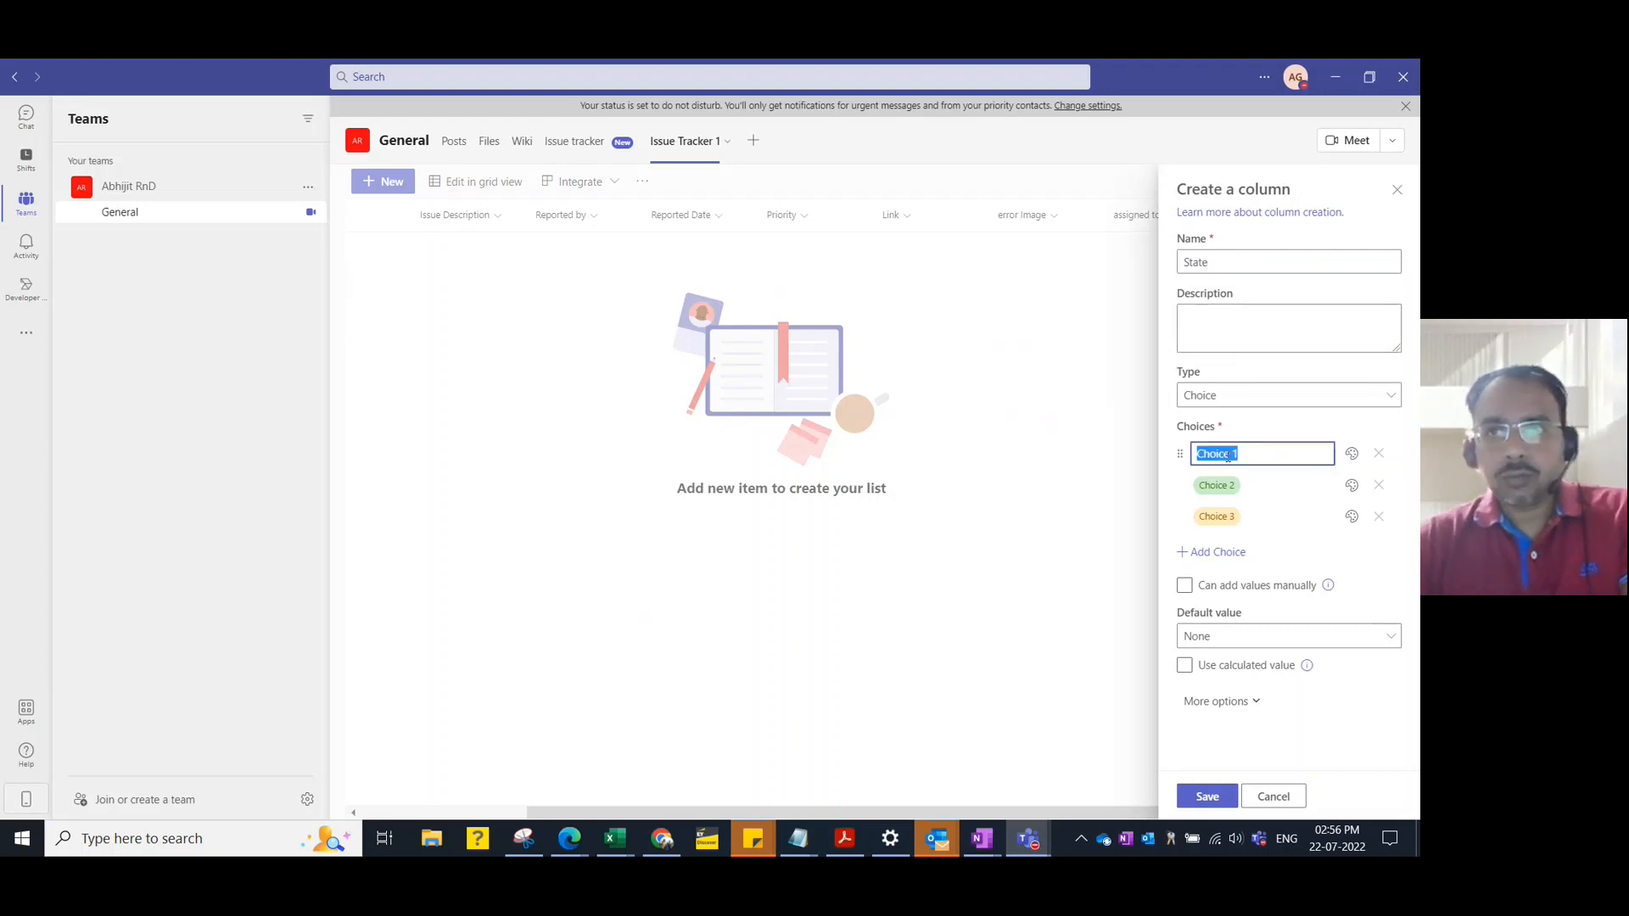
text(New)
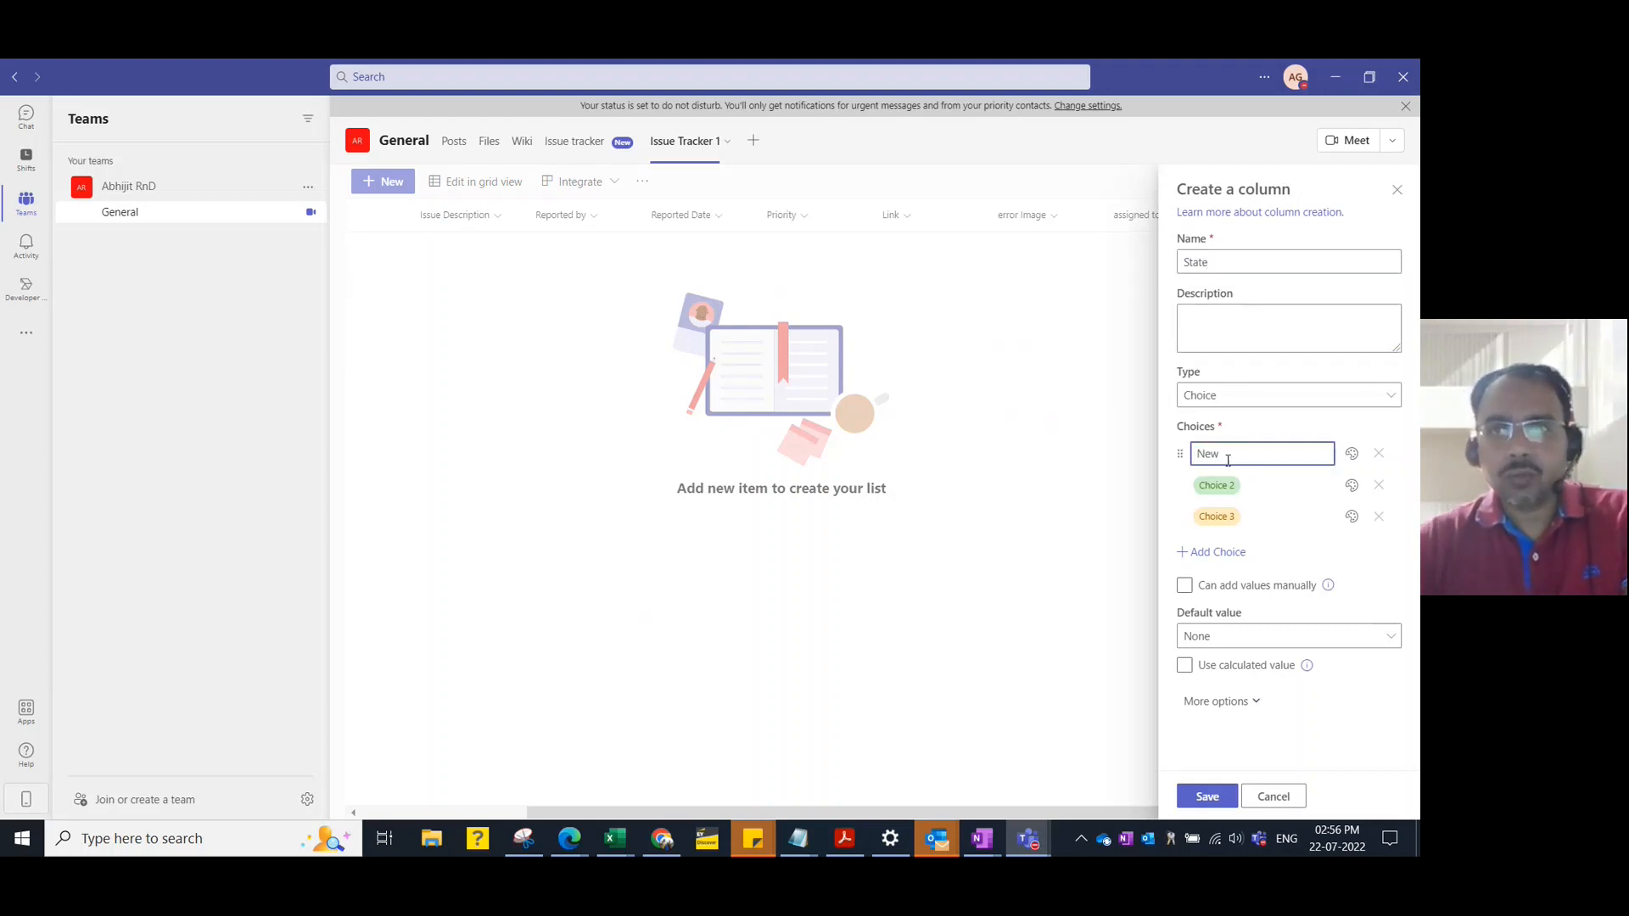
click(1233, 485)
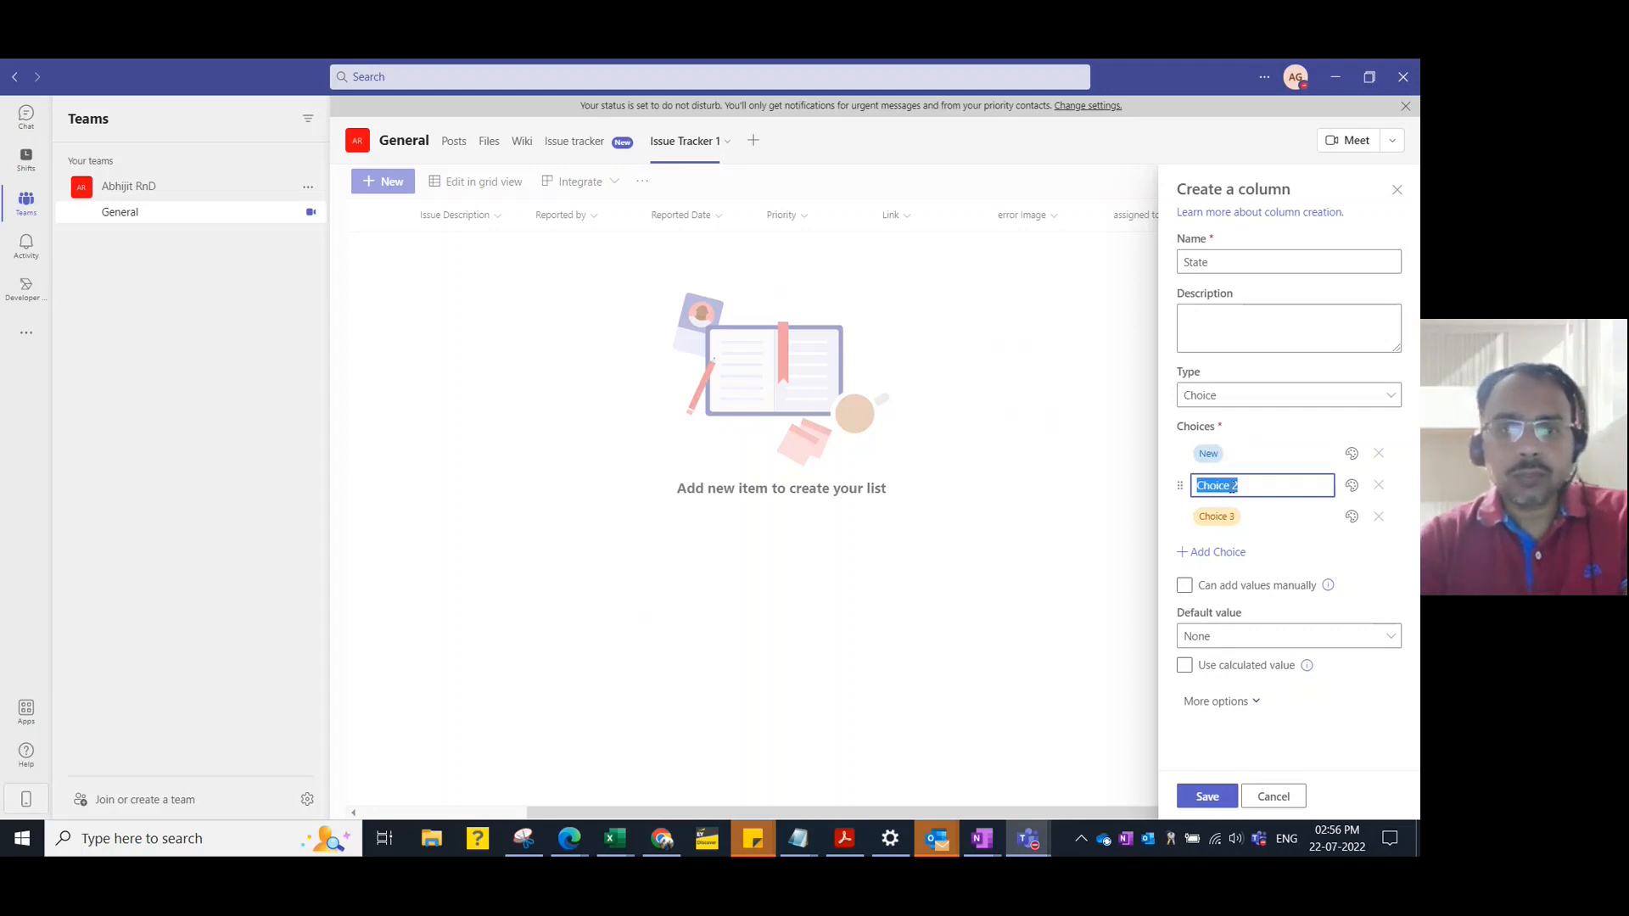
text(In-rpo)
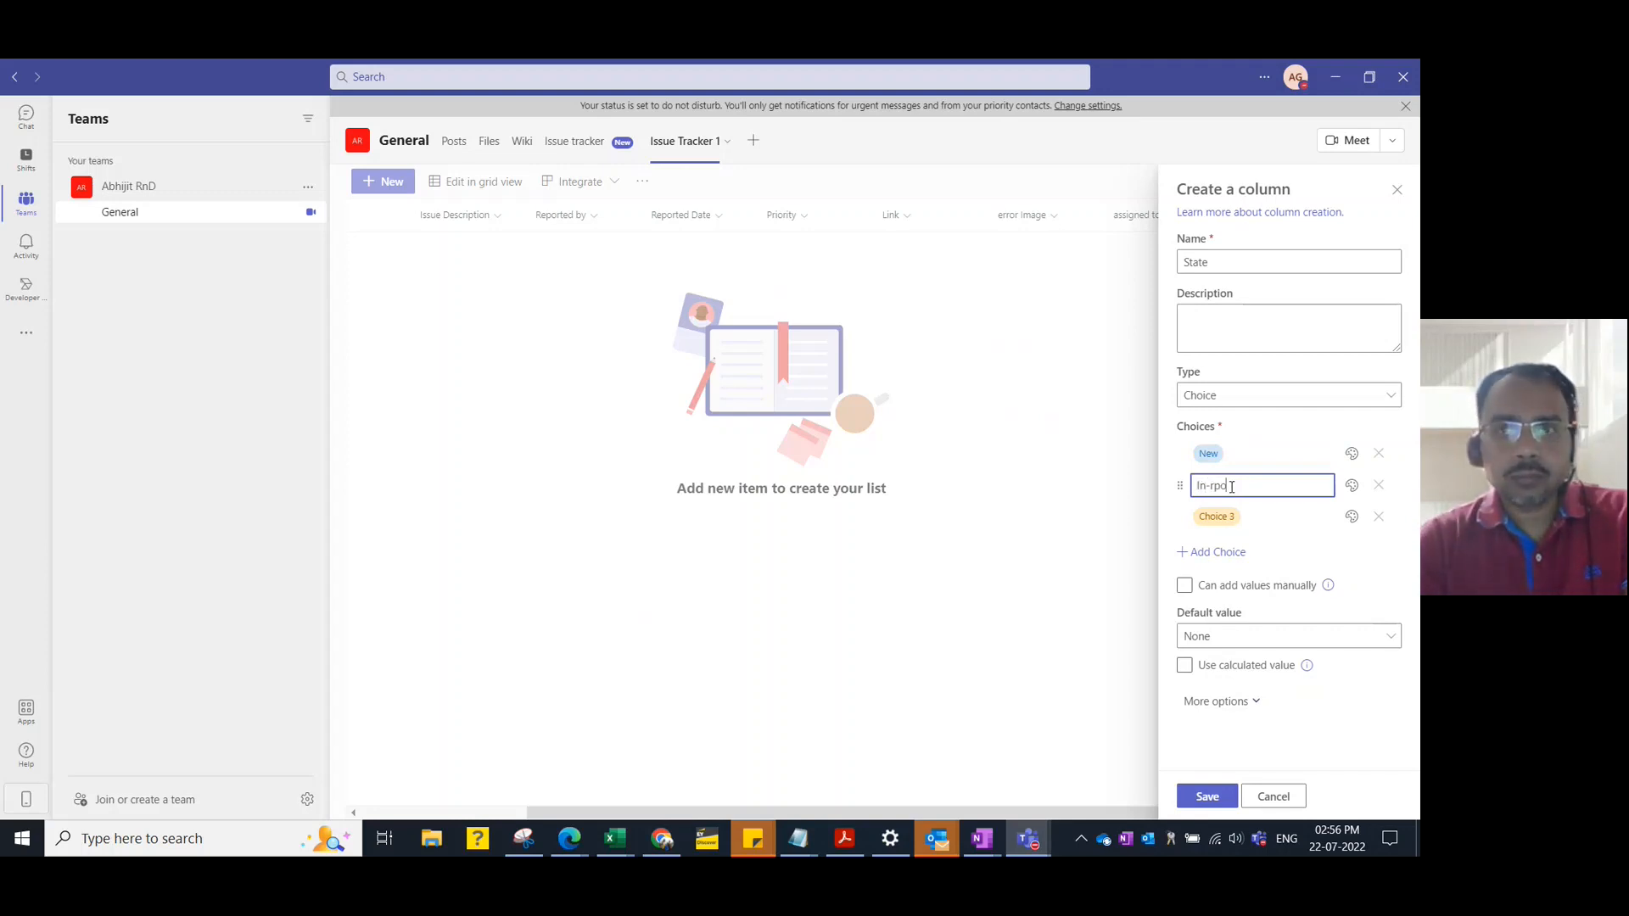
text(gP)
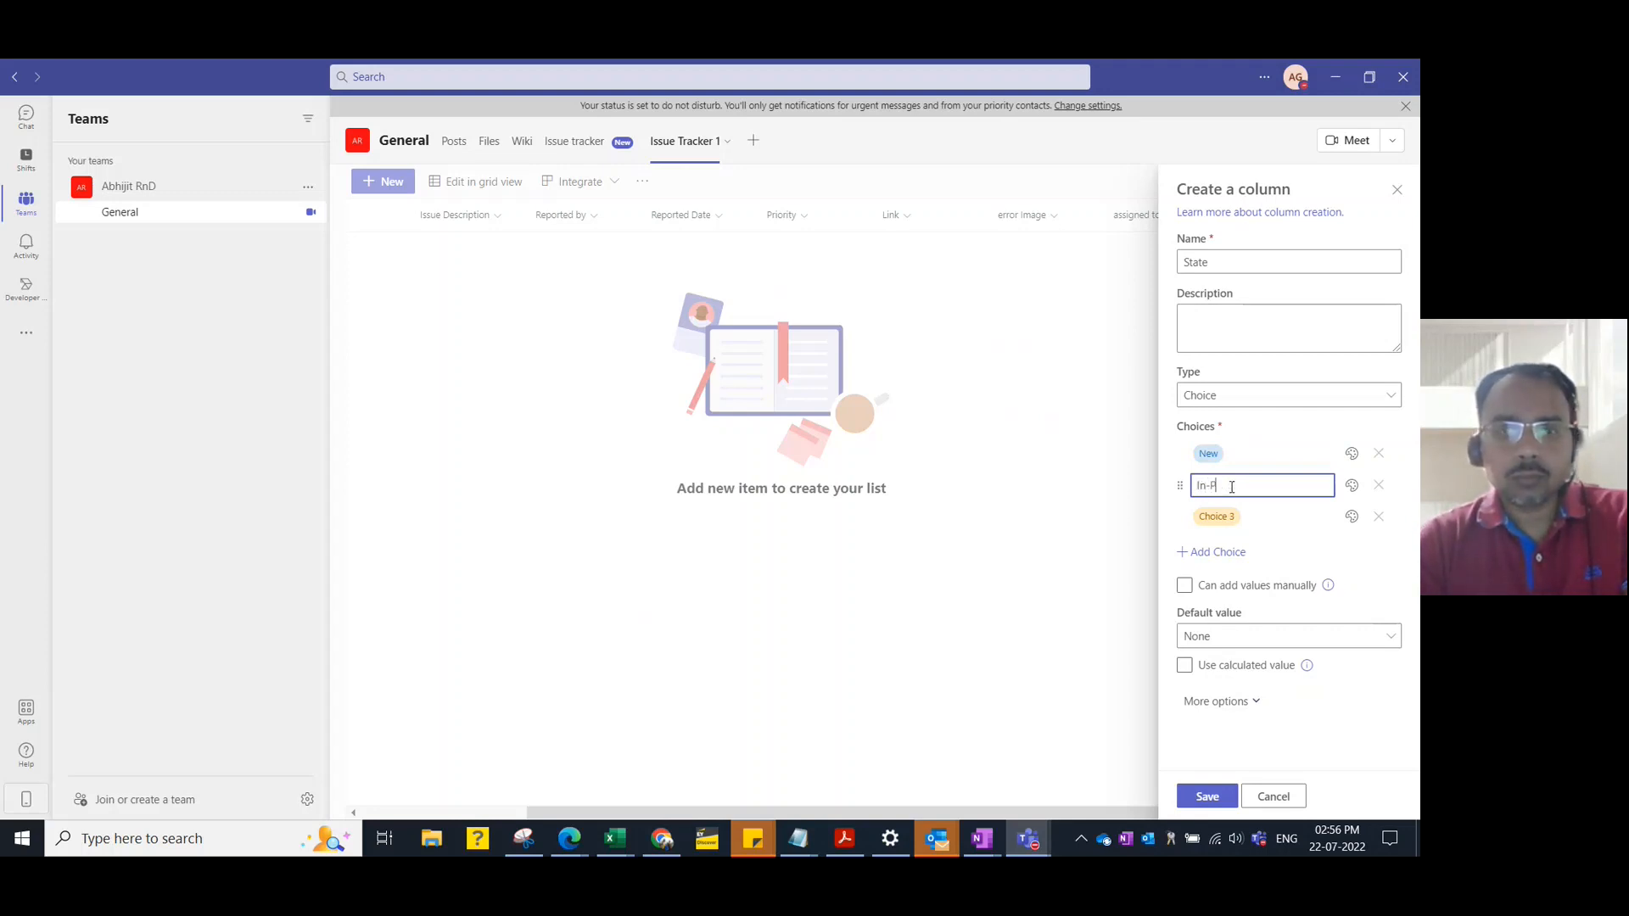
text(rogress)
click(1213, 515)
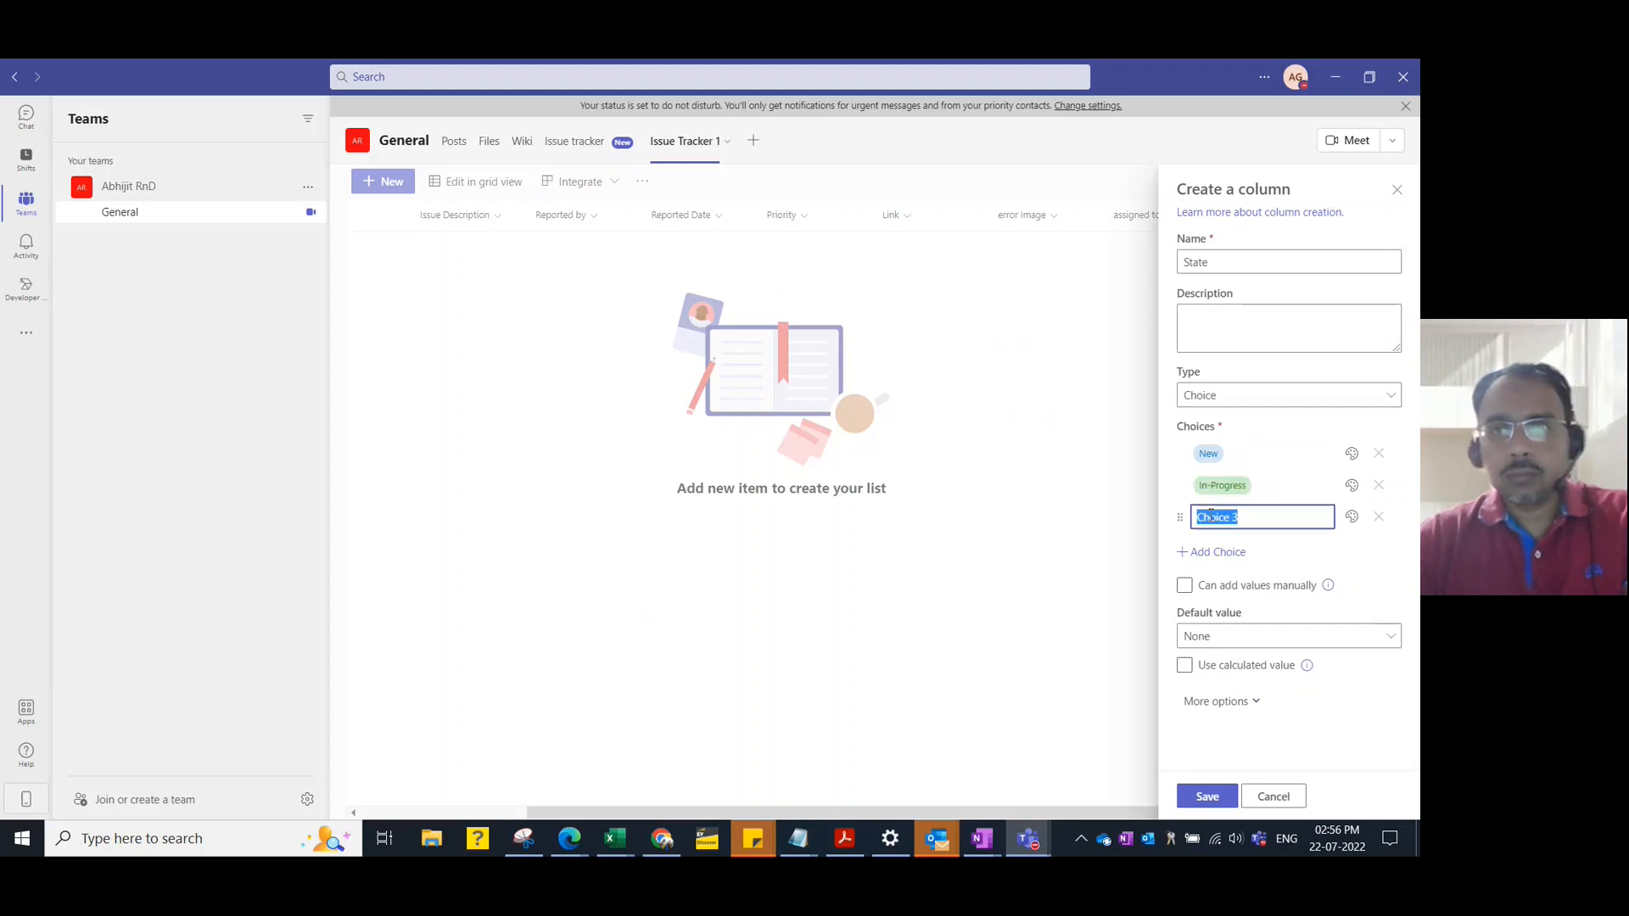
text(Close)
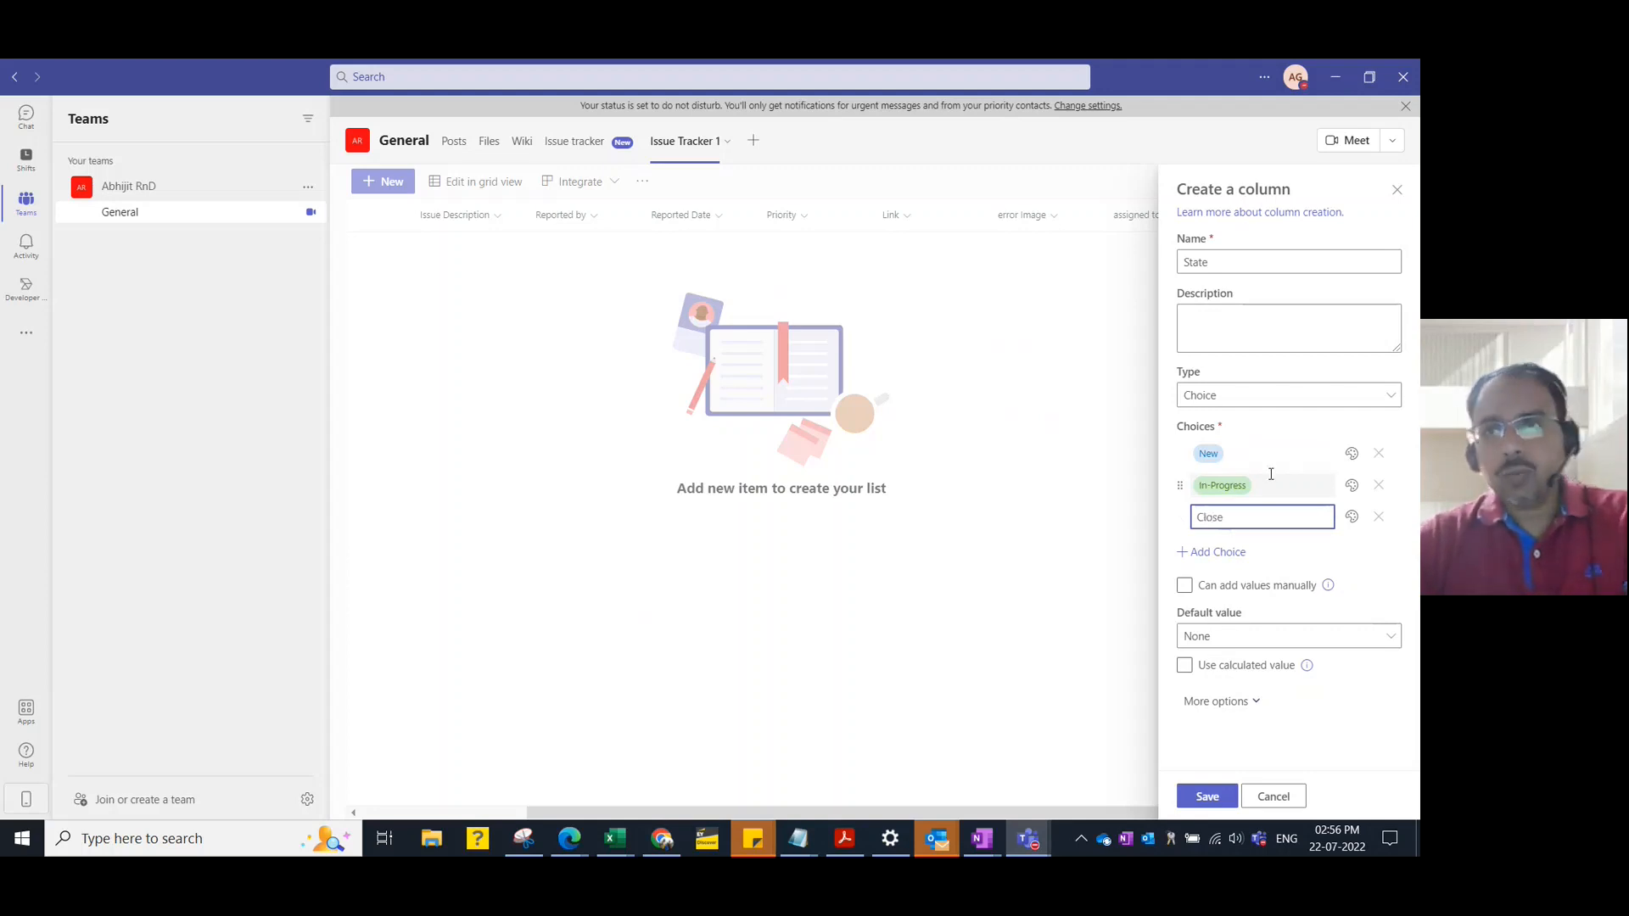
Add a fourth choice named On-Hold to the State column
click(1234, 551)
click(1236, 549)
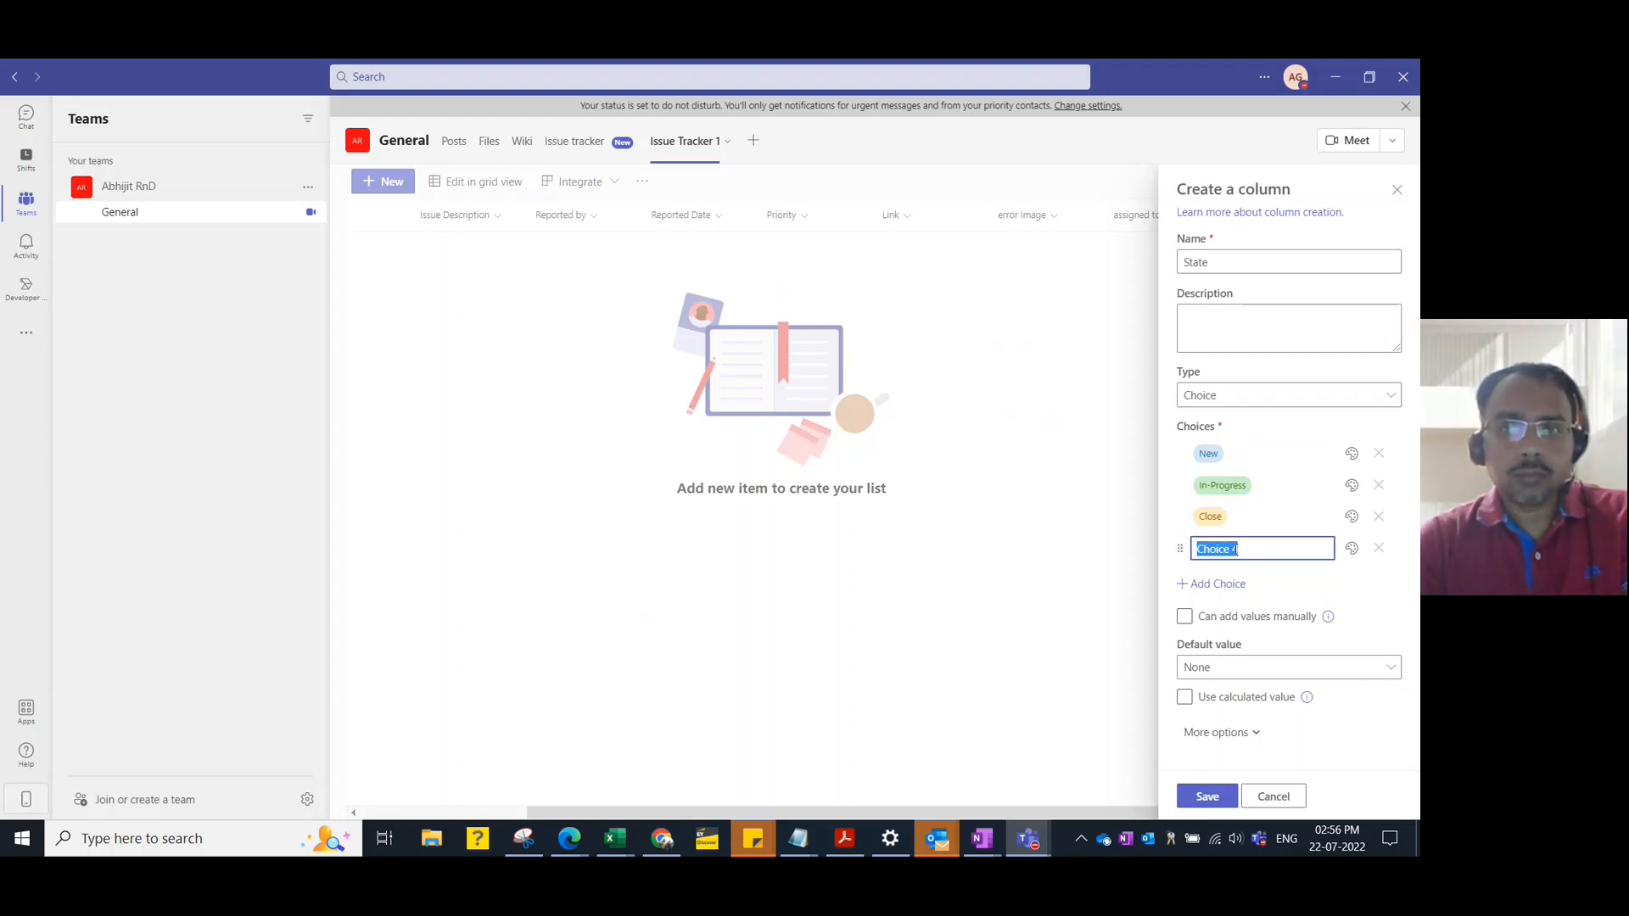
text(On-HO)
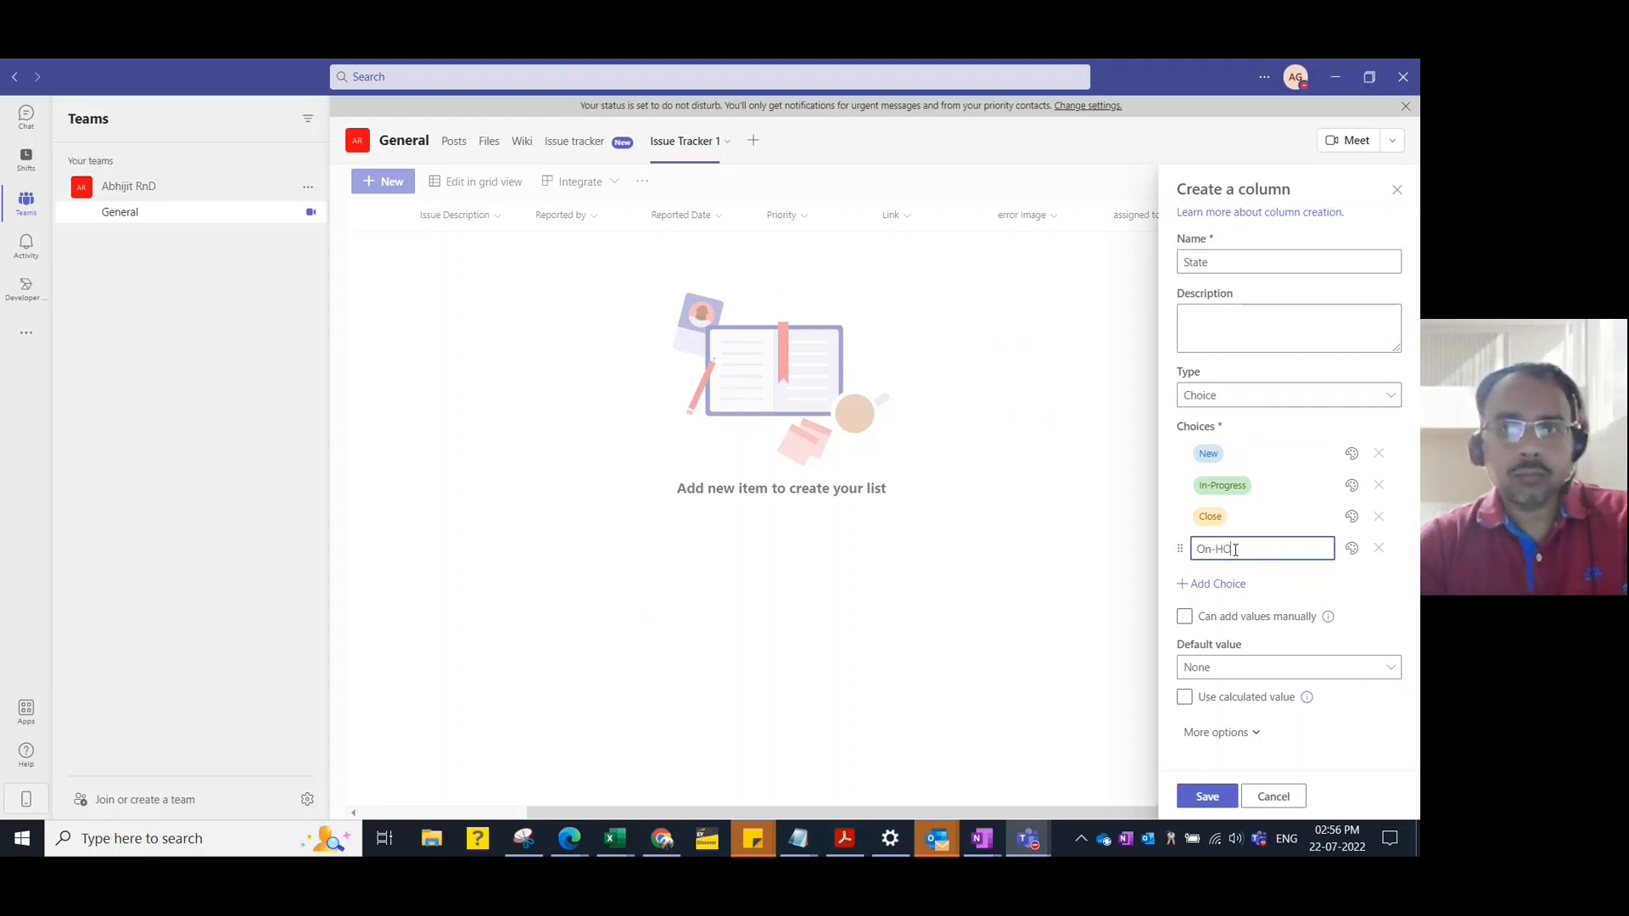
text(Ld)
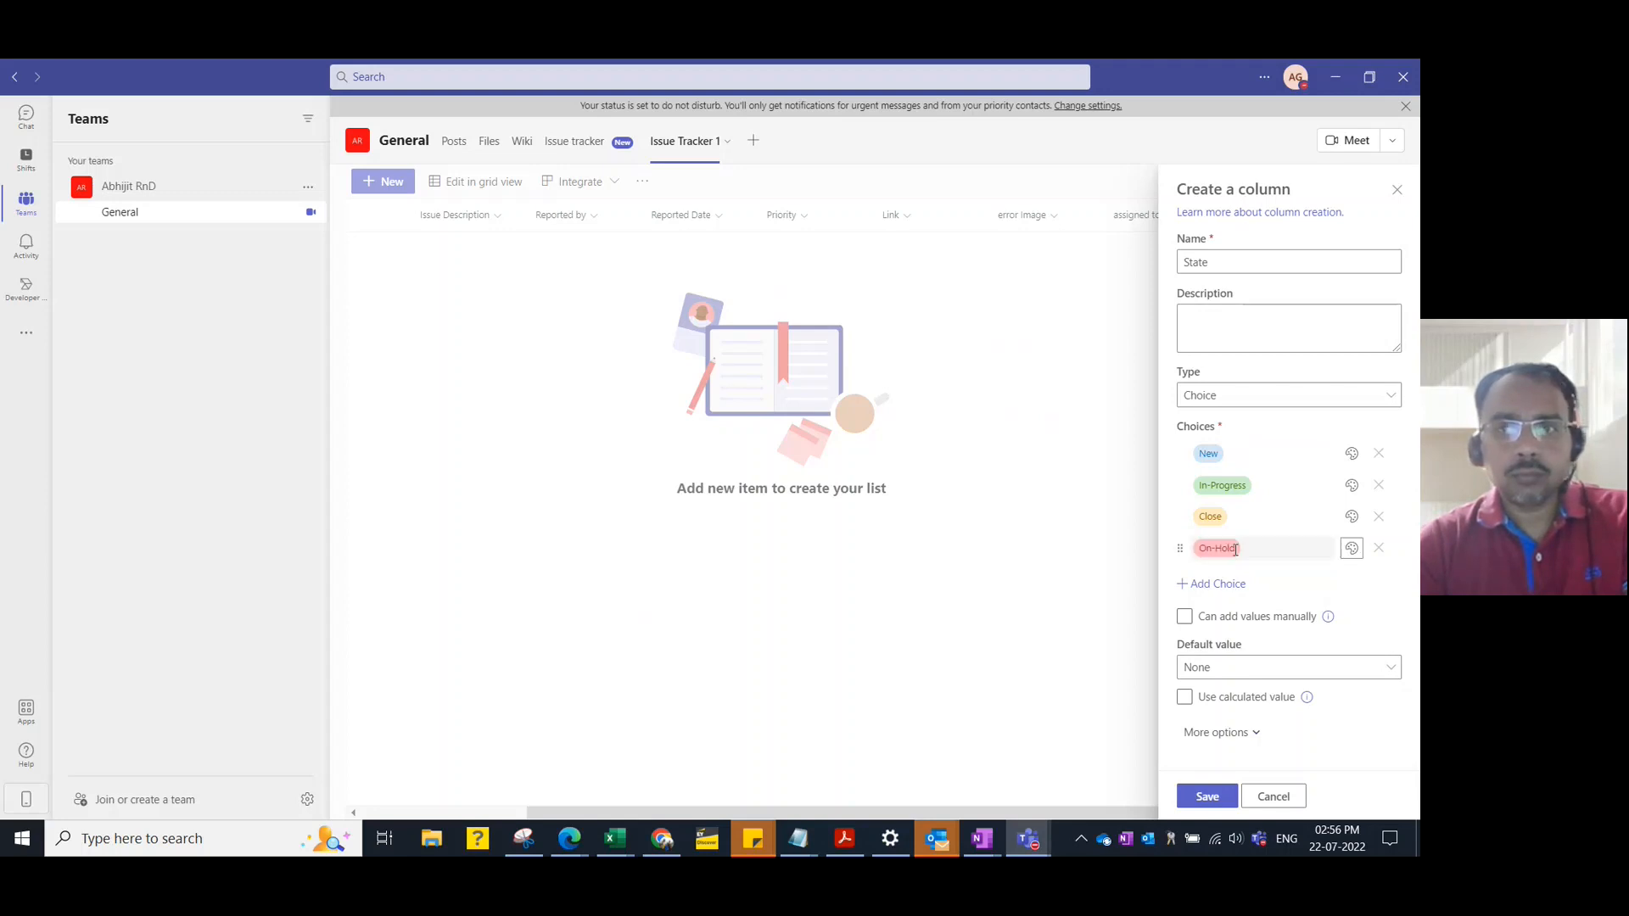
Set the default value of the State column to New and save the column
click(1239, 669)
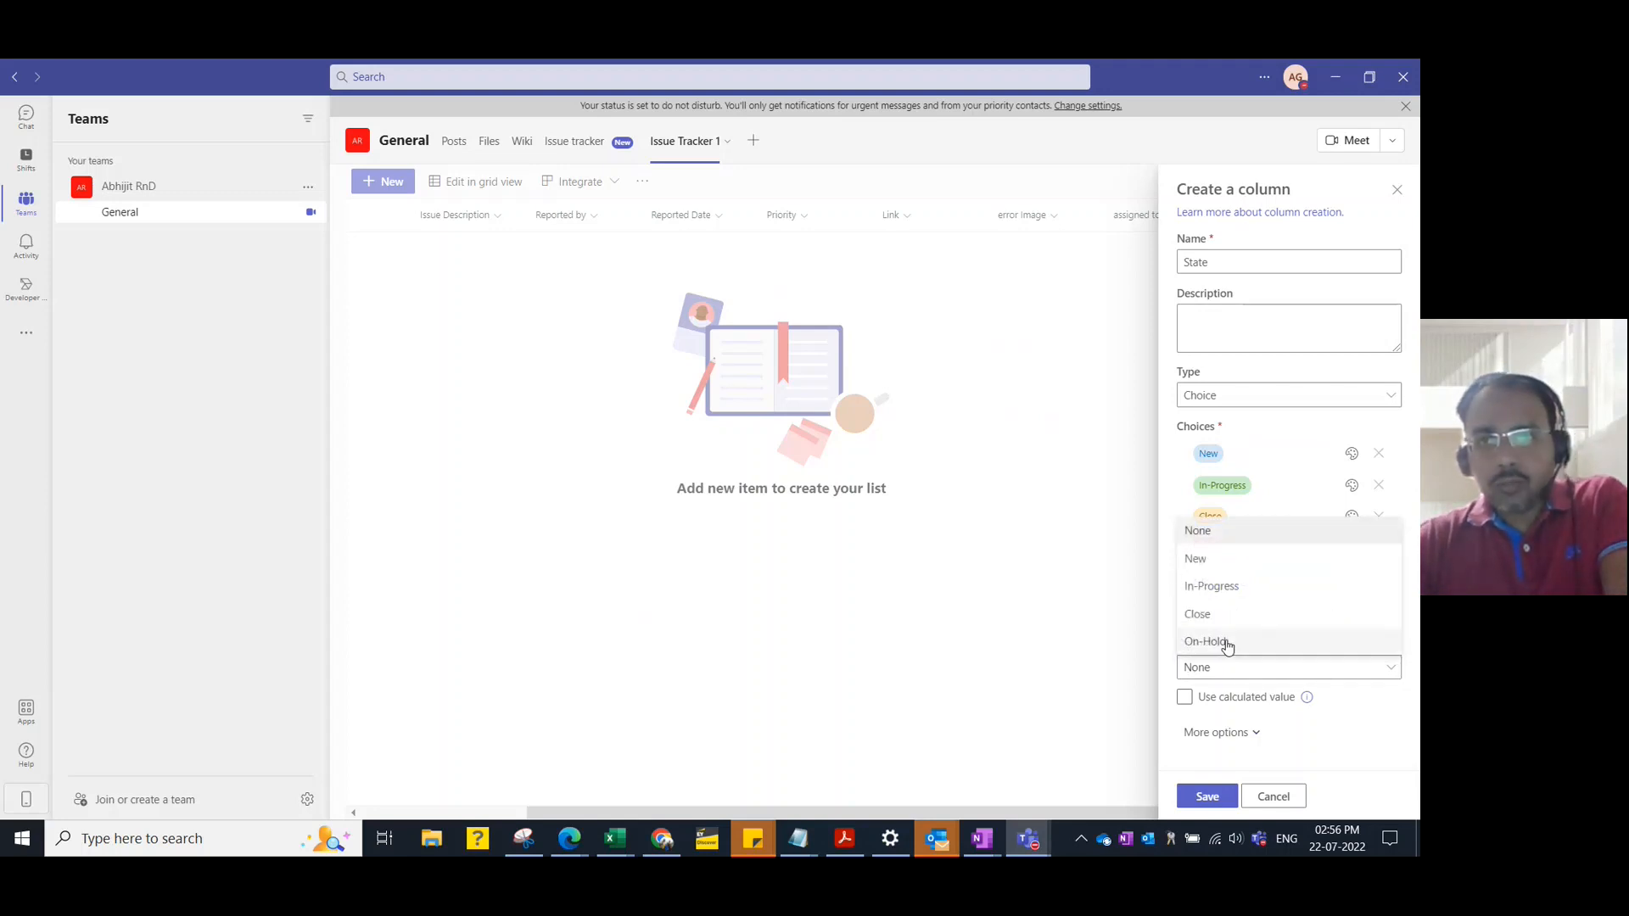
click(1201, 563)
click(1205, 797)
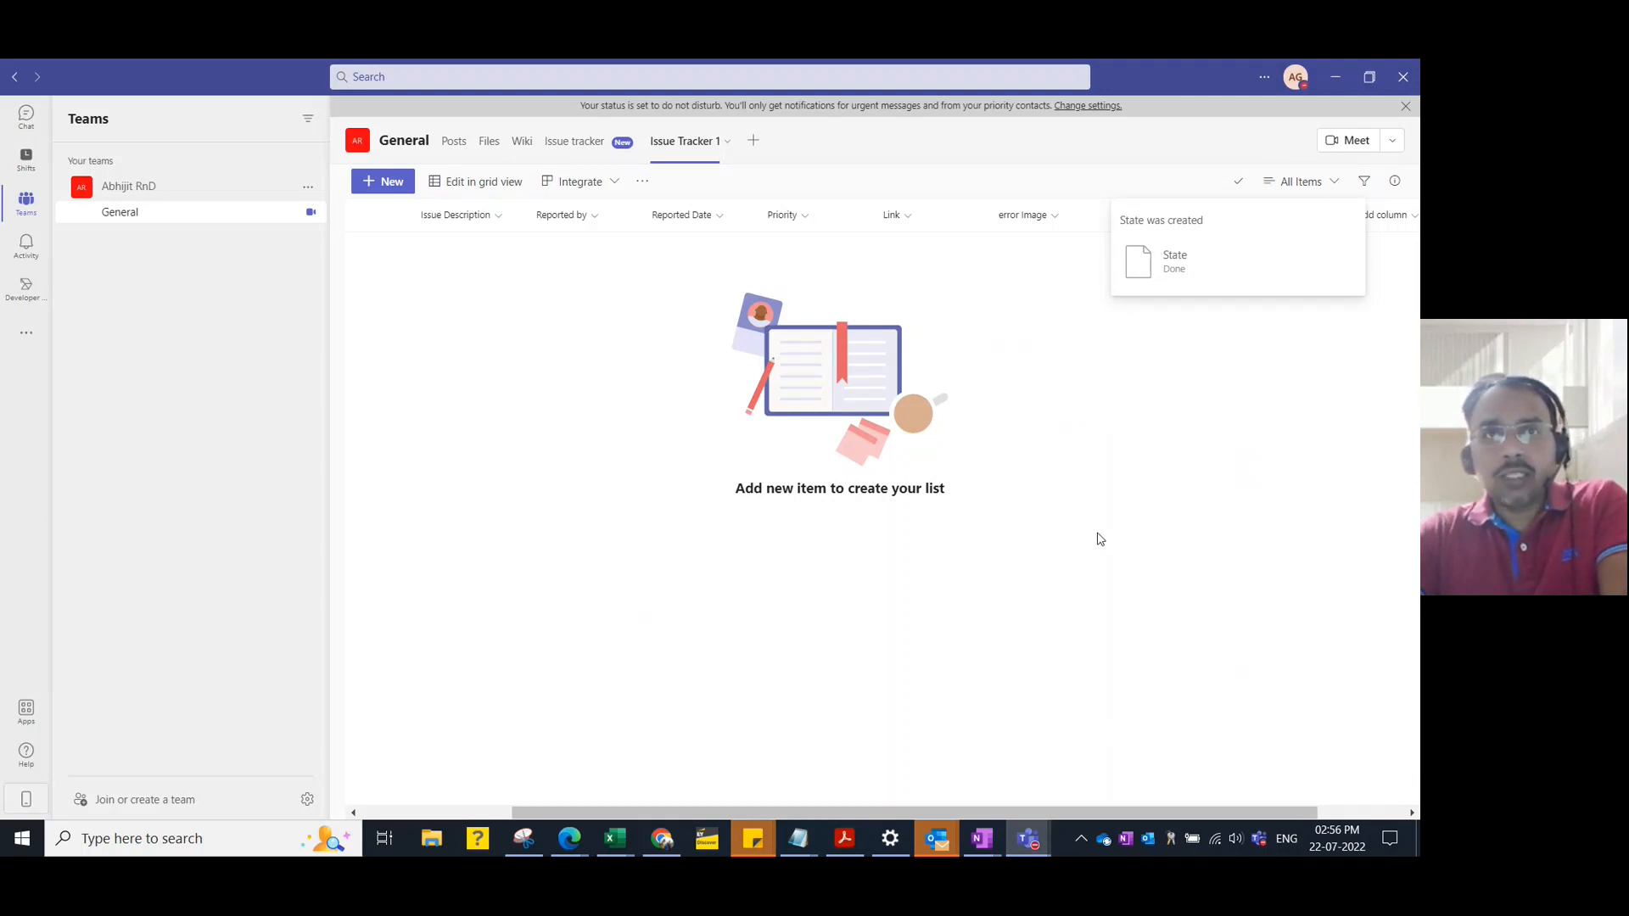
Start a new list item with the title "error login" and the issue description "see image attached"
click(380, 184)
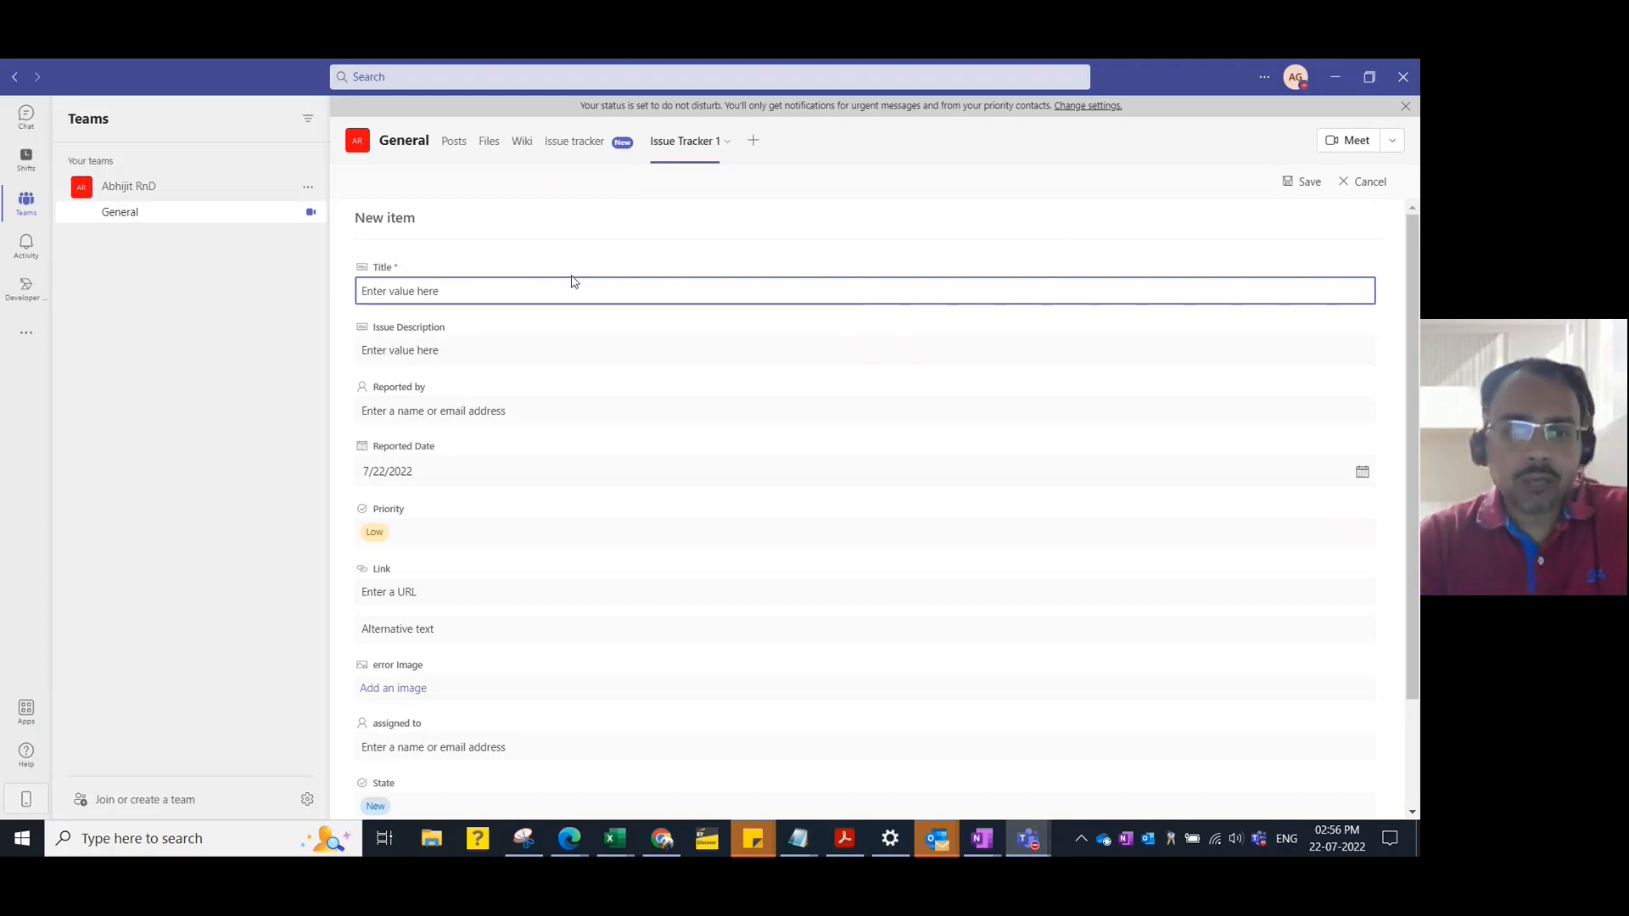
text(error login)
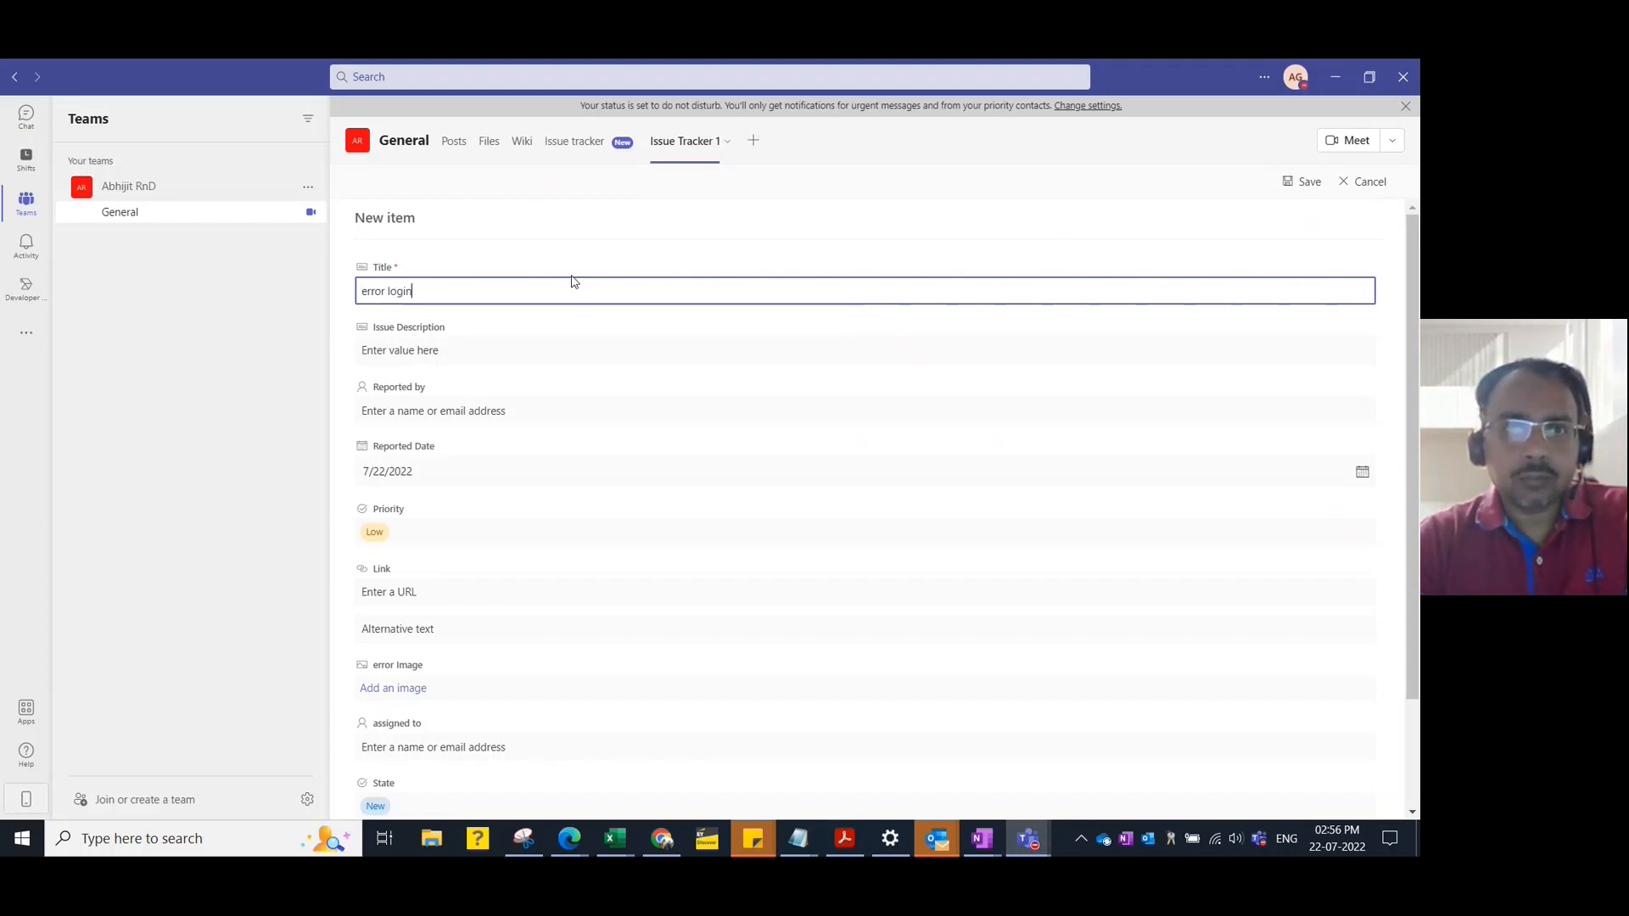
key(Tab)
text(se)
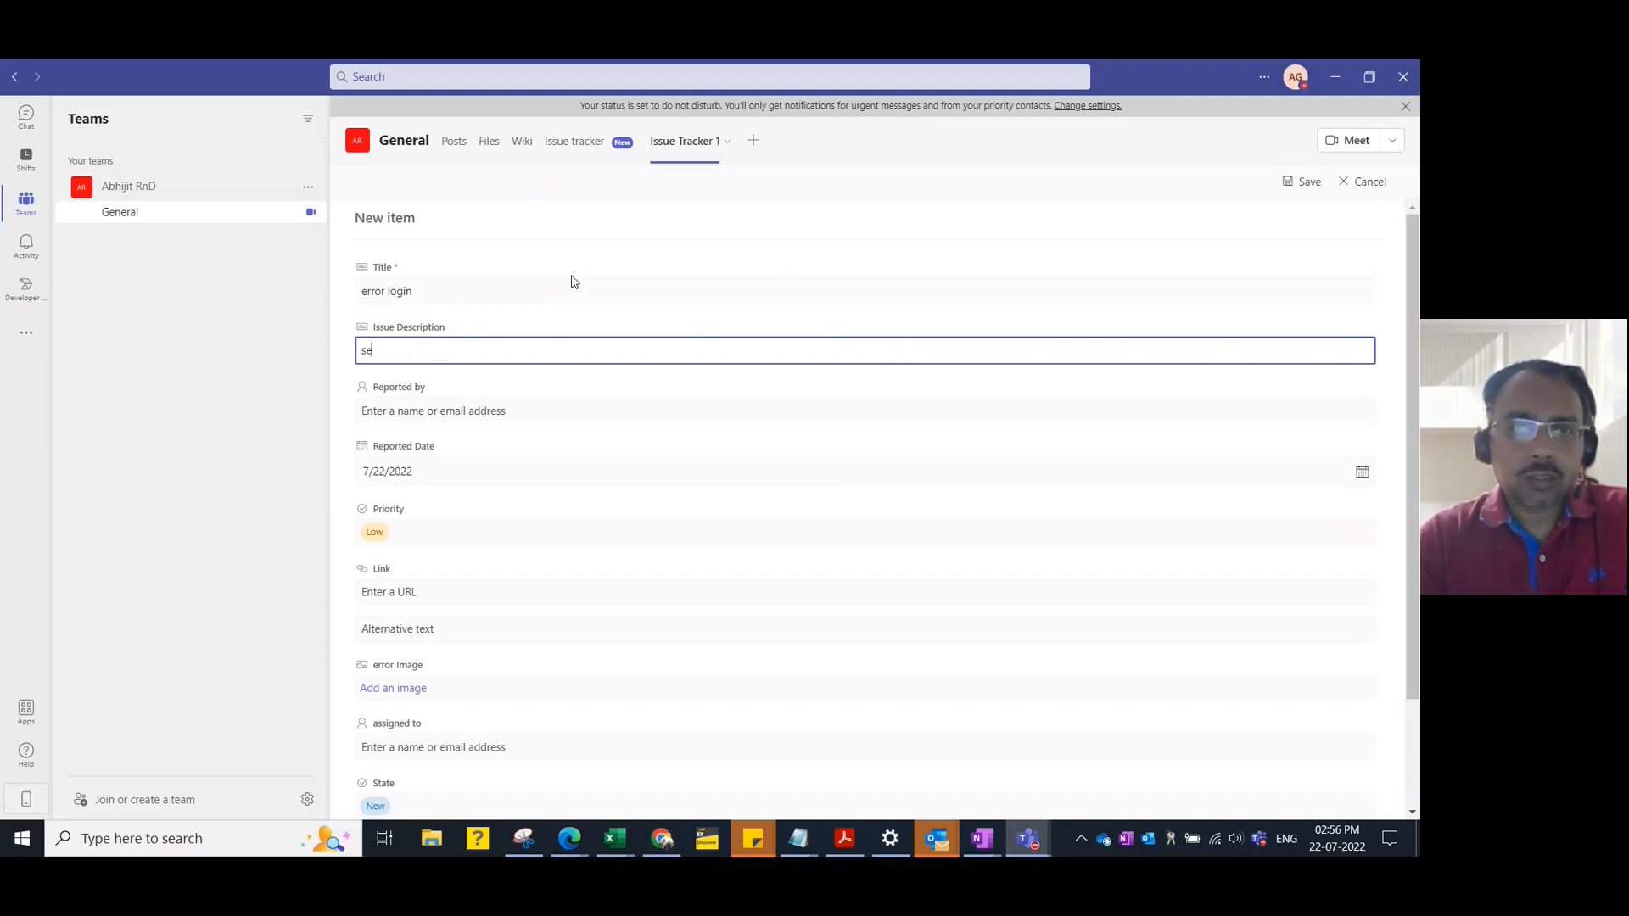
text(e image attached)
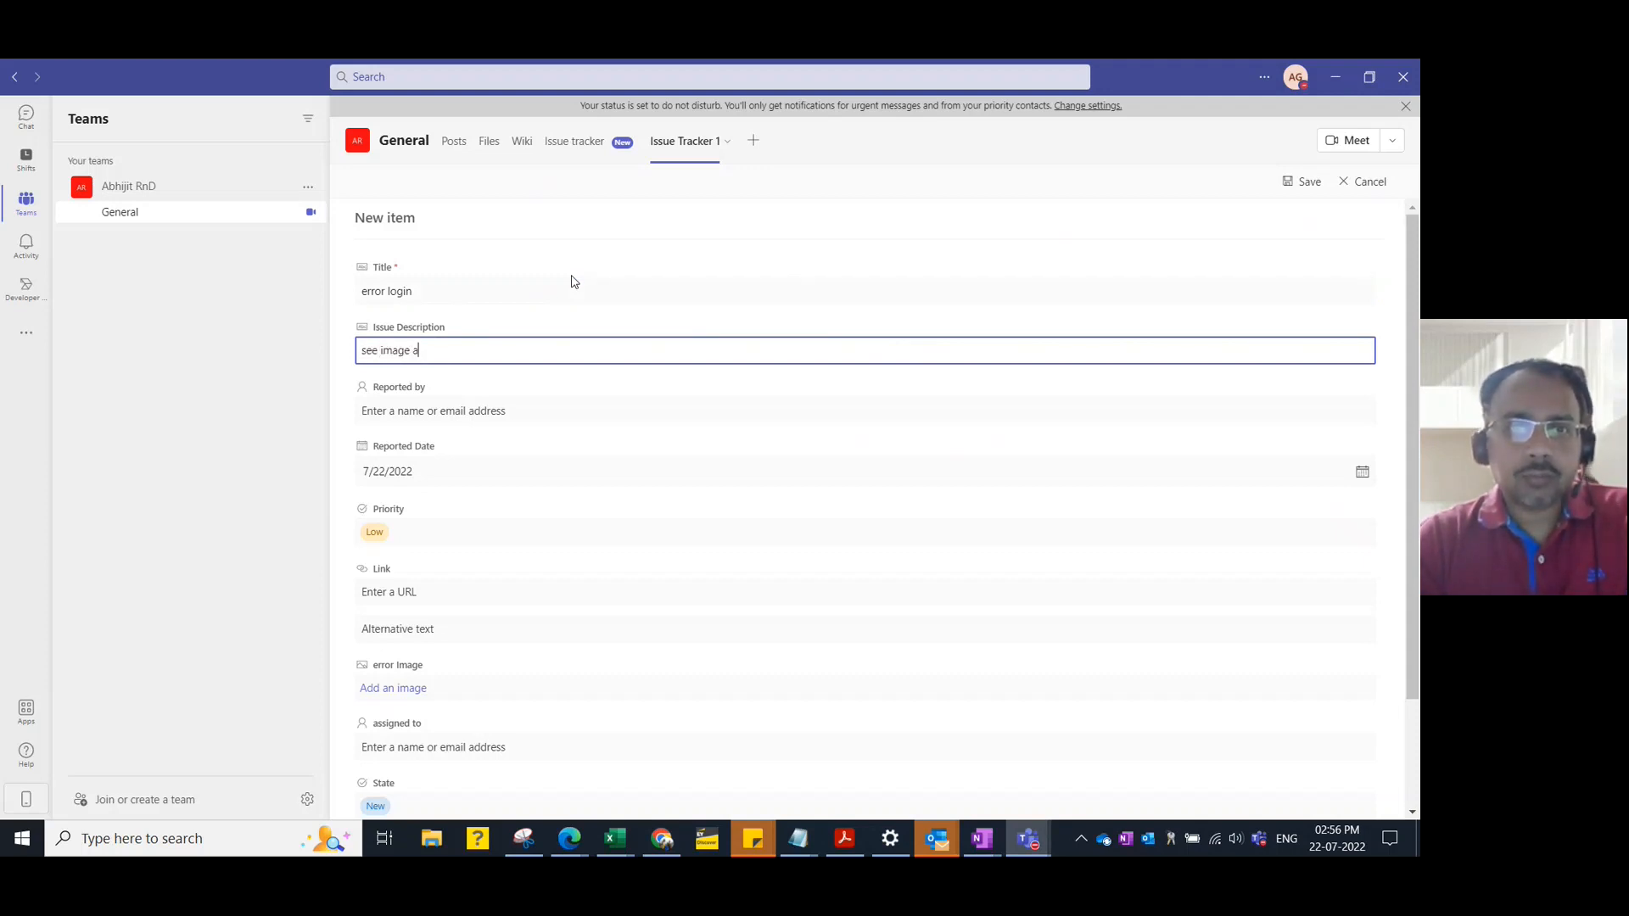
Fill in the Reported by field of the new item with the reporter's name from the directory suggestions
click(571, 415)
text(abhi)
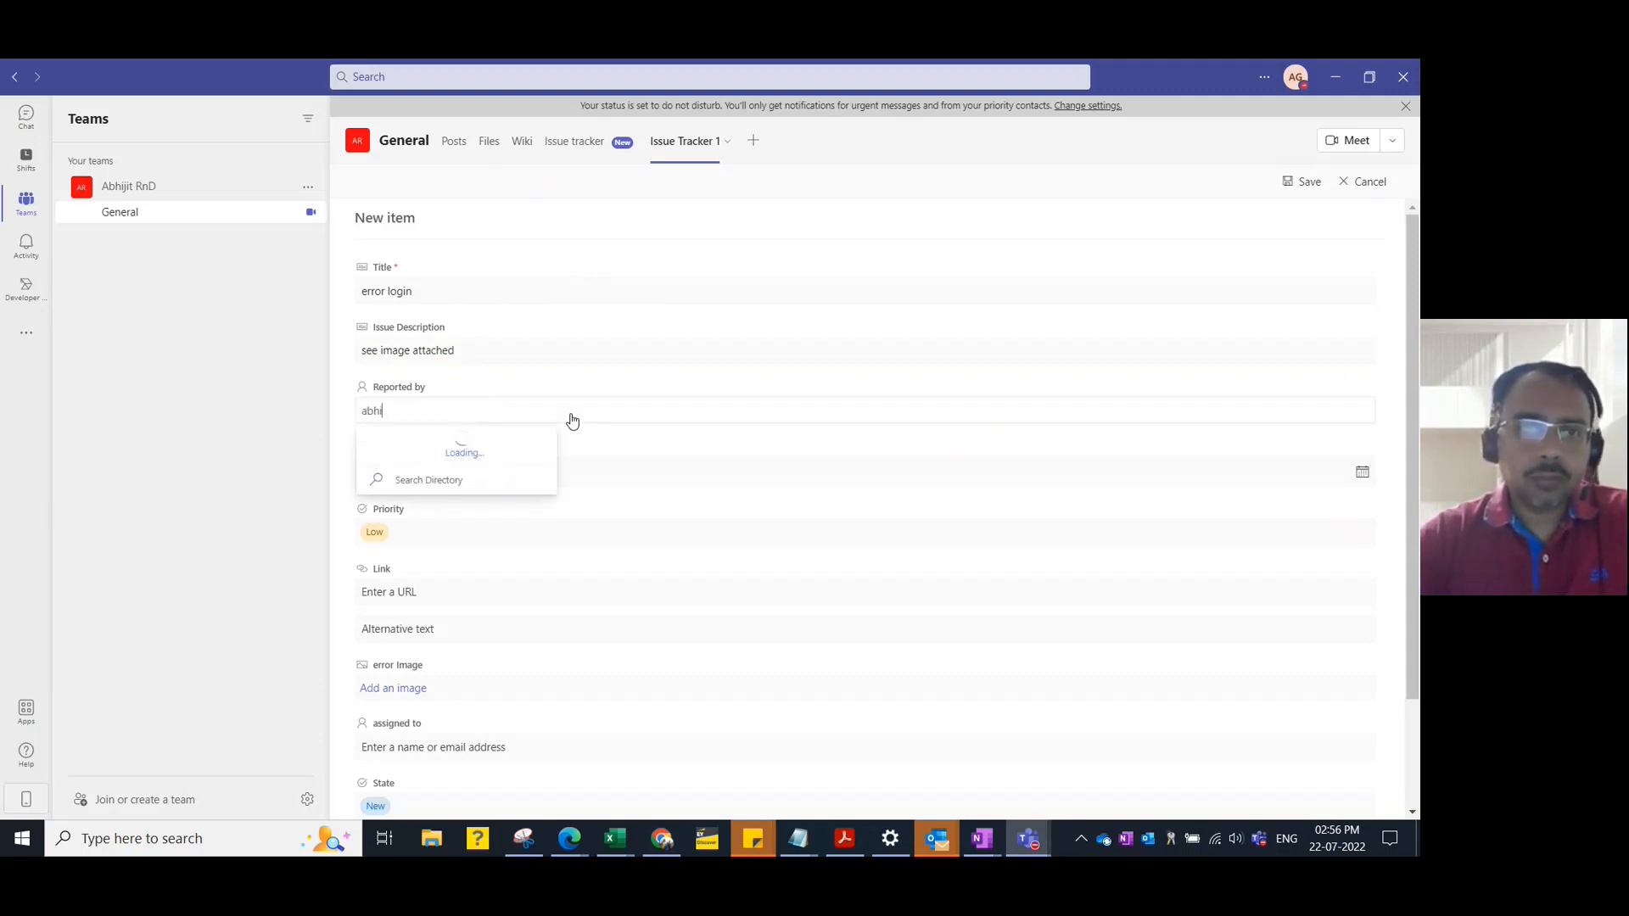
click(490, 456)
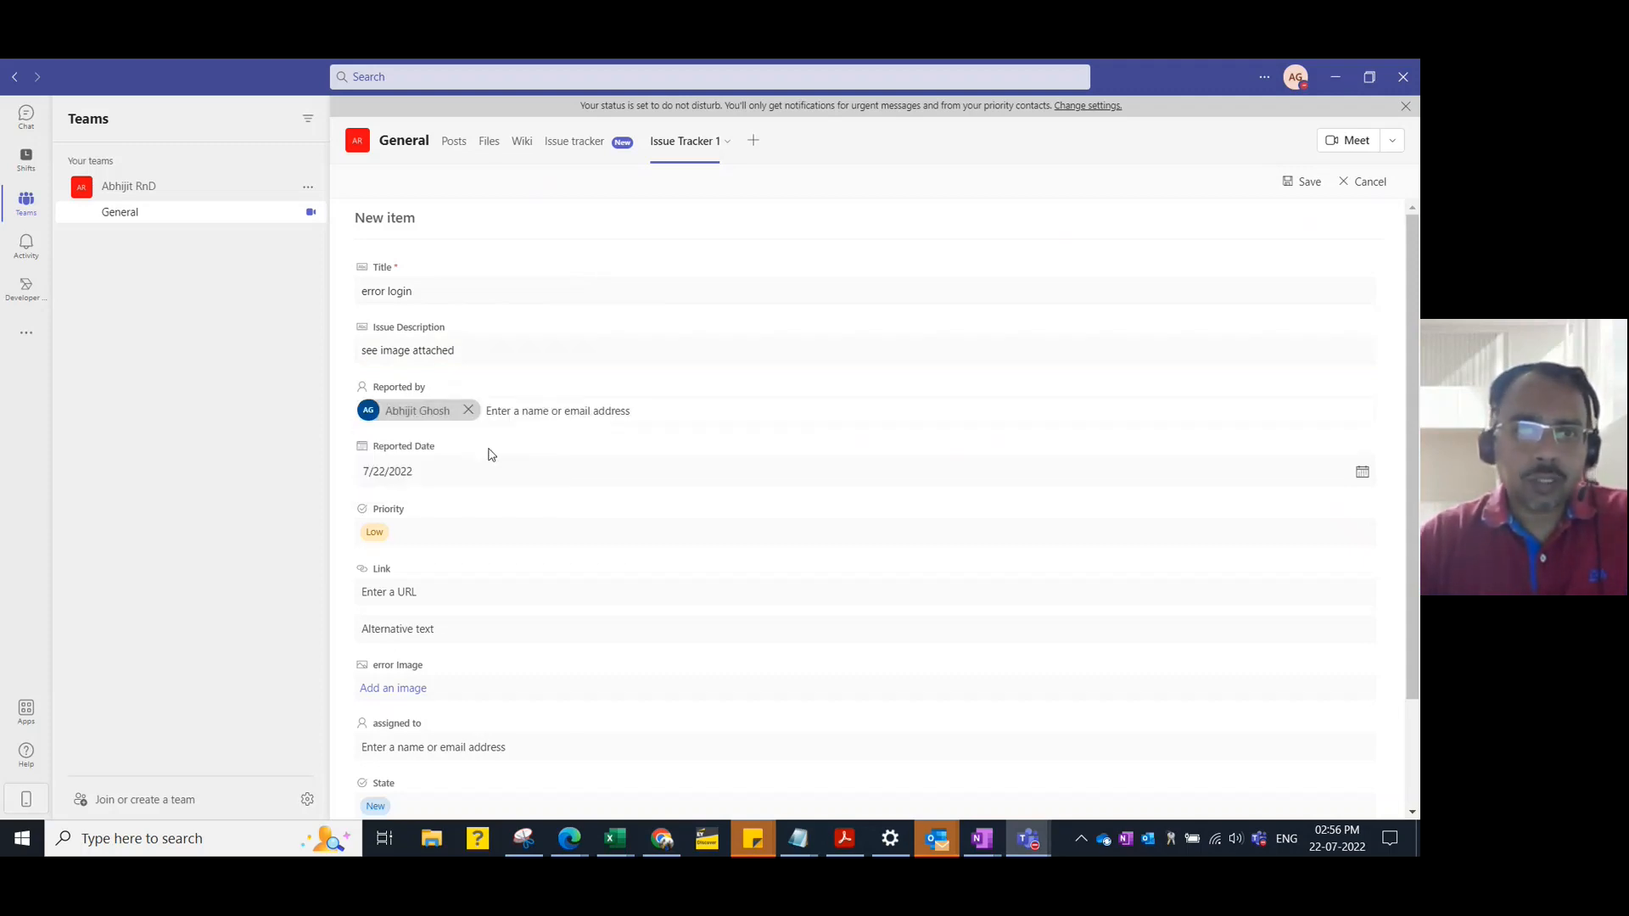
scroll(492, 570, down, 1)
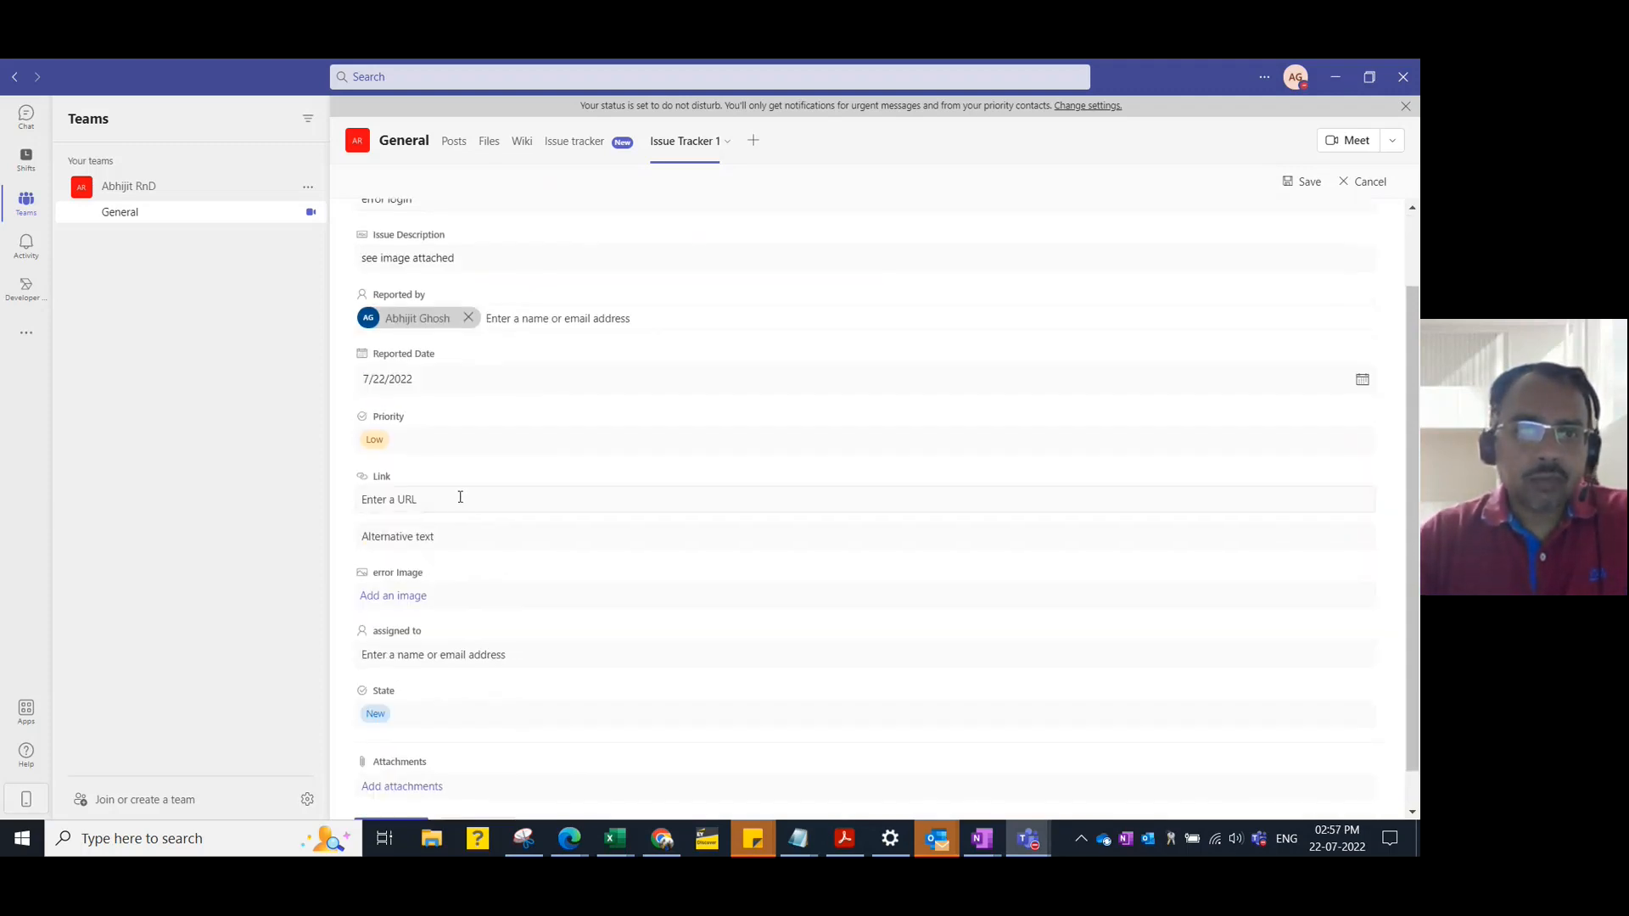
scroll(463, 510, down, 1)
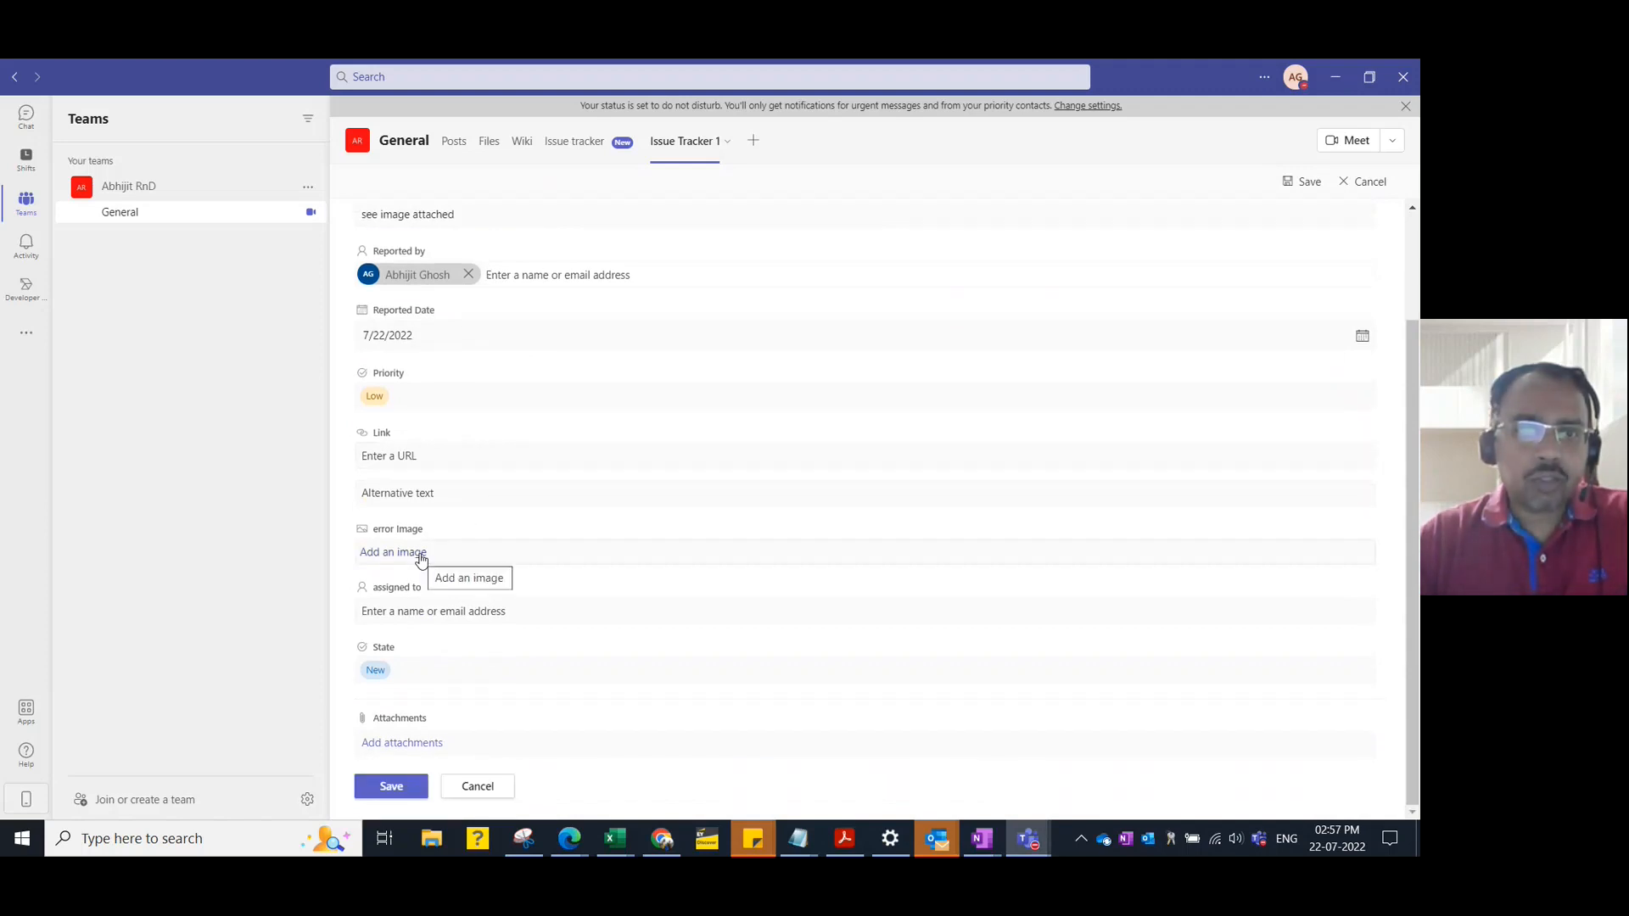
Assign the new issue to the first developer account from the directory suggestions and save the item
click(462, 613)
text(dv)
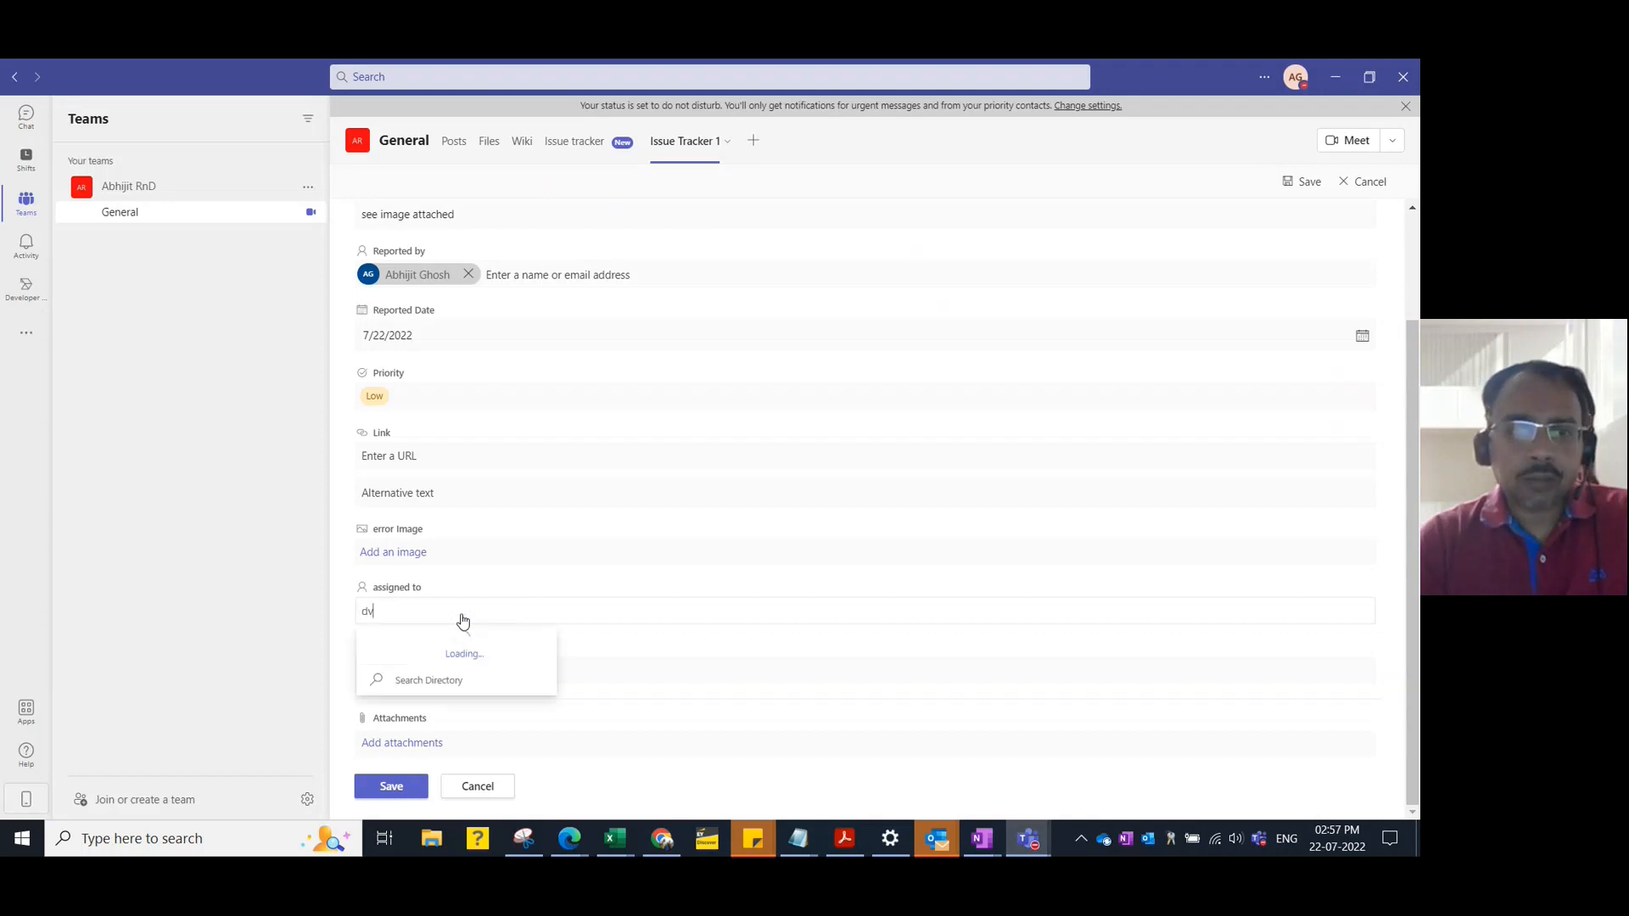
text(e)
key(BackSpace)
text(eve)
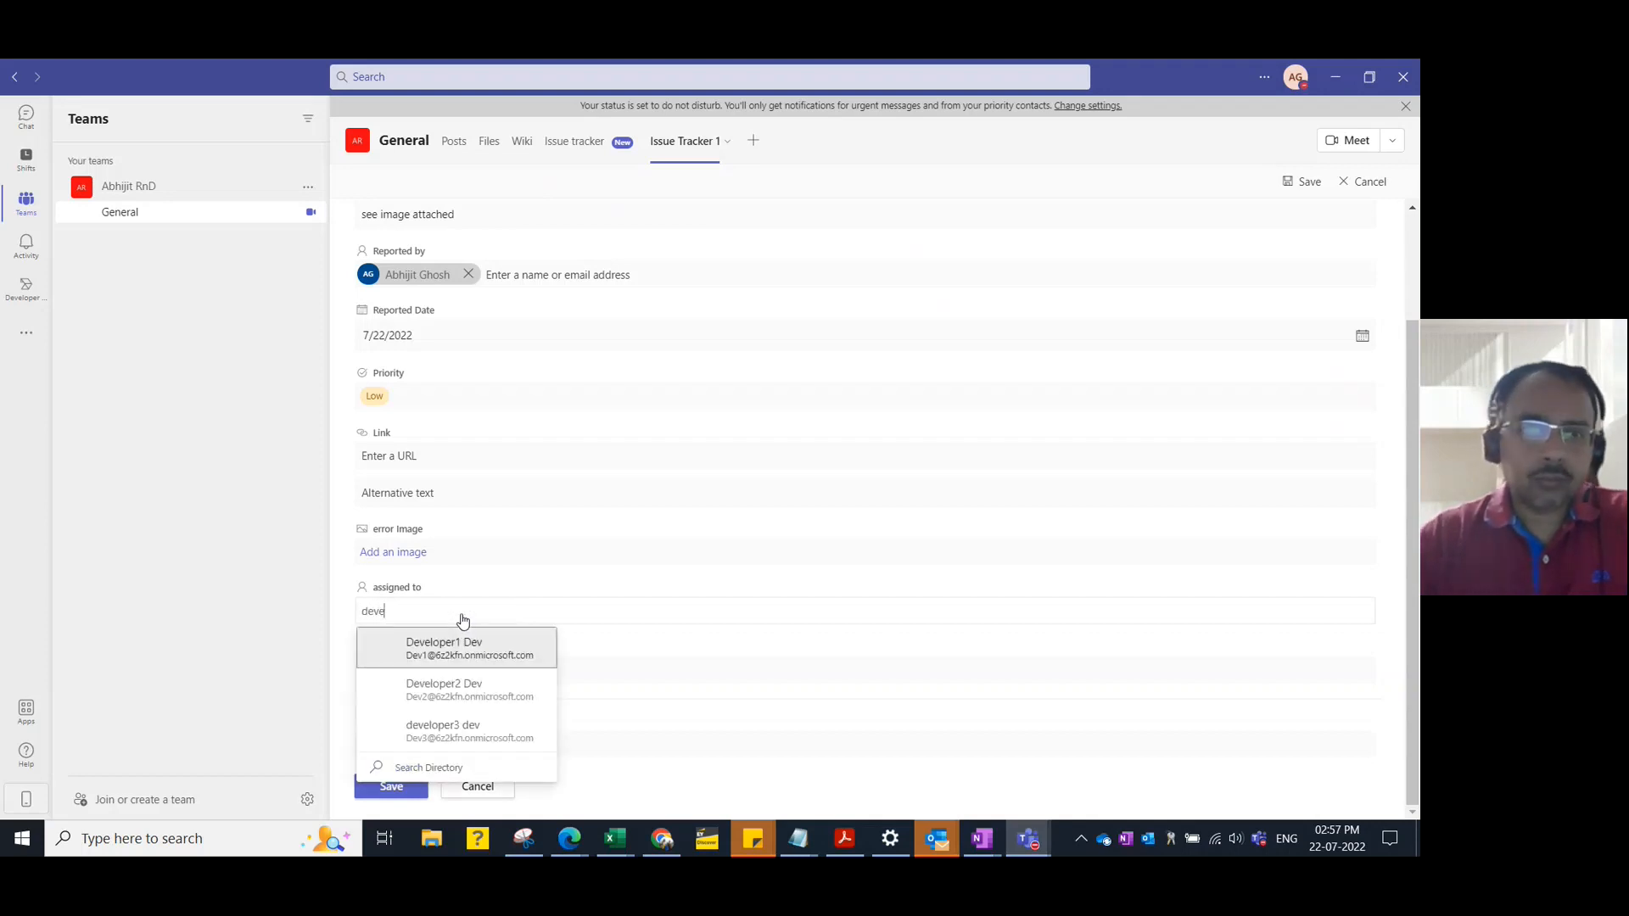
click(466, 642)
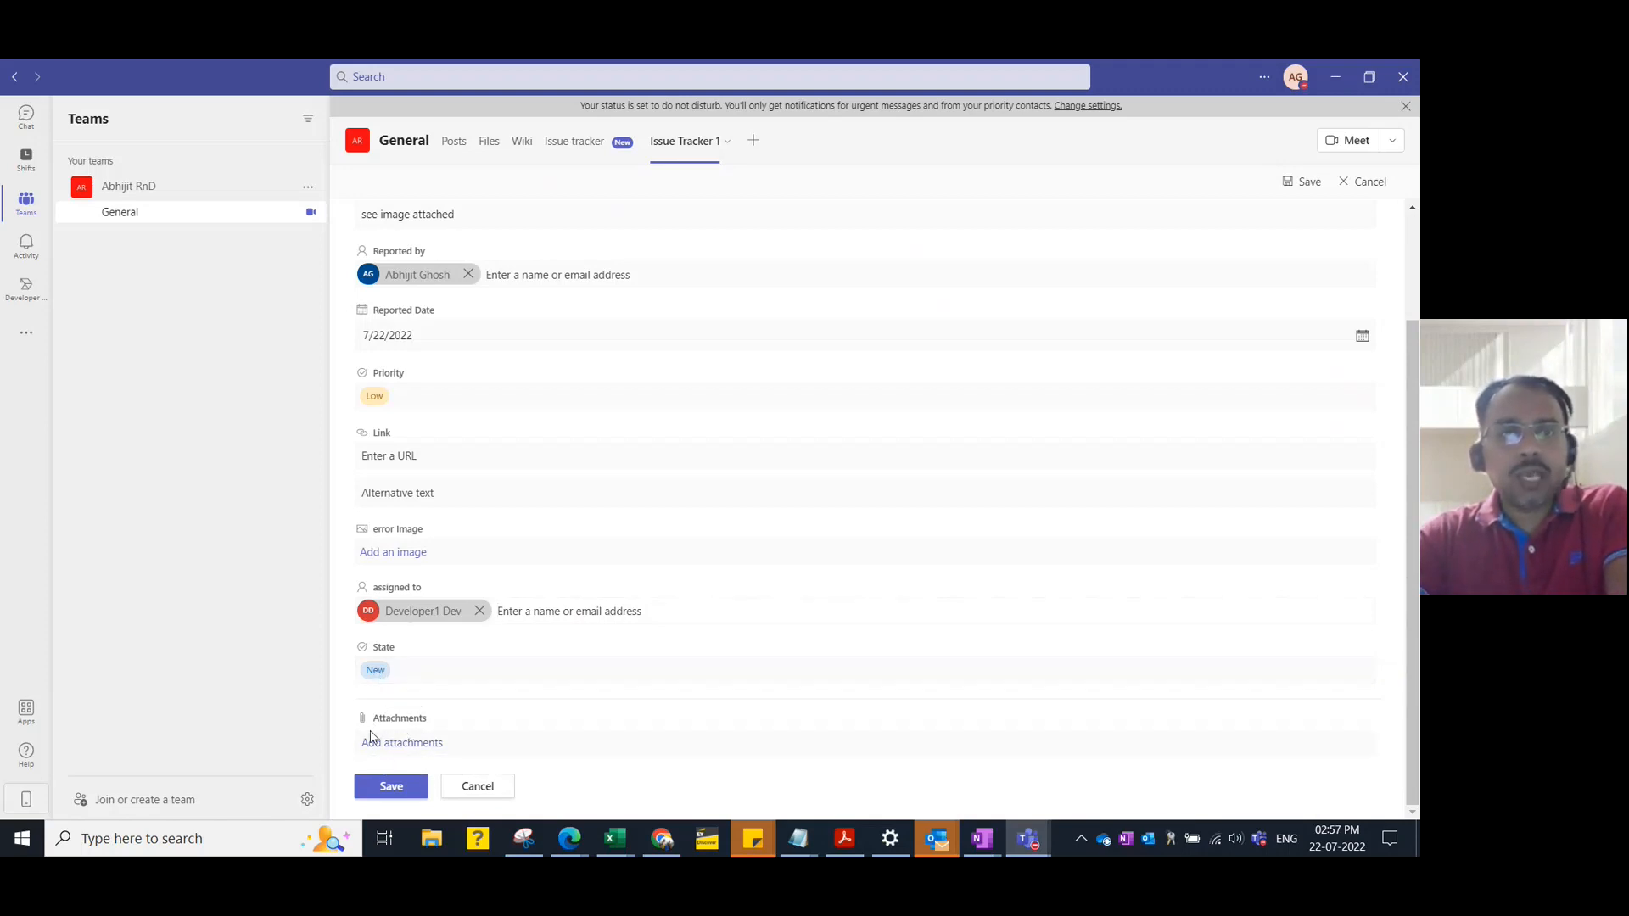
click(396, 787)
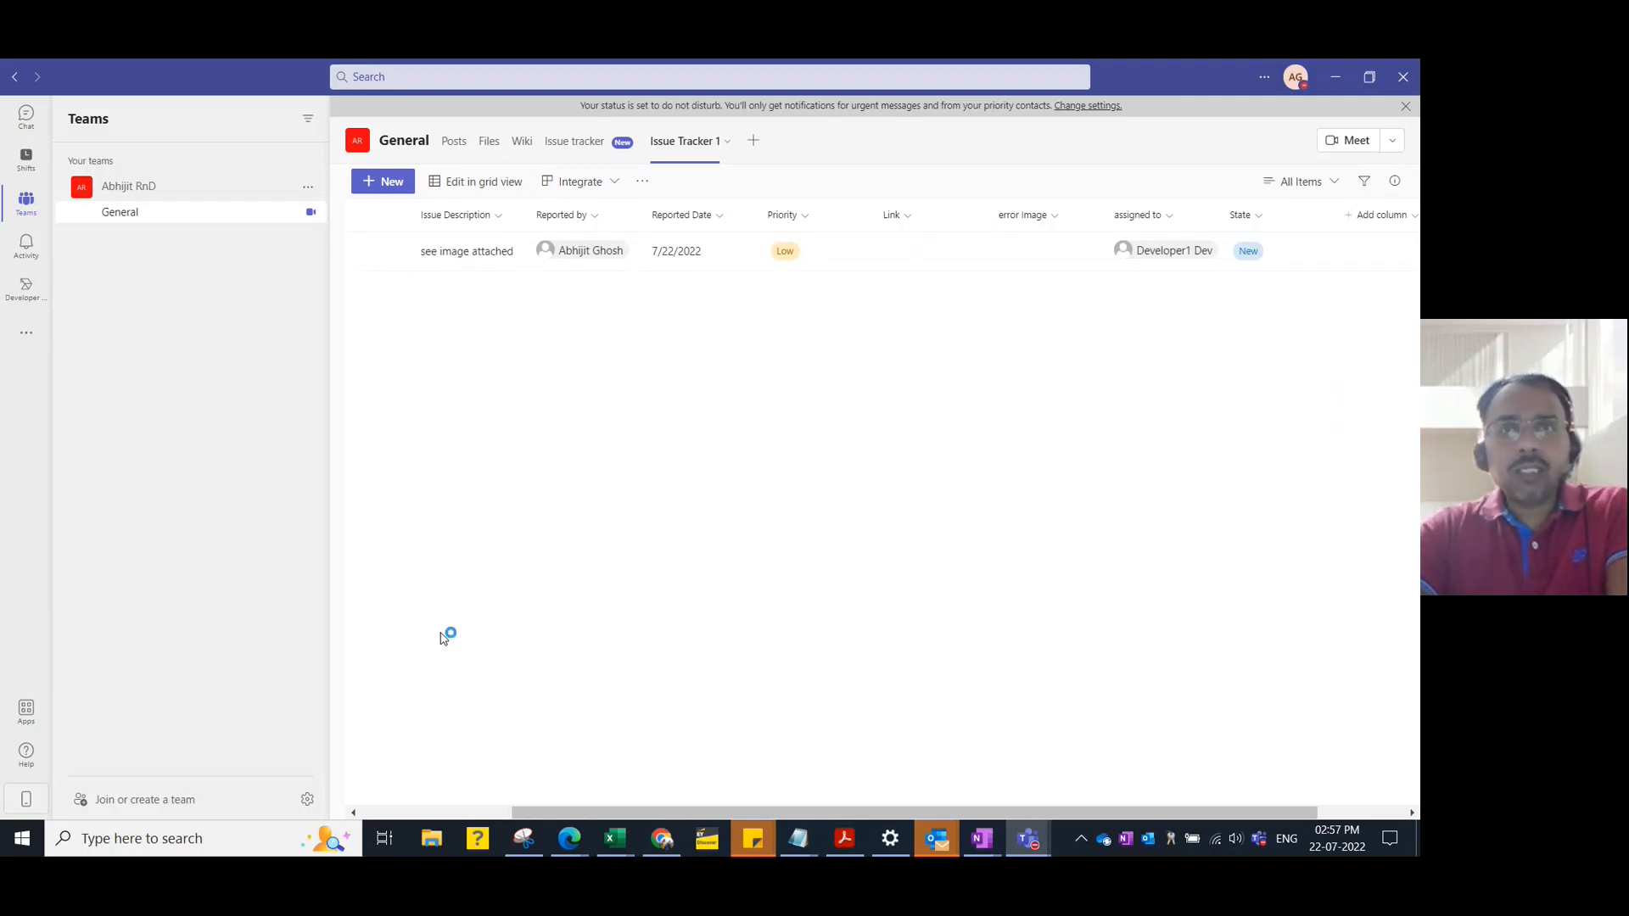
click(642, 183)
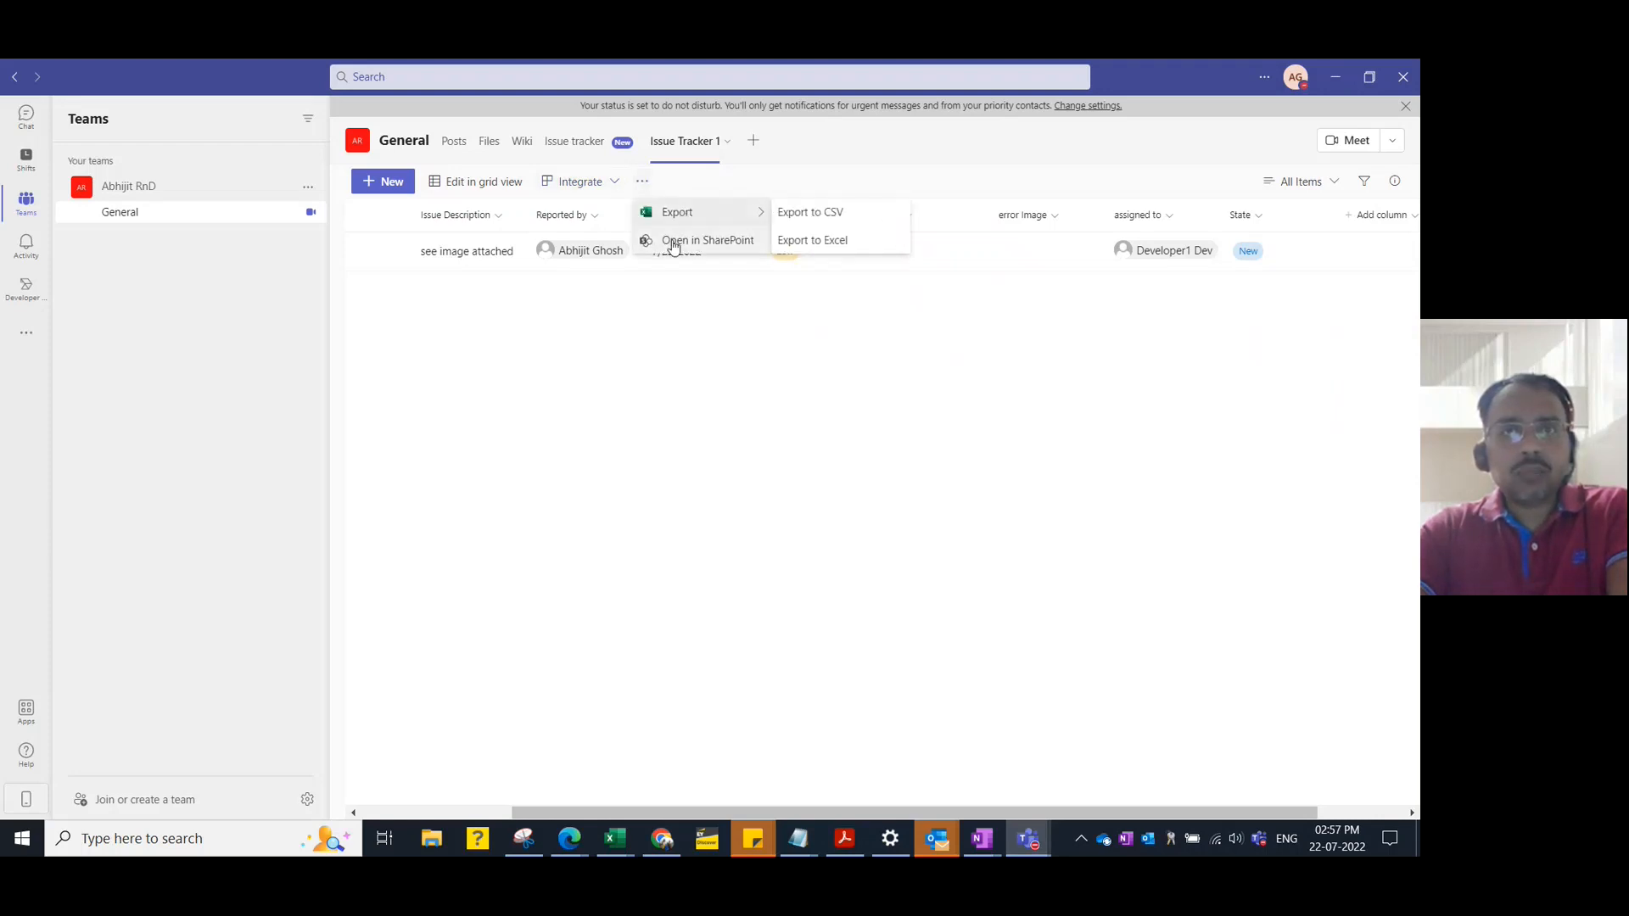
click(665, 388)
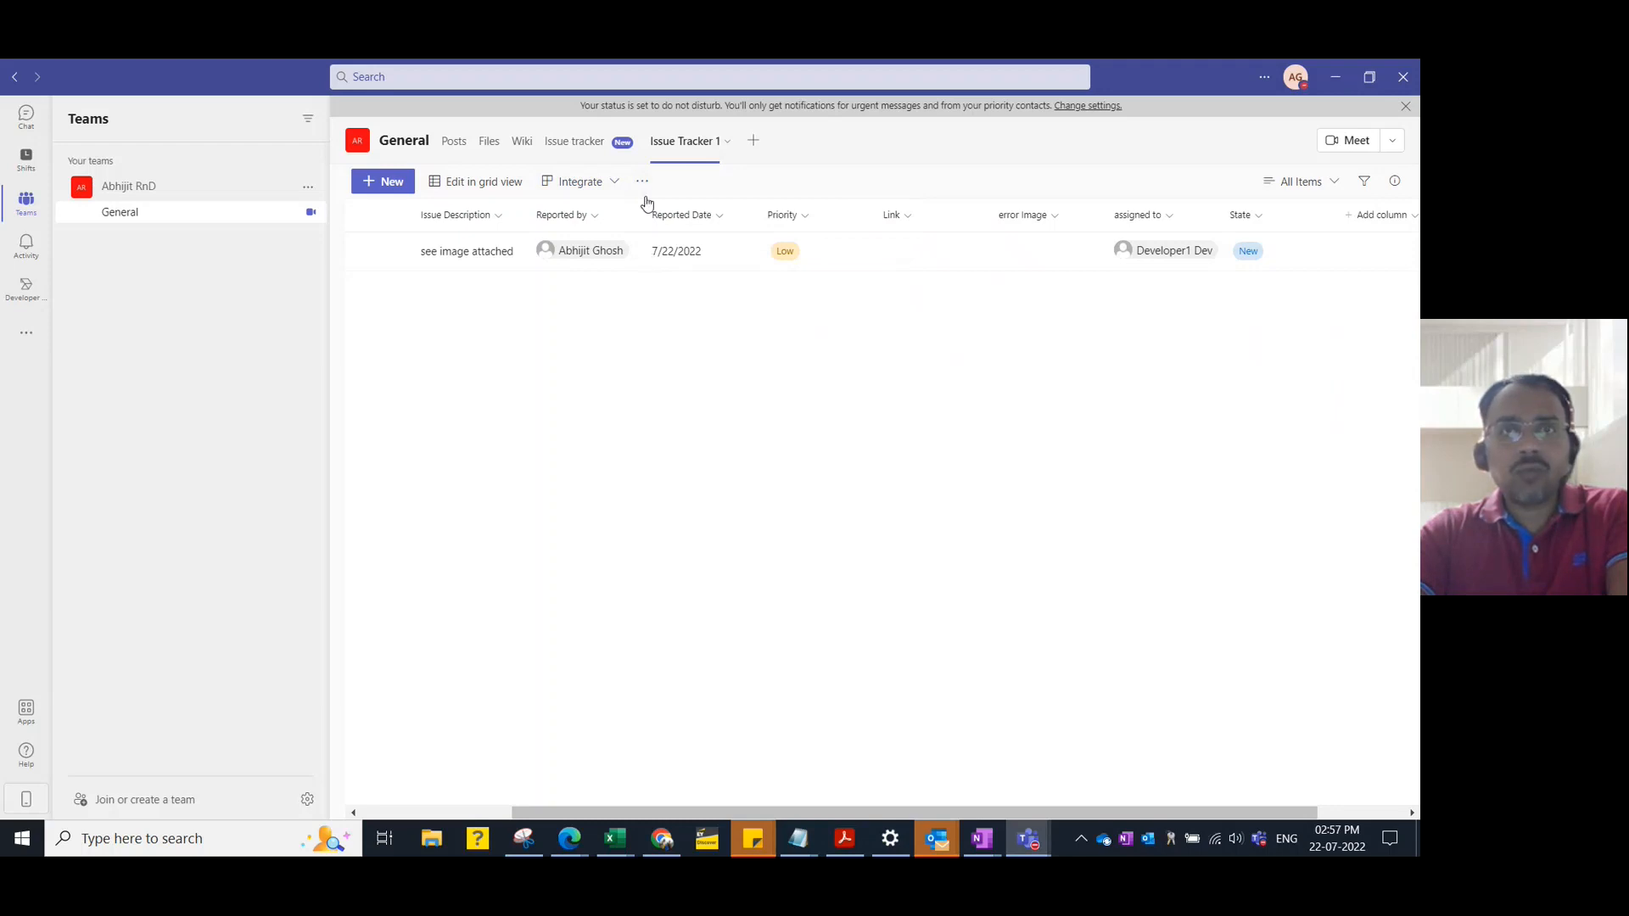